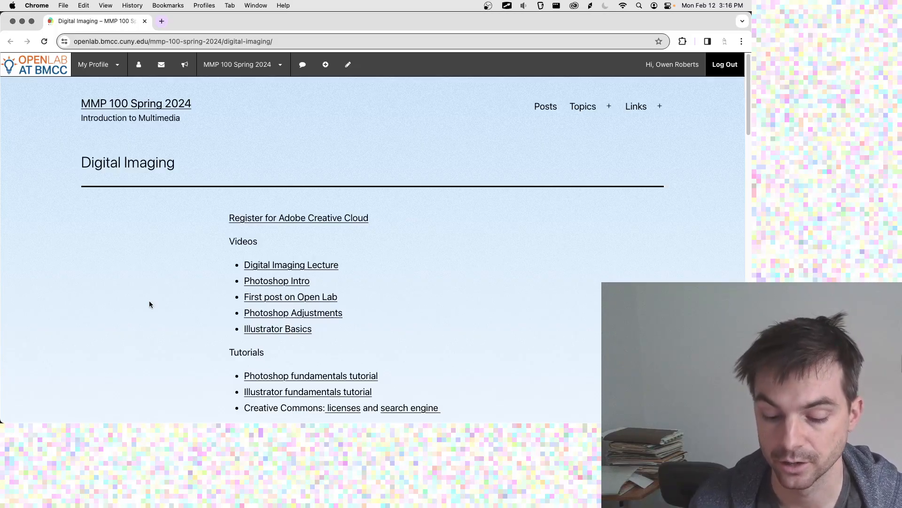
scroll(166, 240, down, 5)
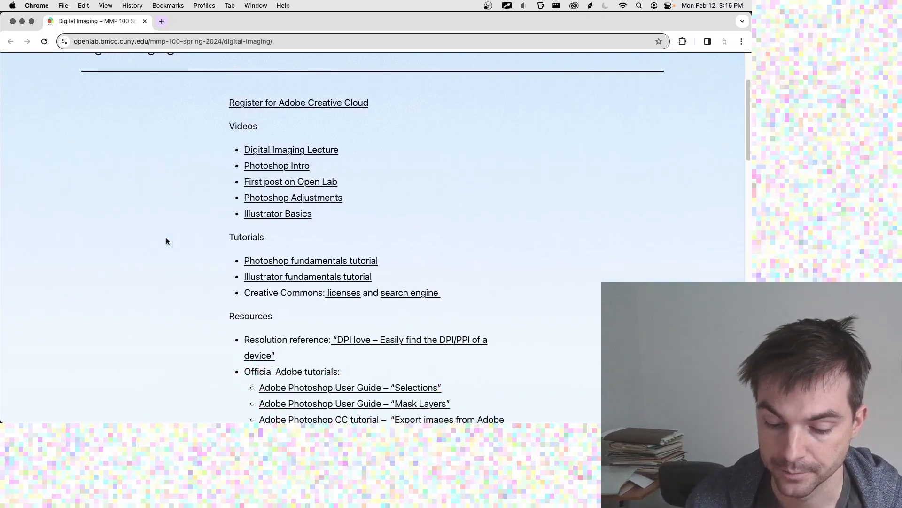
scroll(166, 238, down, 20)
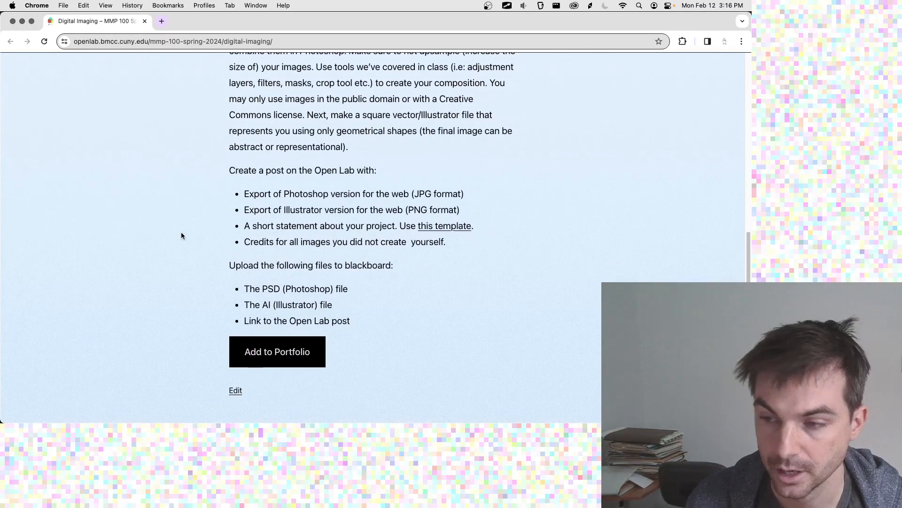
scroll(181, 235, up, 20)
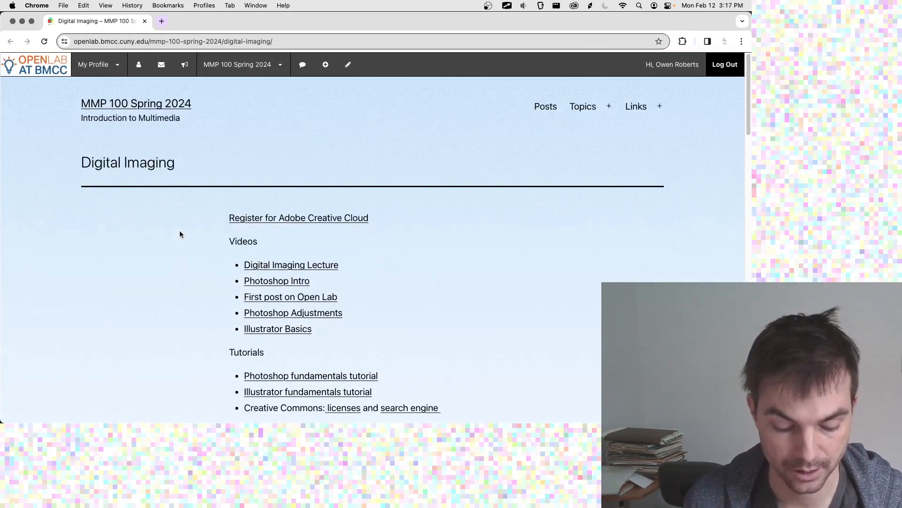
Switch to the blank TextEdit document, write the first list line "- text" and enlarge the text display
key(super+Tab)
key(Tab)
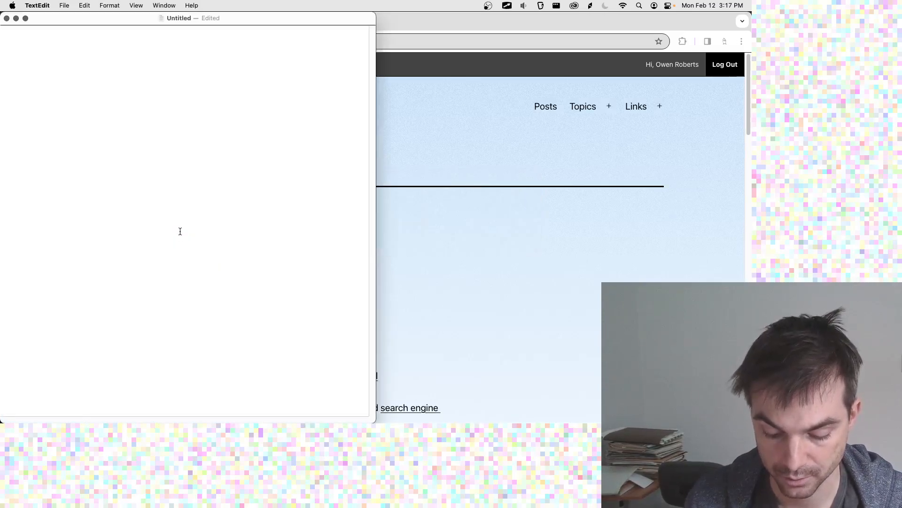
text(- text)
key(super+plus)
key(super+plus)
key(super+plus)
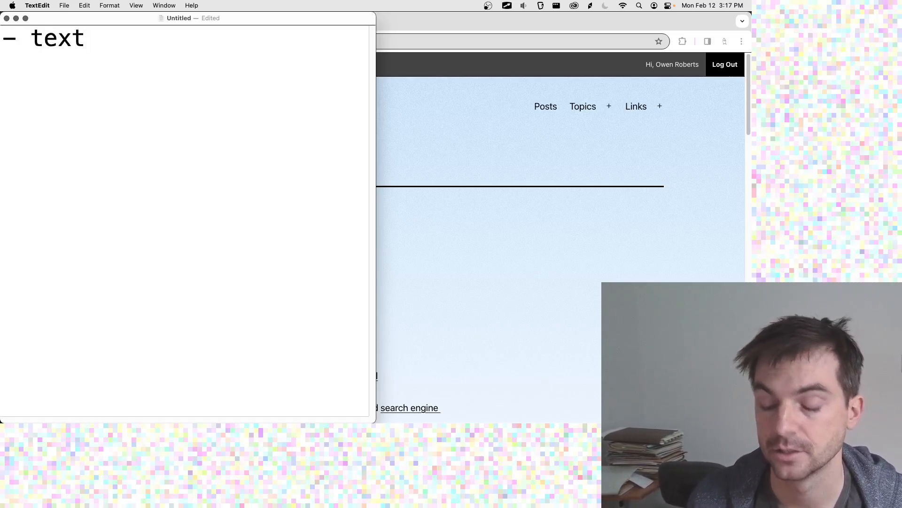
Add the dashed list lines "object builder", "gradients", "filters" and "blend shapes" below the "text" line
key(Return)
text(- )
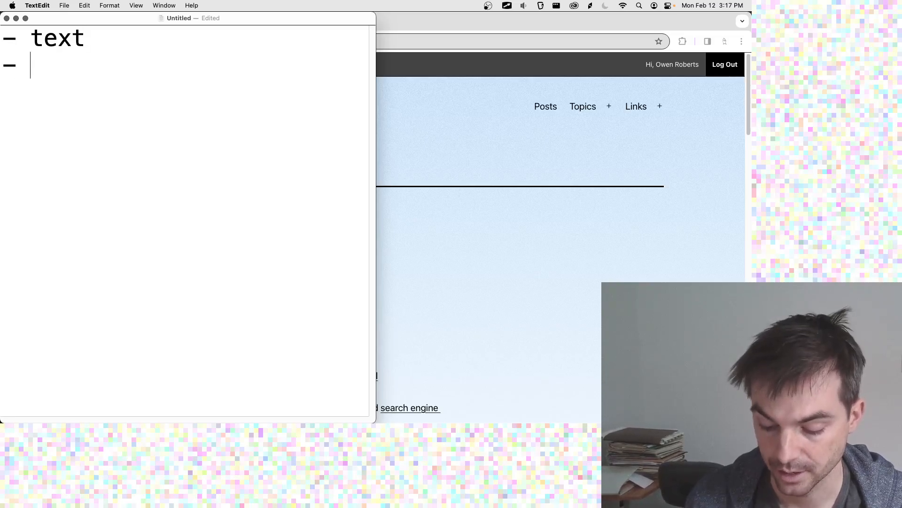
text(object builder)
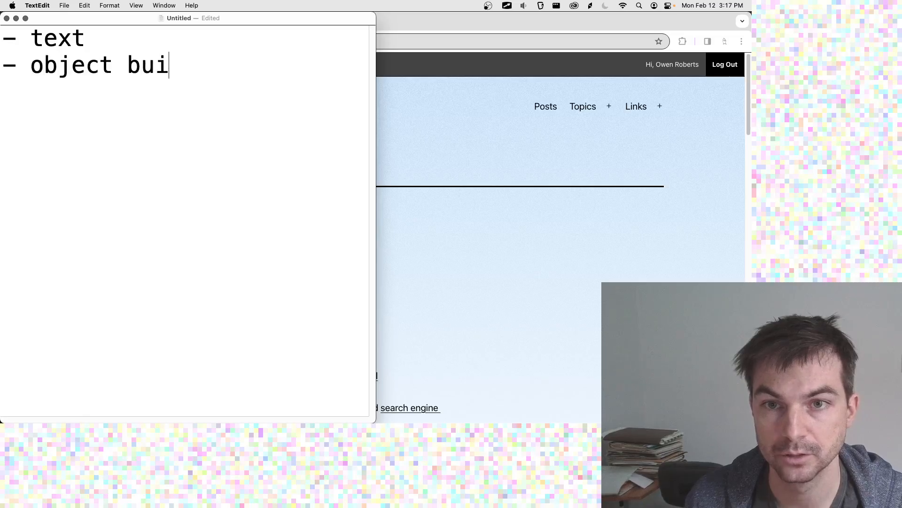
key(Return)
text(- )
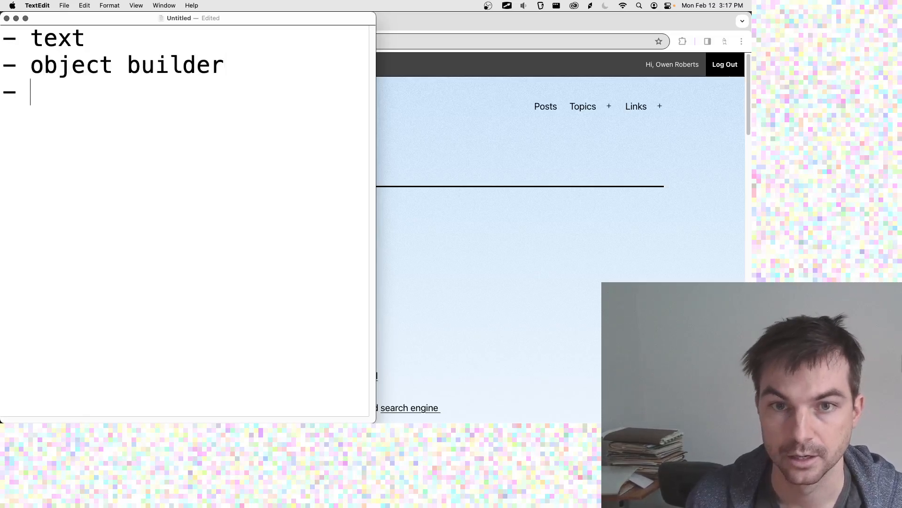
text(gradients)
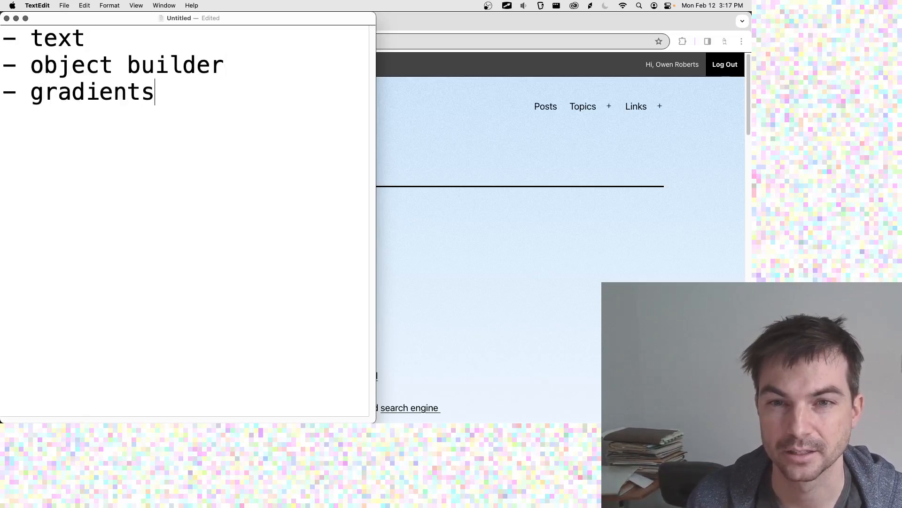
key(Return)
text(- filters)
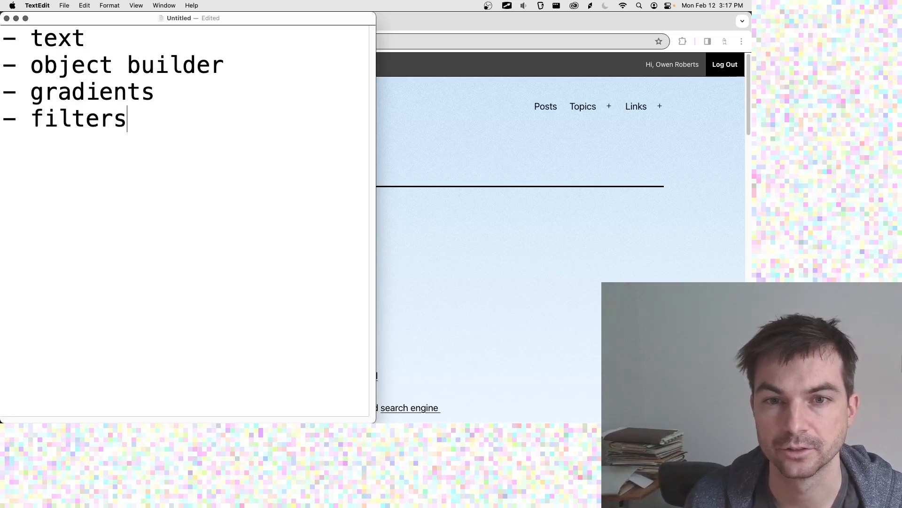
key(Return)
text(- )
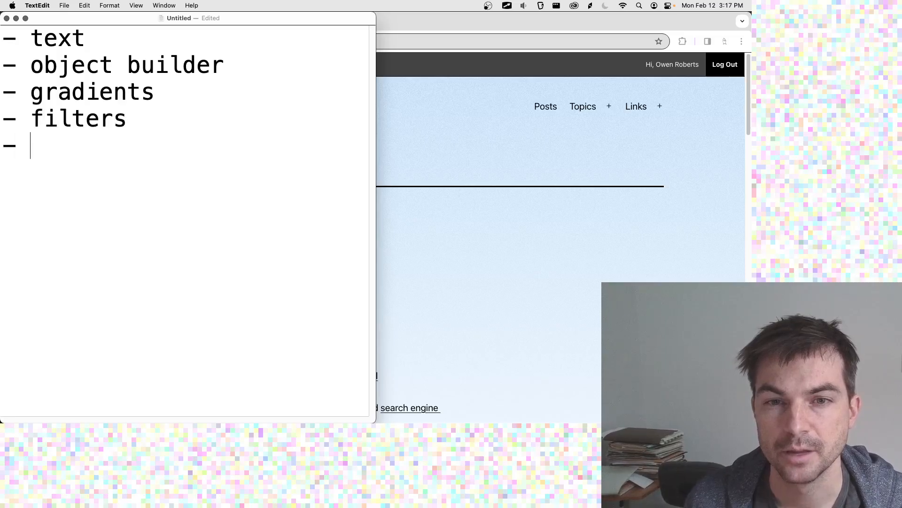
text(blend shapes)
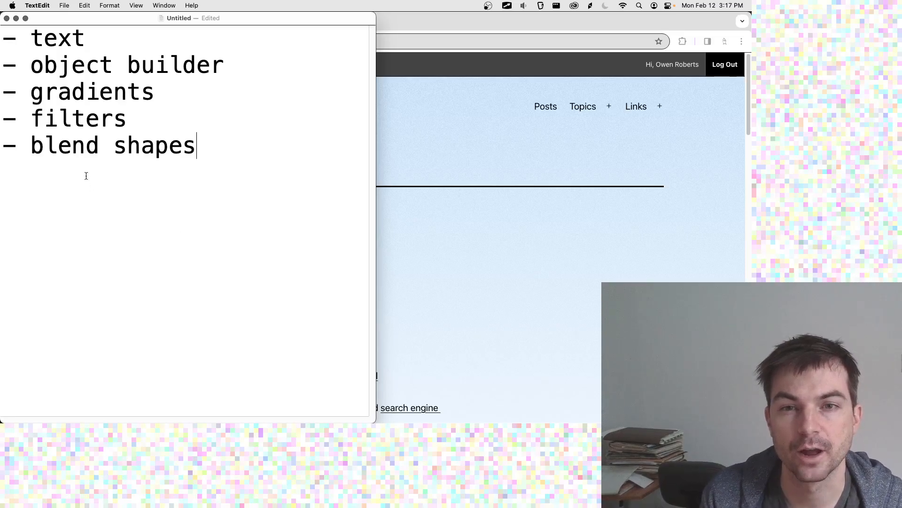
Move the "- gradients" line directly below "- text" and remove the leftover blank line
drag(156, 92, 2, 96)
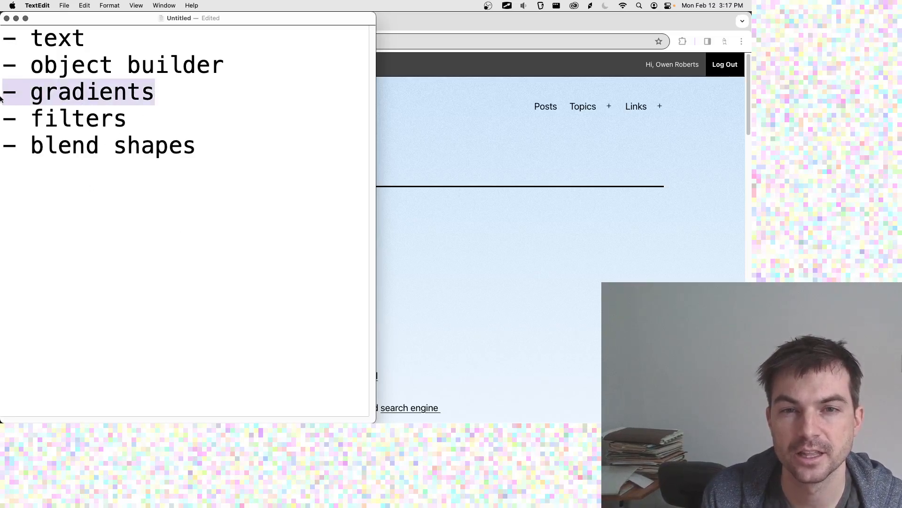
key(super+x)
click(112, 50)
key(Return)
key(super+v)
key(Down)
key(Down)
key(BackSpace)
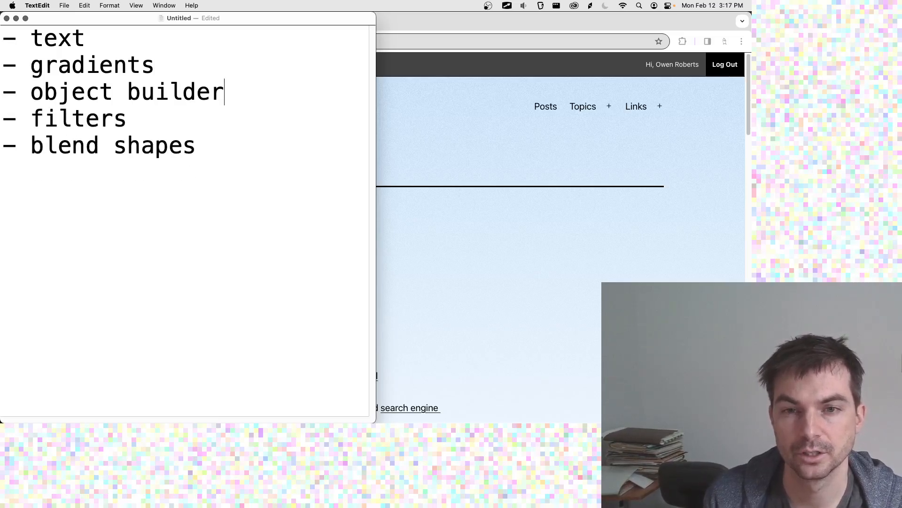
Move the "- filters" line directly below "- gradients" and remove the leftover blank line
drag(134, 112, 2, 119)
key(super+x)
click(155, 66)
key(Return)
key(super+v)
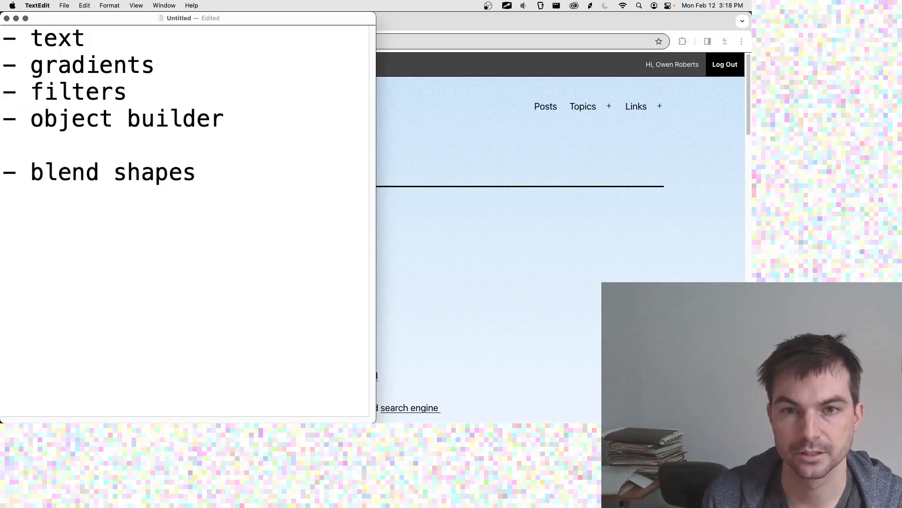
key(Down)
key(Down)
key(BackSpace)
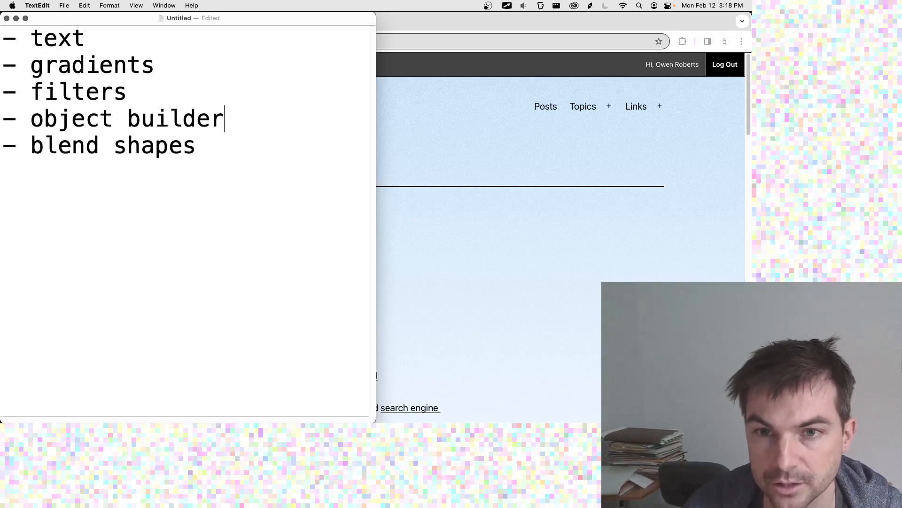
Switch to Illustrator and open the recent file Self Portrait.ai
key(super+Tab)
key(super+Tab)
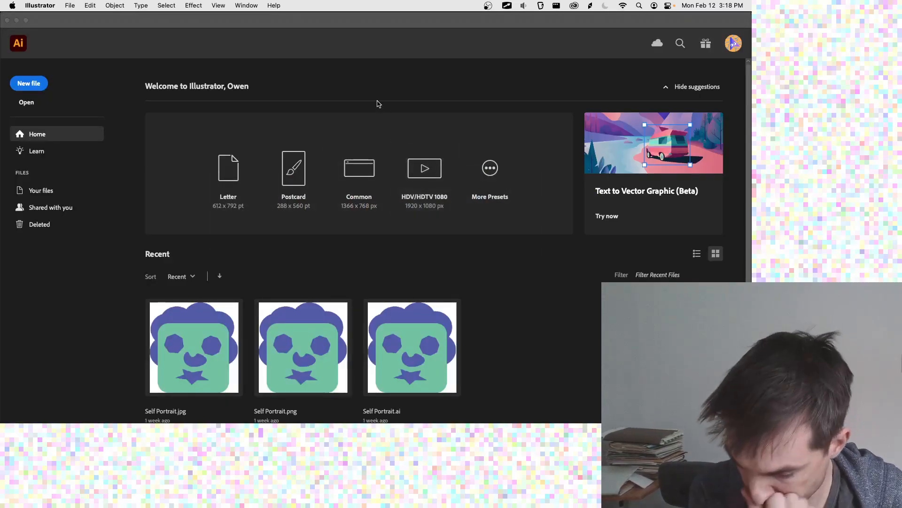
scroll(394, 118, down, 1)
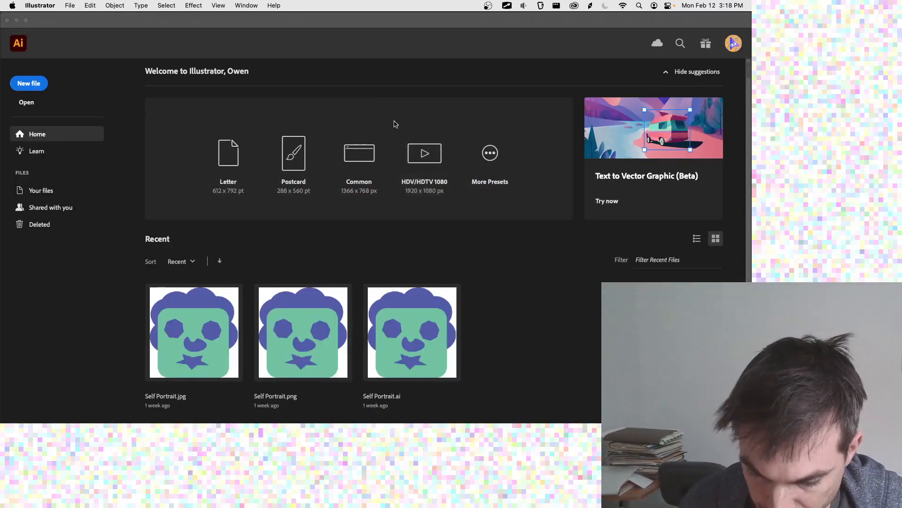
click(422, 345)
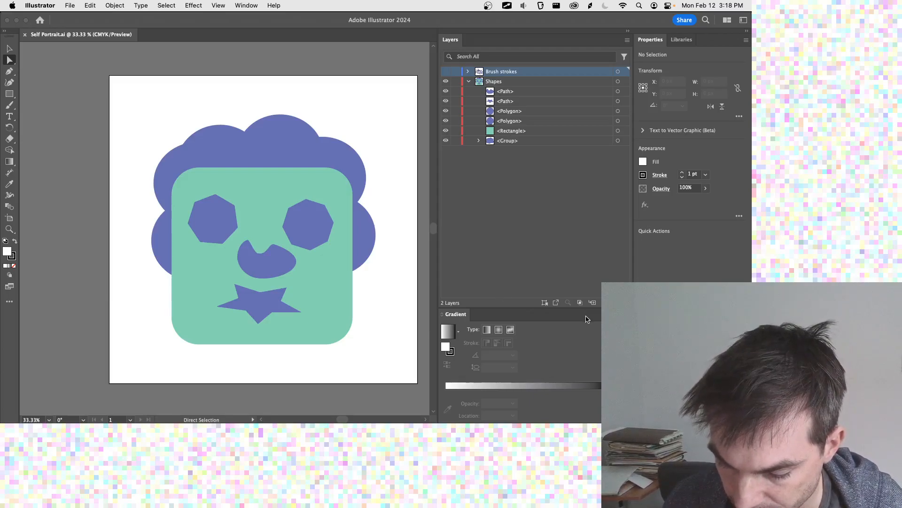
Detach and close the Gradient controls, and narrow the layer list to give the canvas more width
drag(465, 313, 371, 262)
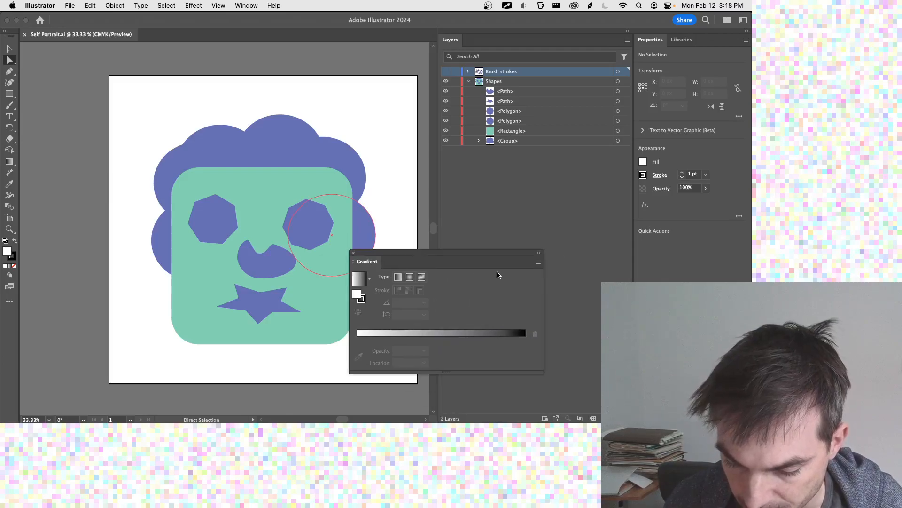
click(354, 253)
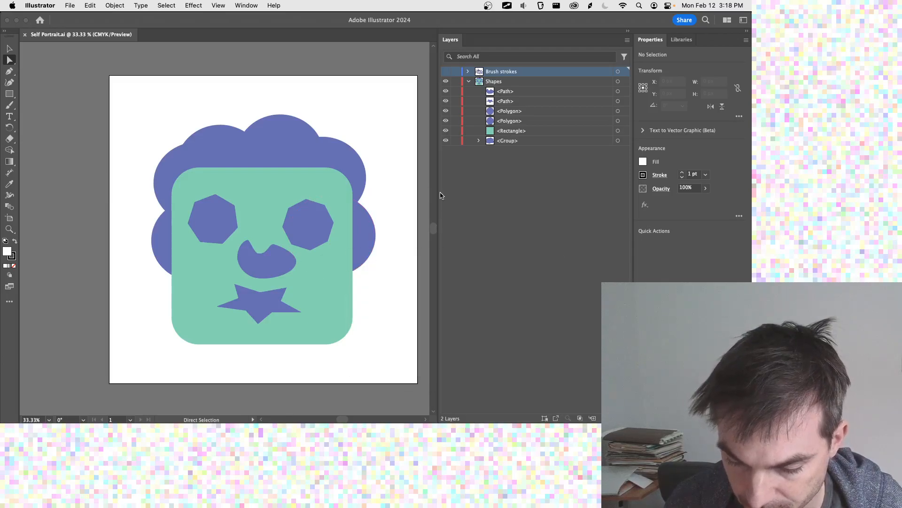
drag(438, 191, 474, 189)
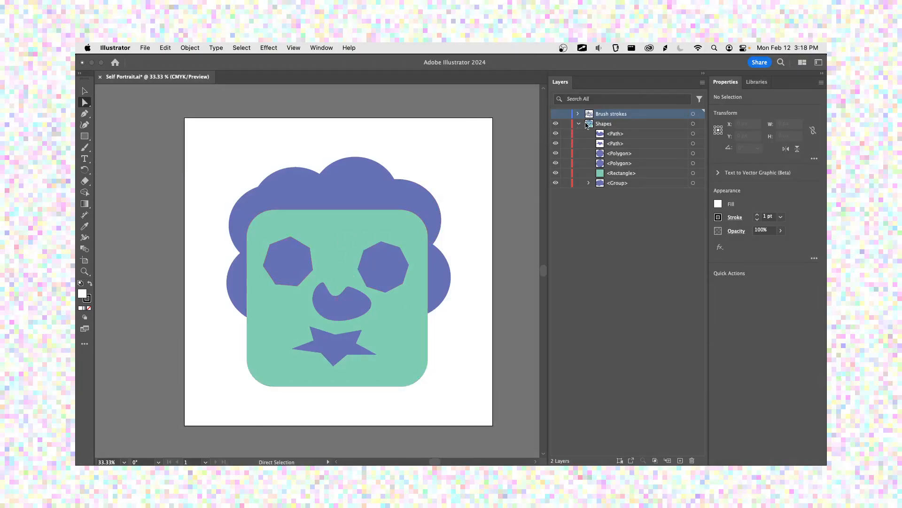
Hide the nose and mouth paths inside the Shapes layer, and collapse and hide the whole Shapes layer
click(578, 124)
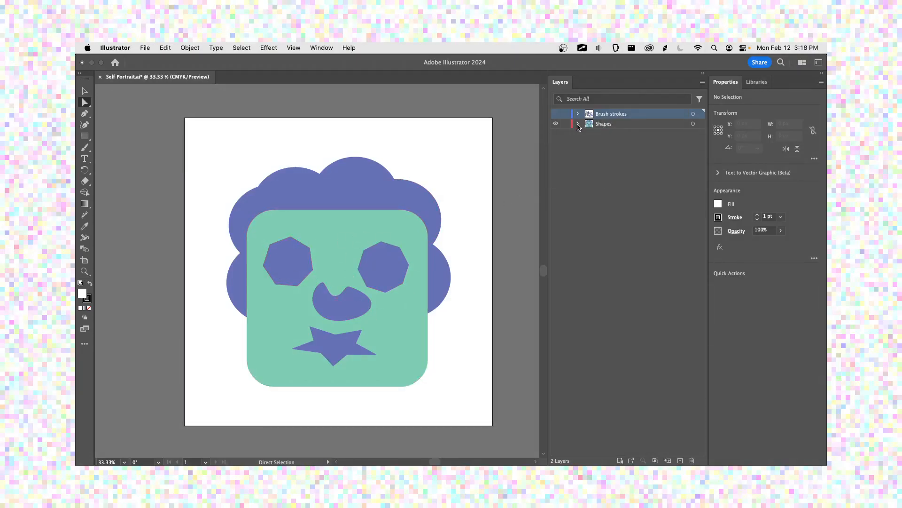
click(579, 125)
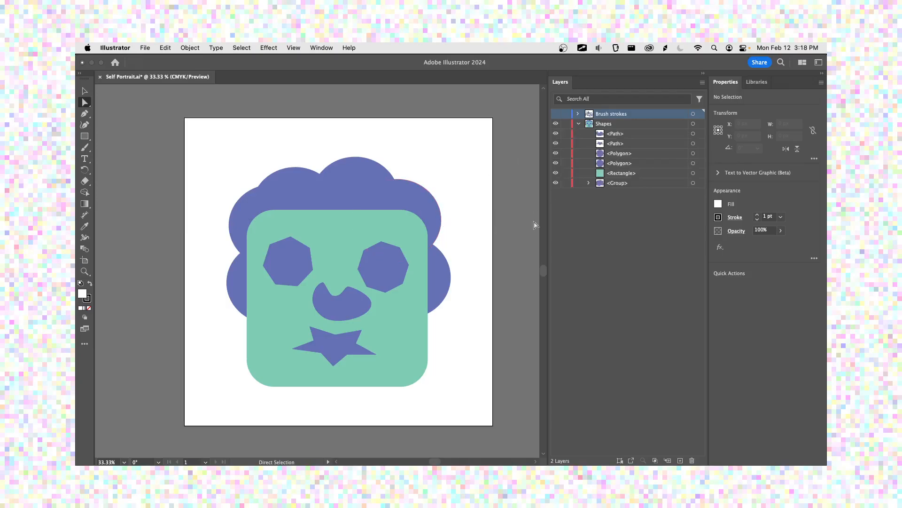
click(556, 136)
click(556, 143)
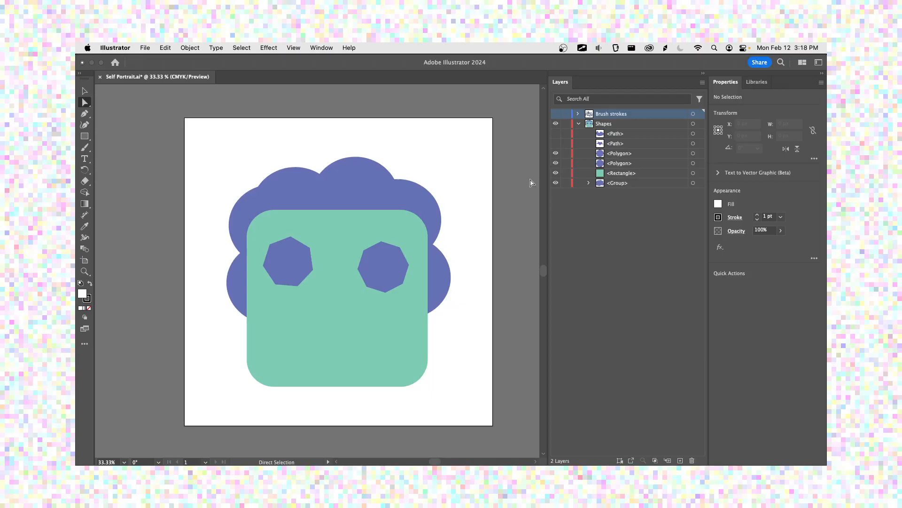
click(579, 124)
click(556, 125)
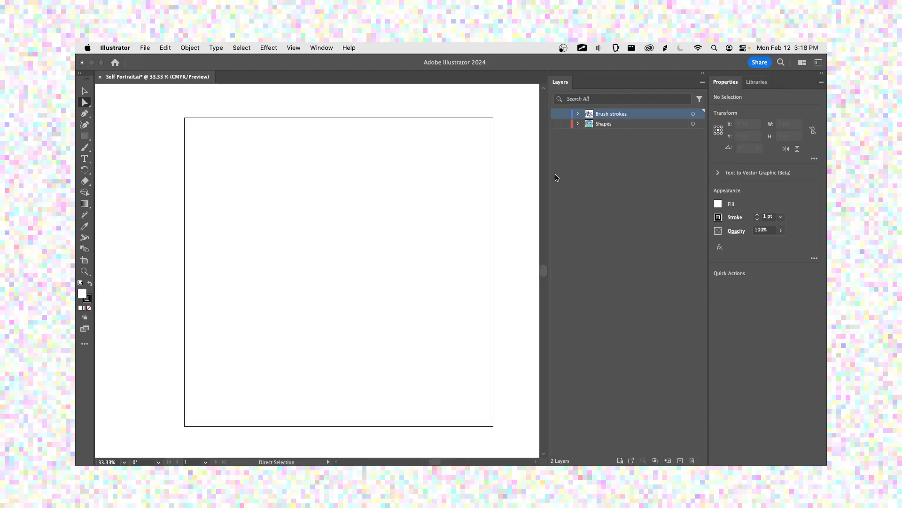
Create a new layer above the others, lock the Brush strokes and Shapes layers, and save the file
click(680, 460)
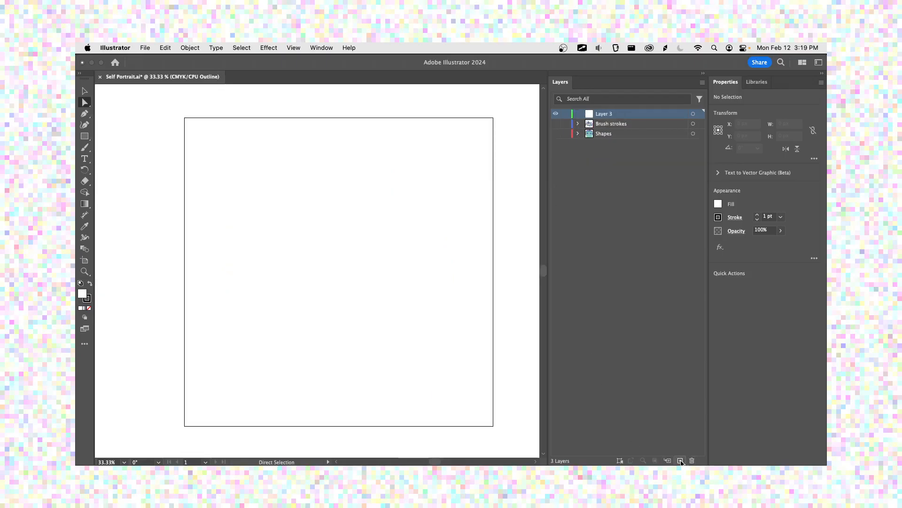
drag(567, 136, 567, 124)
key(super+s)
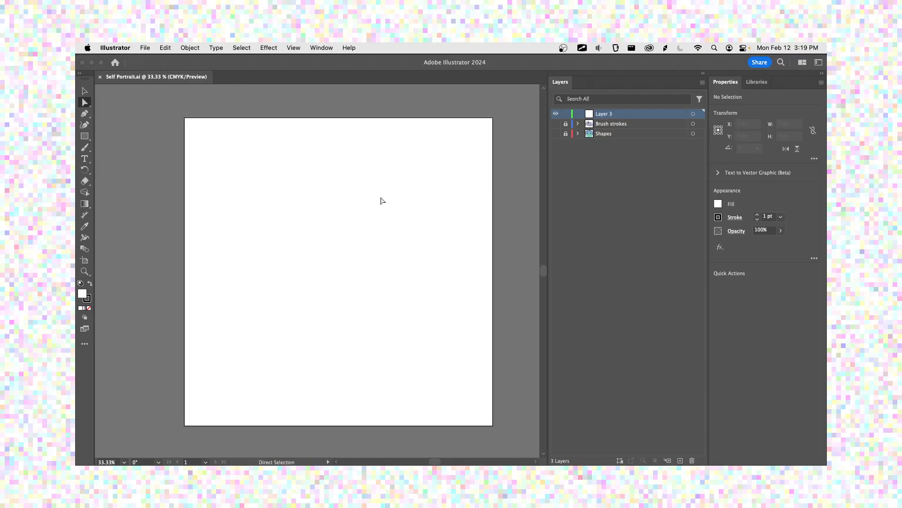
Draw a placeholder text area about 816 wide and 508 high on the artboard's upper half, with 72 pt text
click(84, 158)
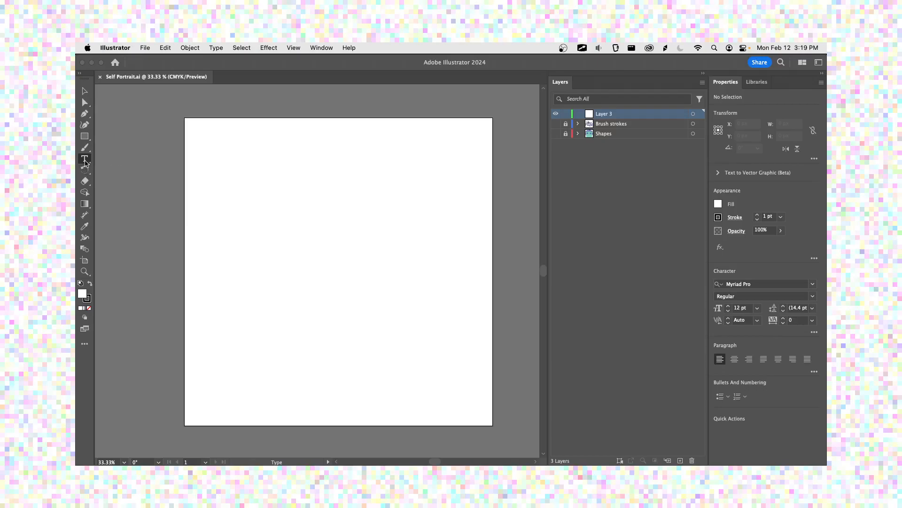
drag(208, 163, 454, 314)
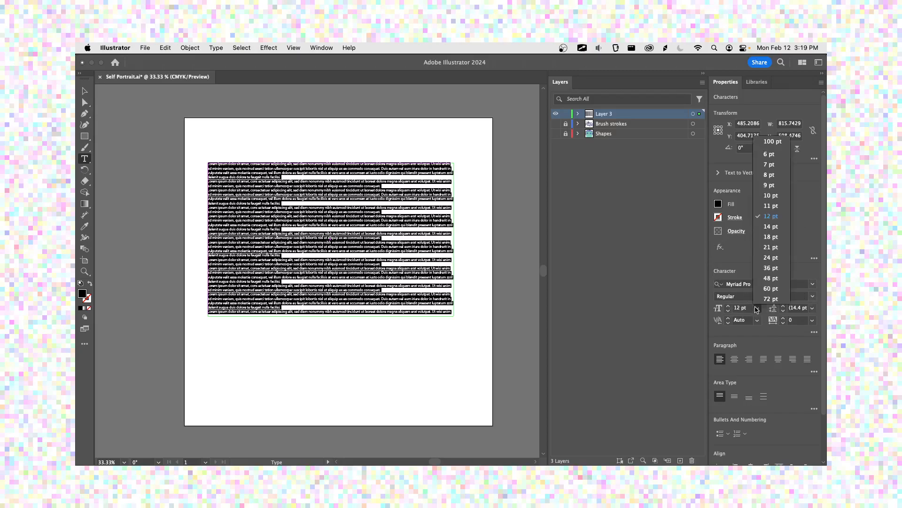
click(771, 299)
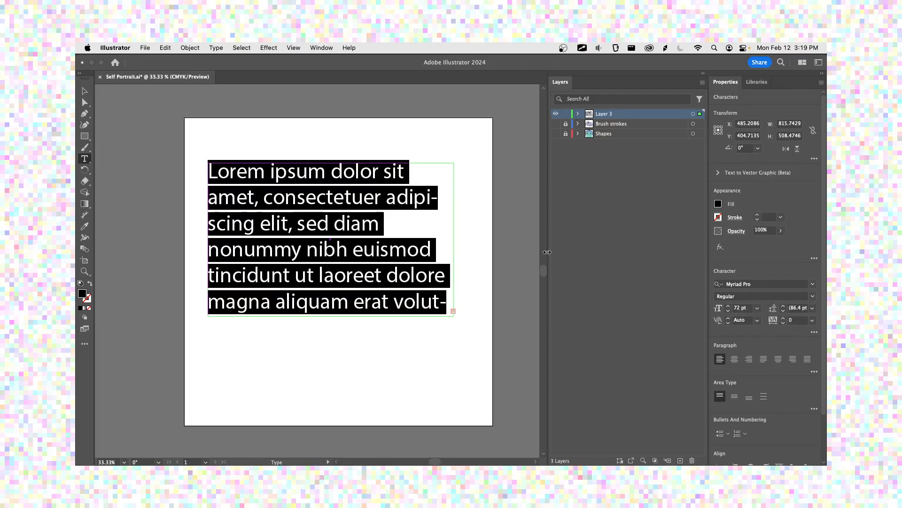
Set the placeholder text's font size to 100 pt
click(757, 308)
click(761, 299)
click(741, 309)
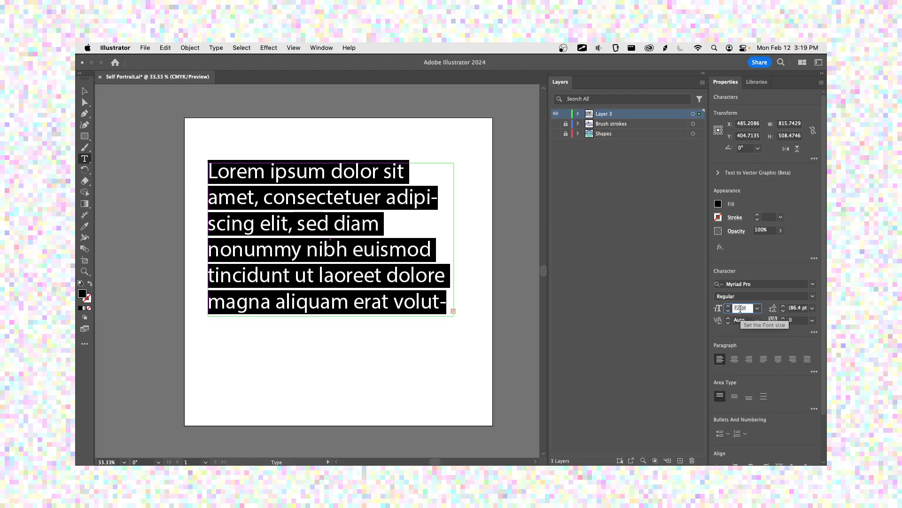
text(100)
key(Return)
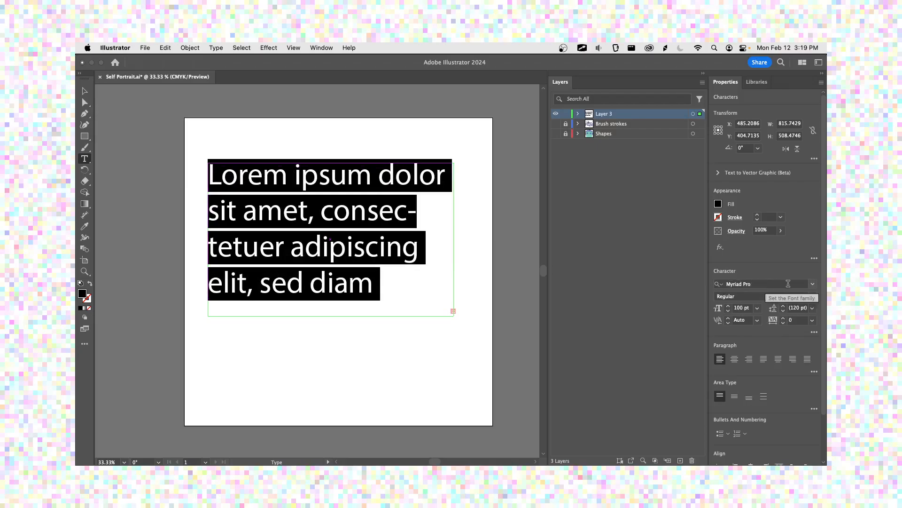
Browse the font list, previewing fonts on the placeholder text, and set its font to Luminari
click(813, 285)
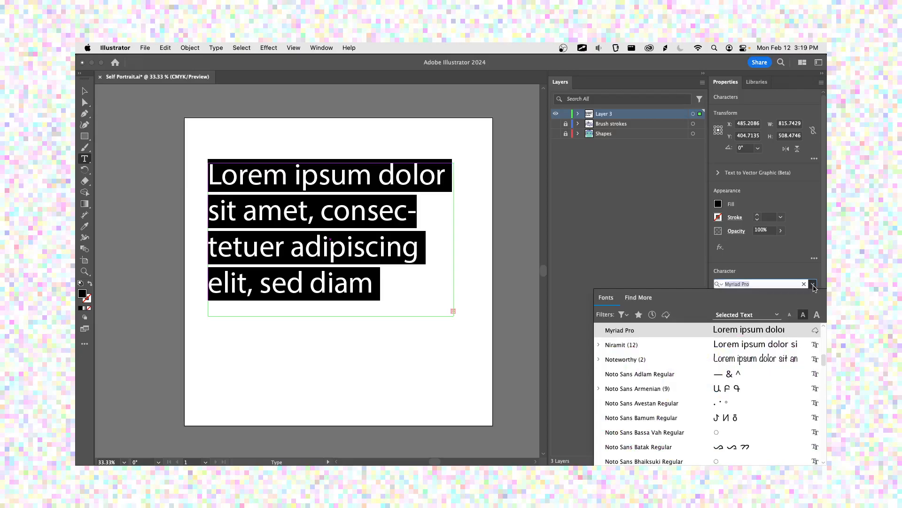
click(813, 285)
click(797, 283)
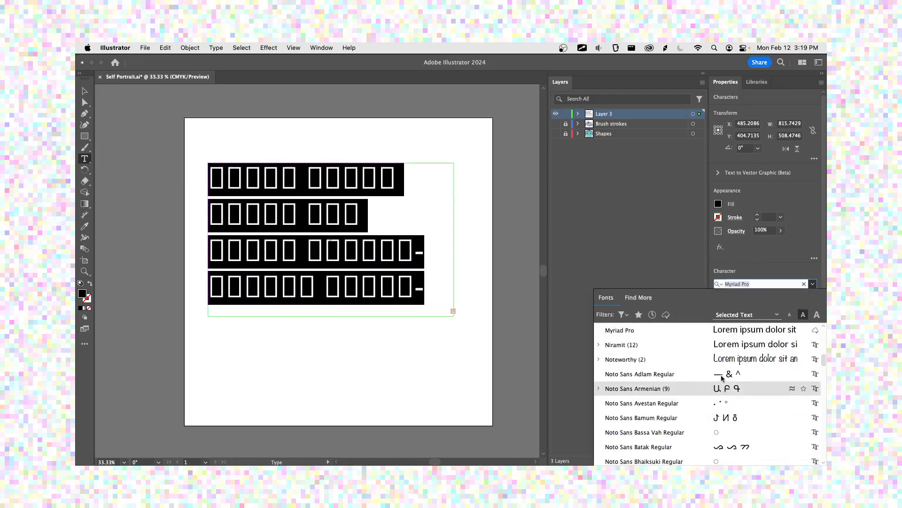
scroll(718, 359, up, 10)
scroll(718, 363, up, 5)
scroll(718, 363, down, 2)
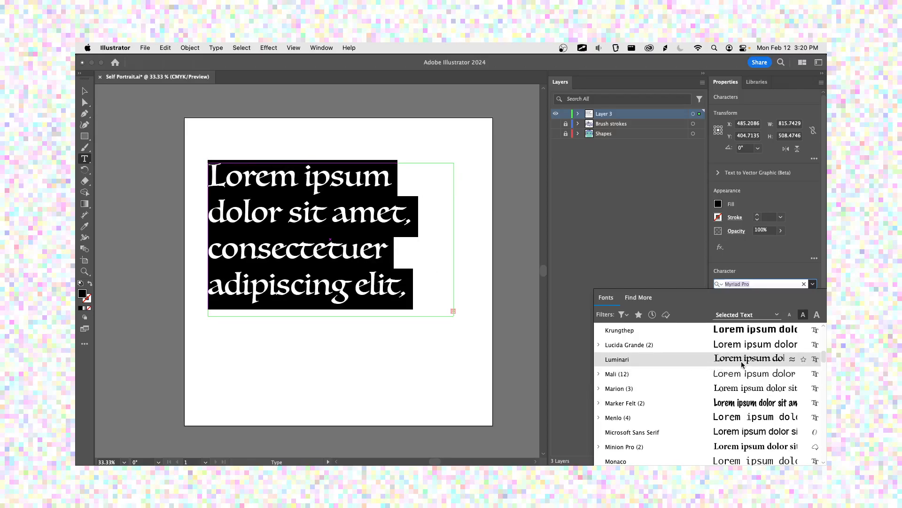
scroll(731, 392, up, 4)
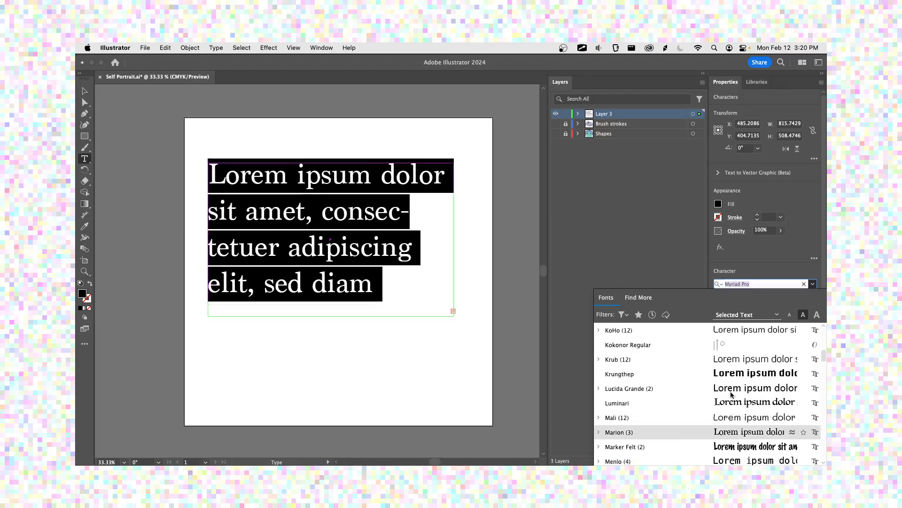
scroll(733, 397, up, 3)
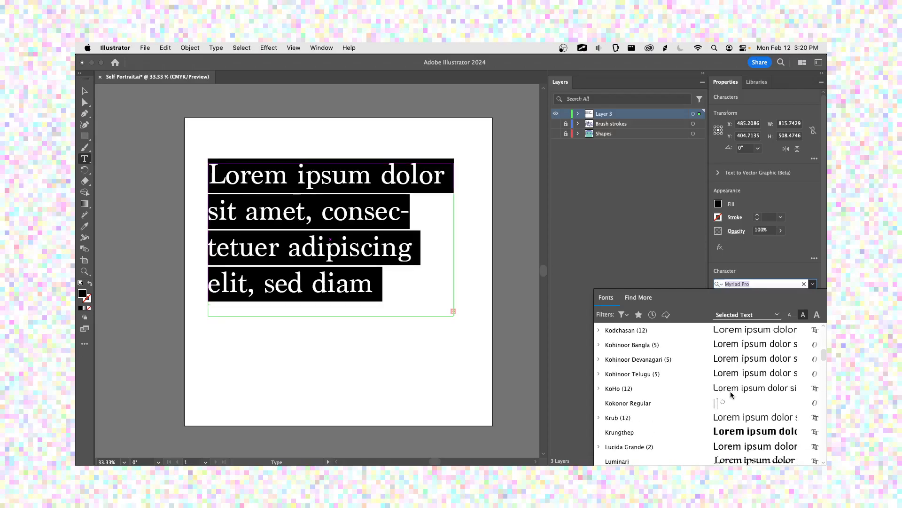
scroll(729, 393, down, 1)
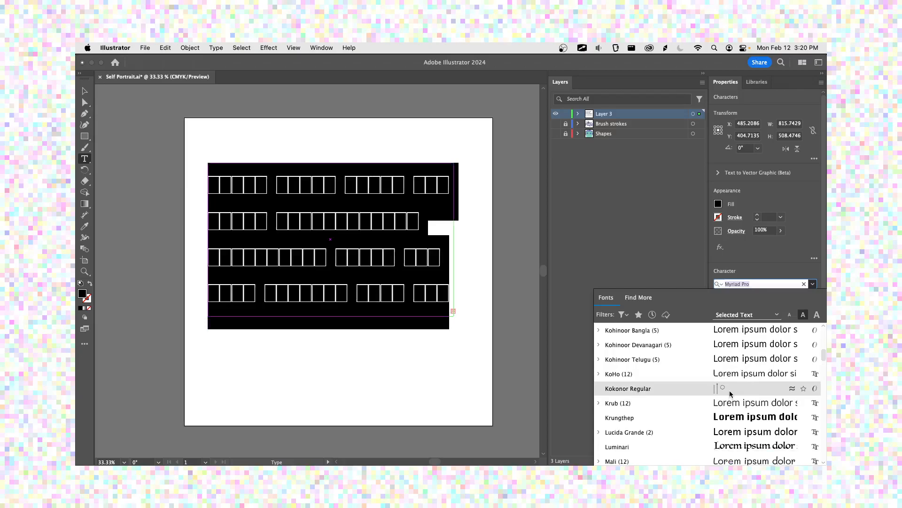
scroll(730, 393, up, 8)
scroll(731, 393, up, 9)
scroll(732, 392, down, 20)
scroll(731, 393, down, 20)
scroll(731, 385, down, 20)
scroll(736, 387, up, 15)
scroll(736, 387, up, 20)
scroll(736, 377, down, 3)
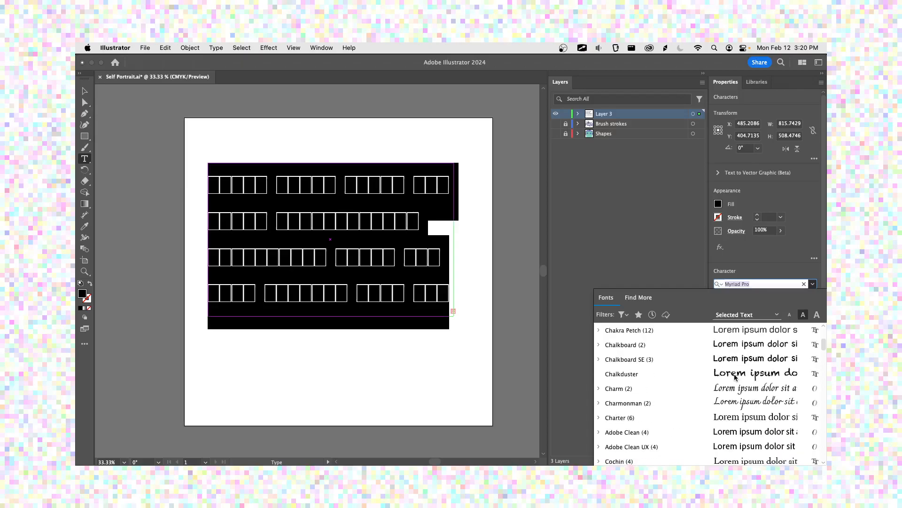
scroll(736, 376, up, 2)
scroll(736, 376, down, 11)
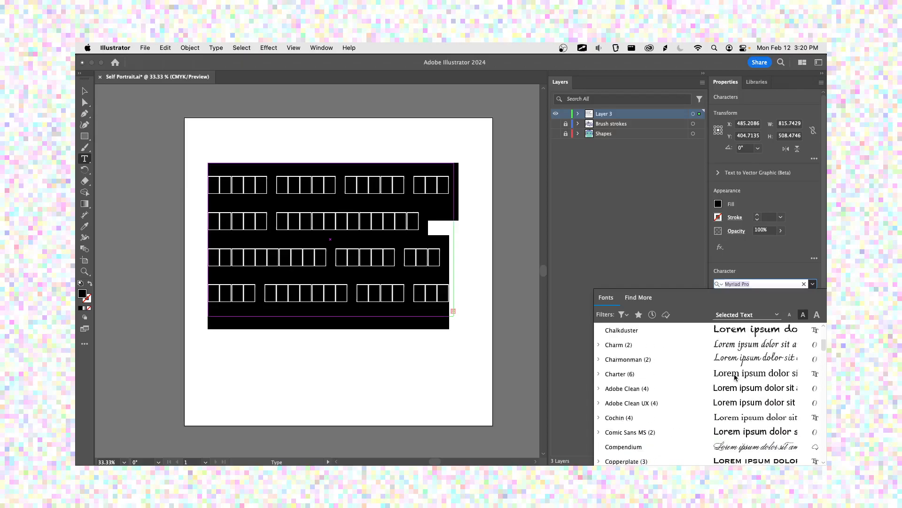
scroll(736, 377, down, 15)
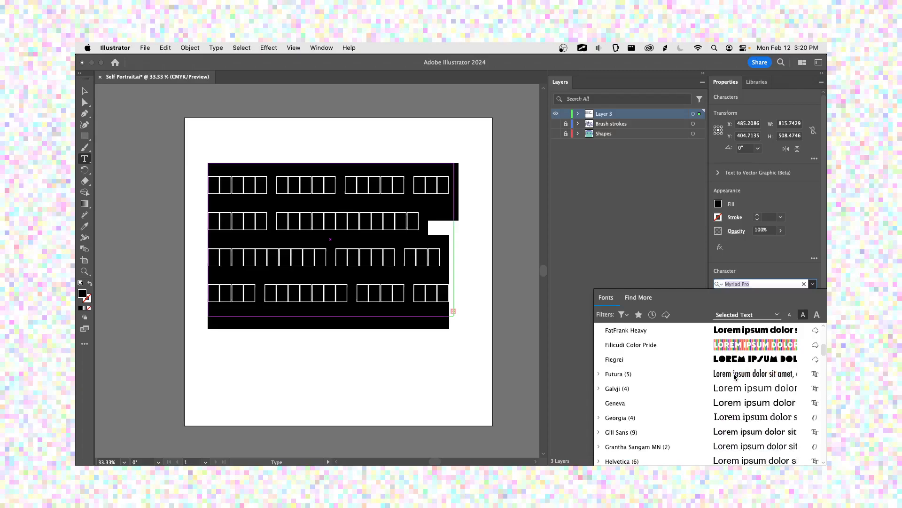
scroll(736, 368, up, 3)
scroll(736, 367, down, 10)
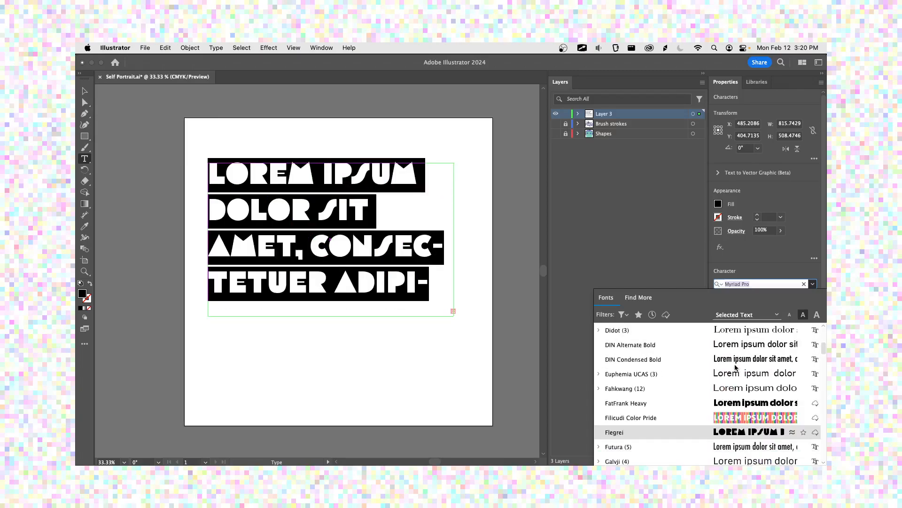
scroll(736, 367, down, 10)
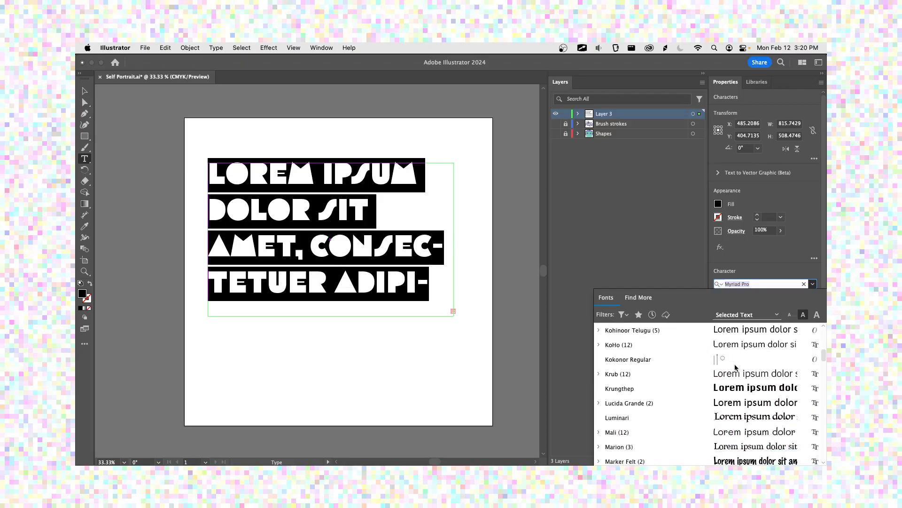
click(749, 417)
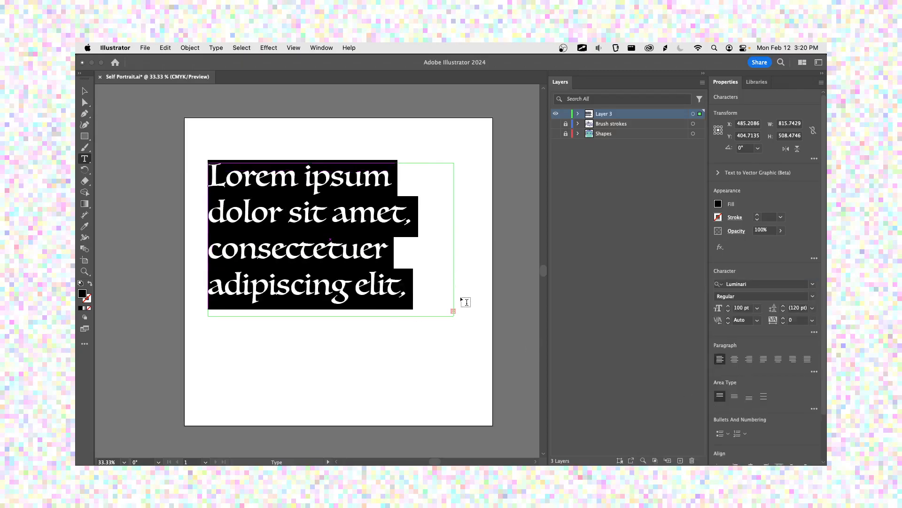
Replace the placeholder text with "MMP 100" and finish editing the text
text(MMP )
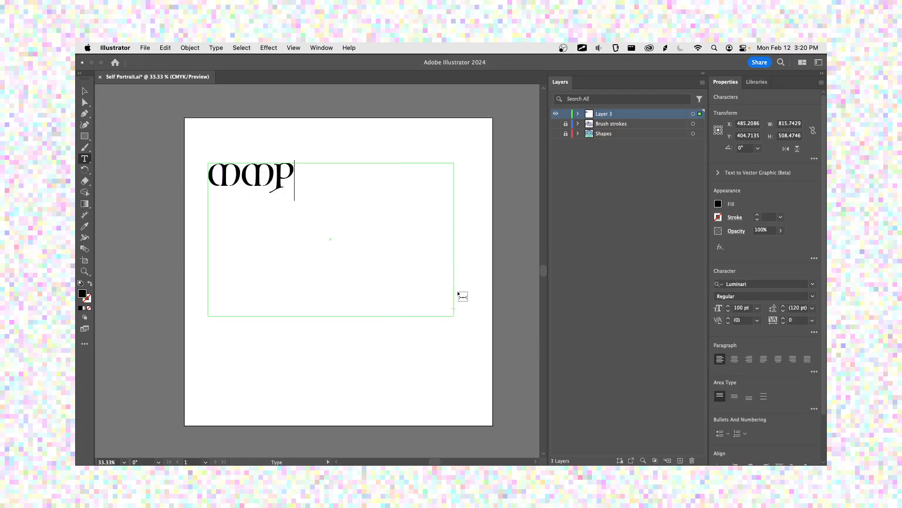
text(100)
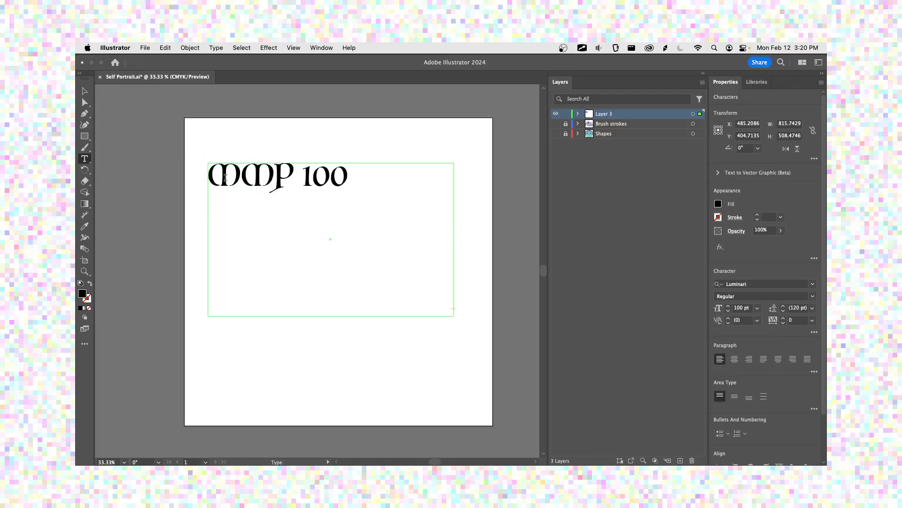
click(89, 96)
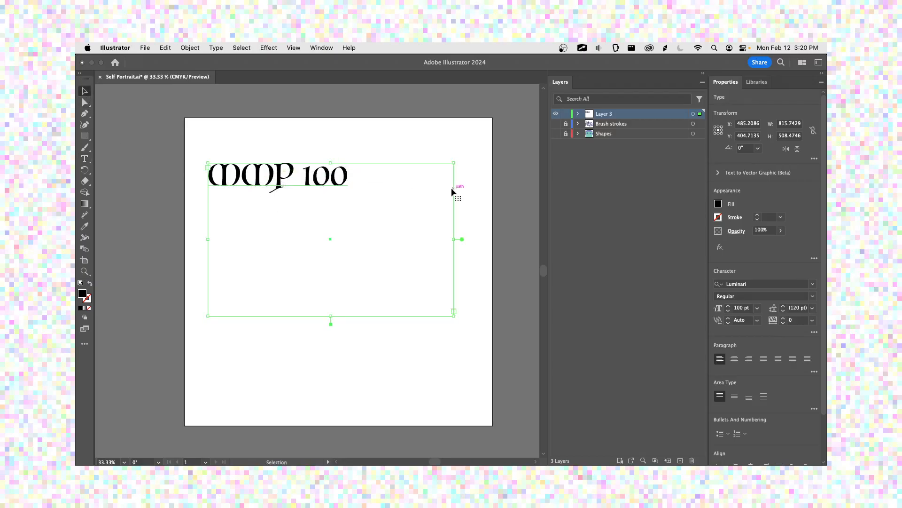
Center the text frame horizontally on the artboard and stretch it to 1024 px wide and about 554 px high
mouse_move(315, 178)
mouse_down()
mouse_move(347, 207)
mouse_move(322, 193)
mouse_up()
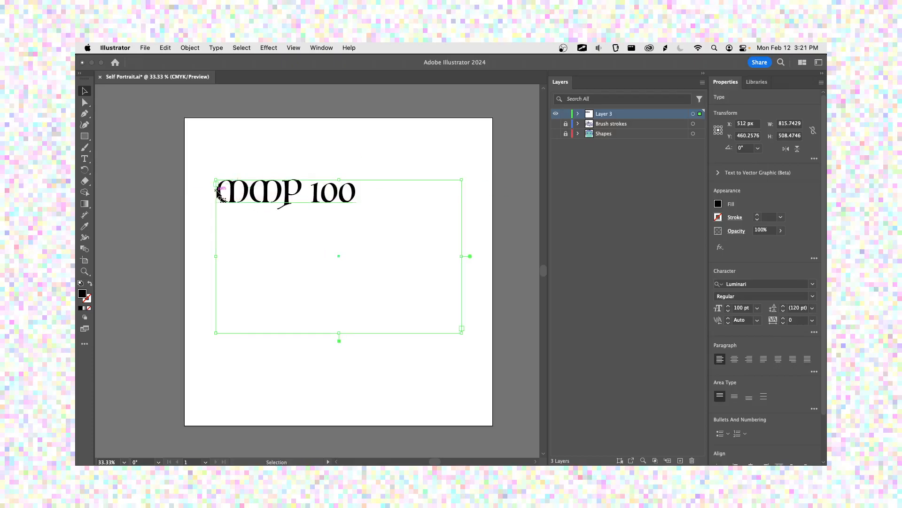
drag(216, 180, 185, 161)
drag(462, 332, 493, 327)
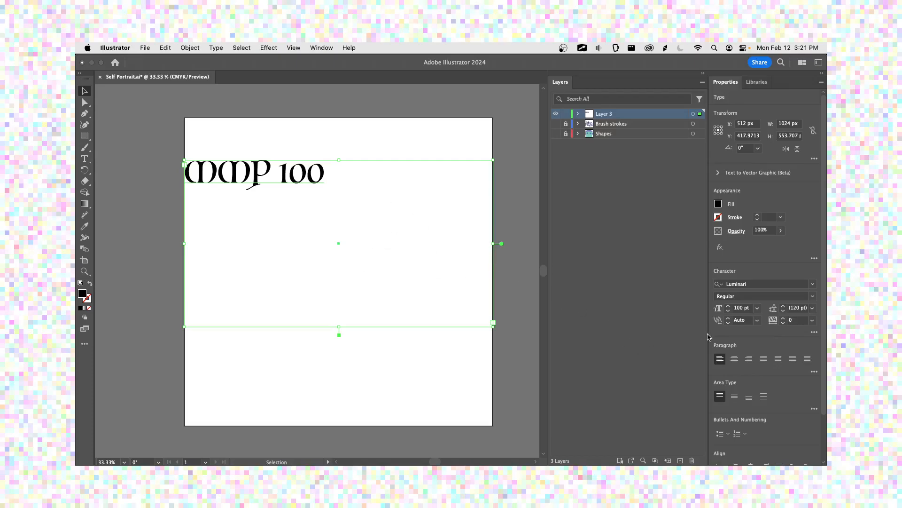
Center the text horizontally and vertically in its frame, and extend the frame over the artboard to about 1019 px high
click(734, 359)
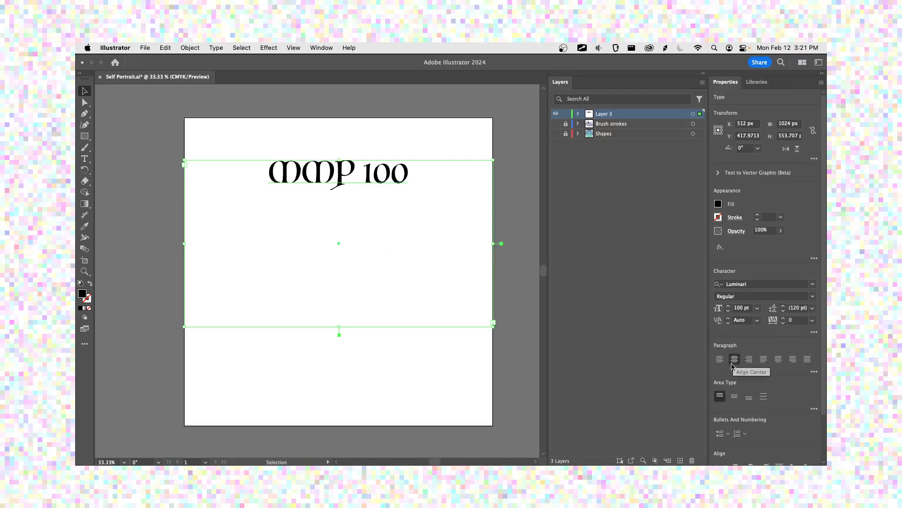
click(734, 398)
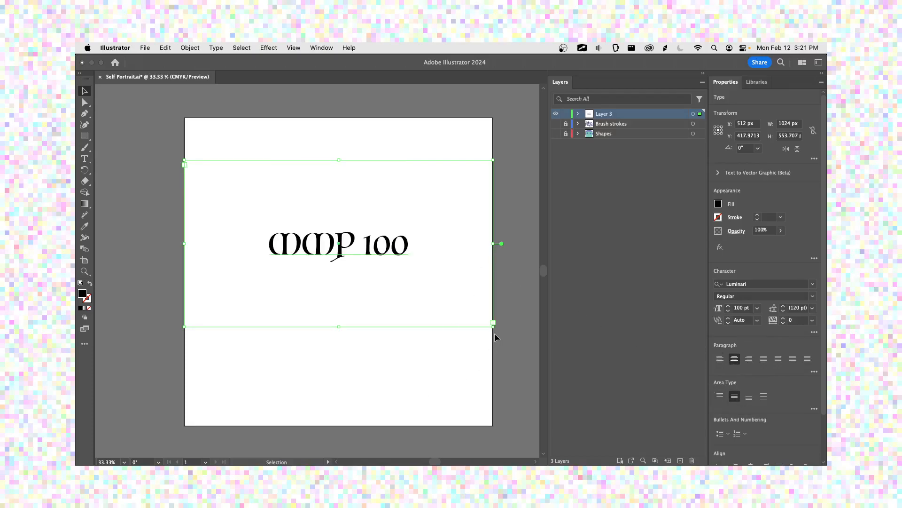
drag(493, 323, 493, 425)
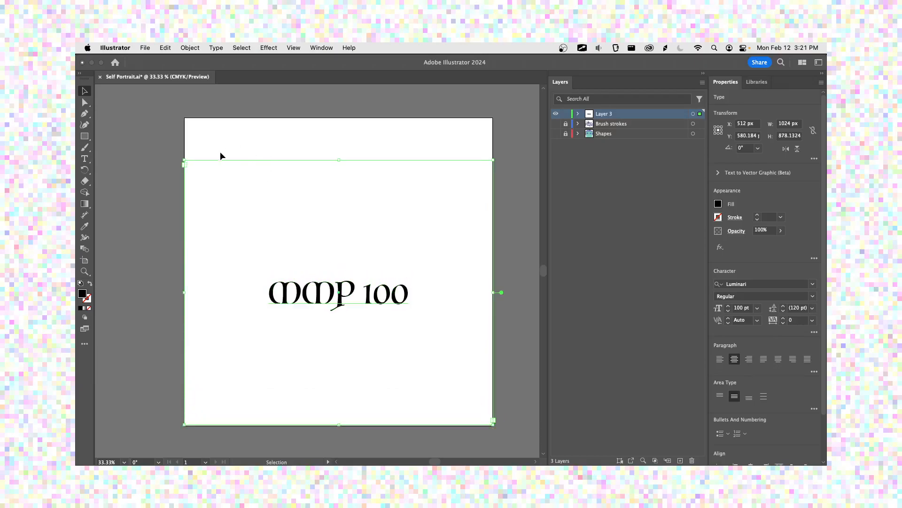
drag(184, 160, 185, 118)
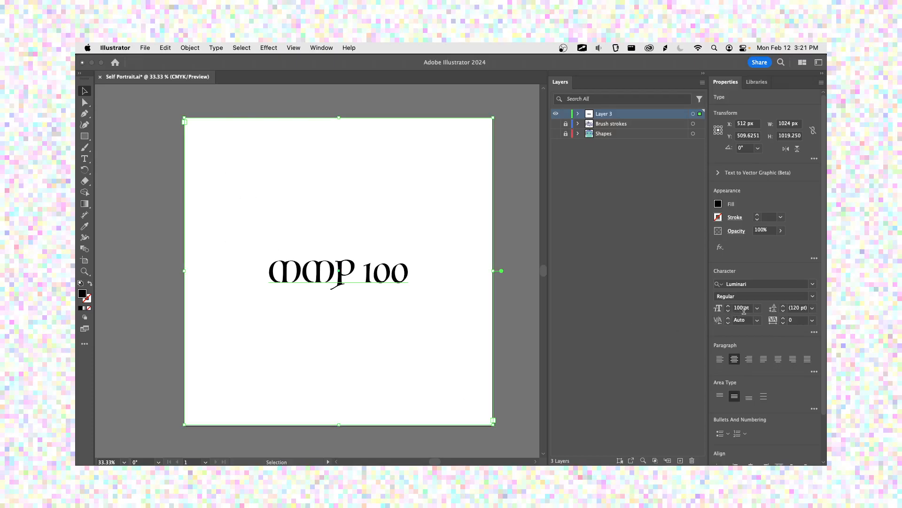
Check which styles the current font offers, and change the text's font to Source Code Variable
click(812, 296)
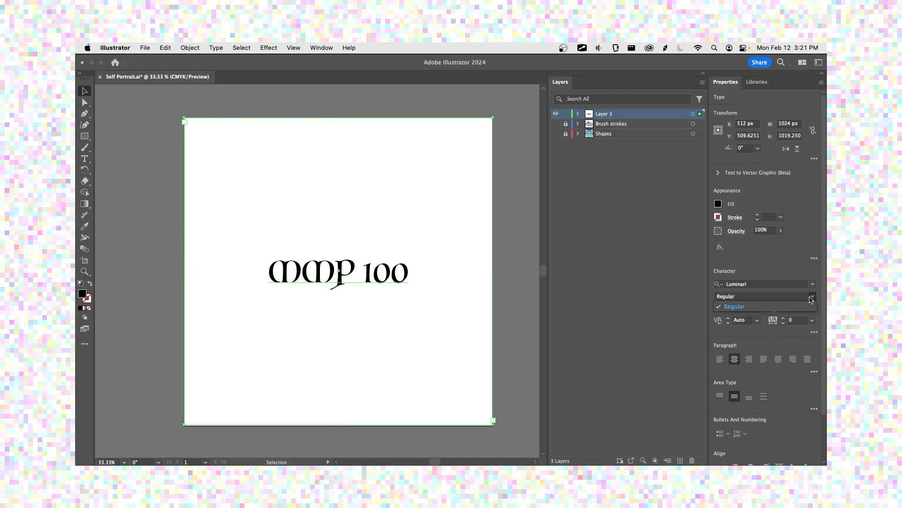
click(760, 312)
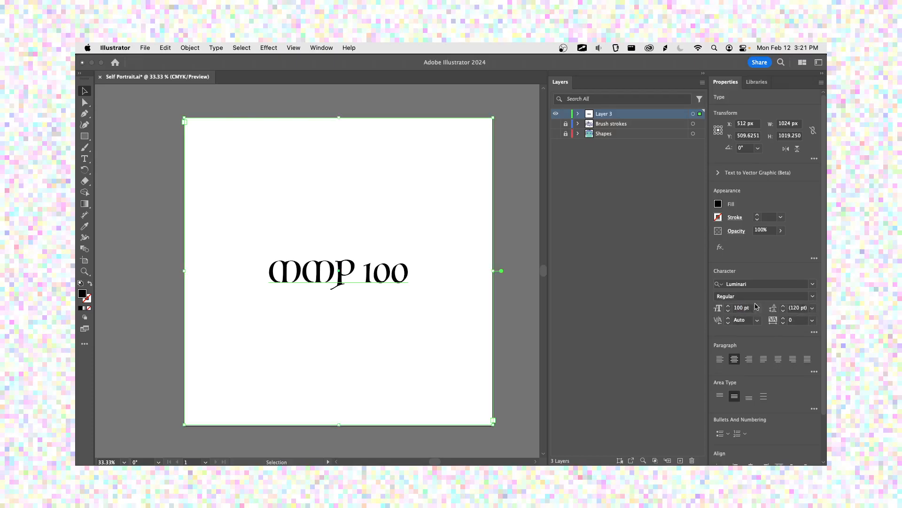
click(812, 284)
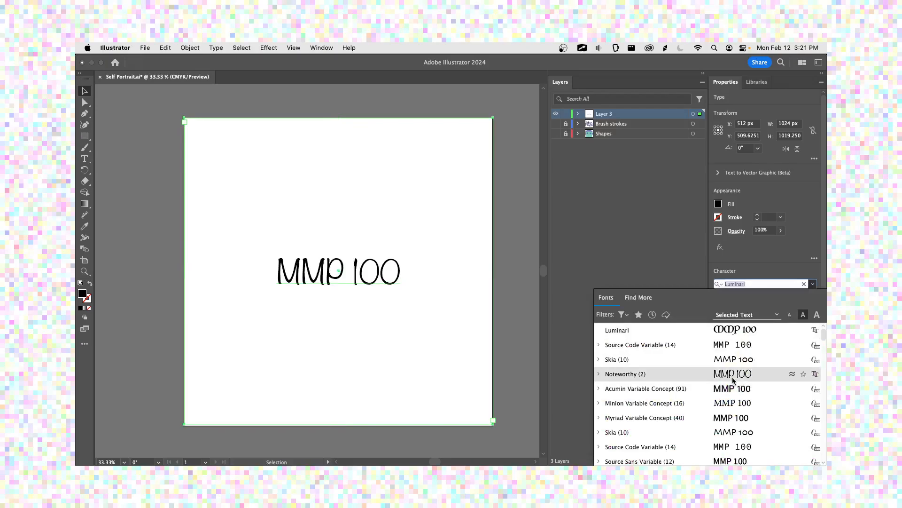
scroll(729, 375, down, 3)
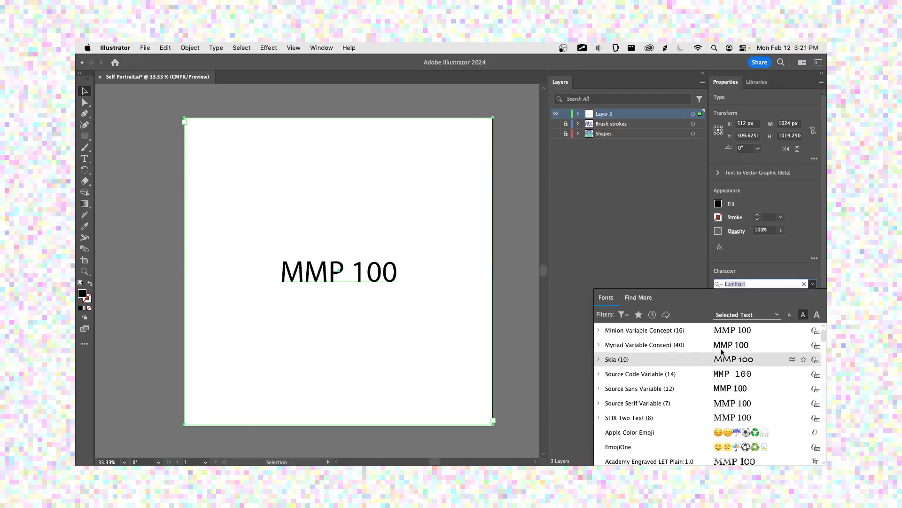
click(731, 371)
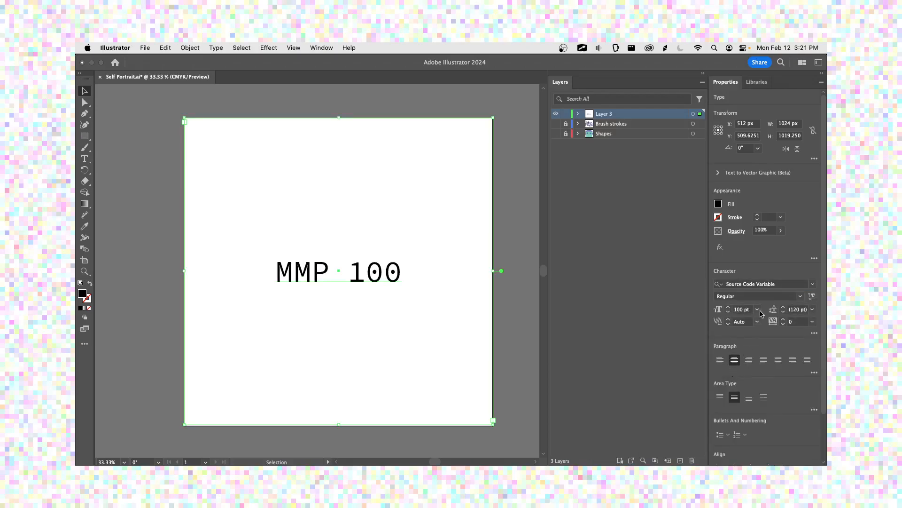
Try the Black font style on the MMP 100 text, and set the style to Semibold
click(801, 296)
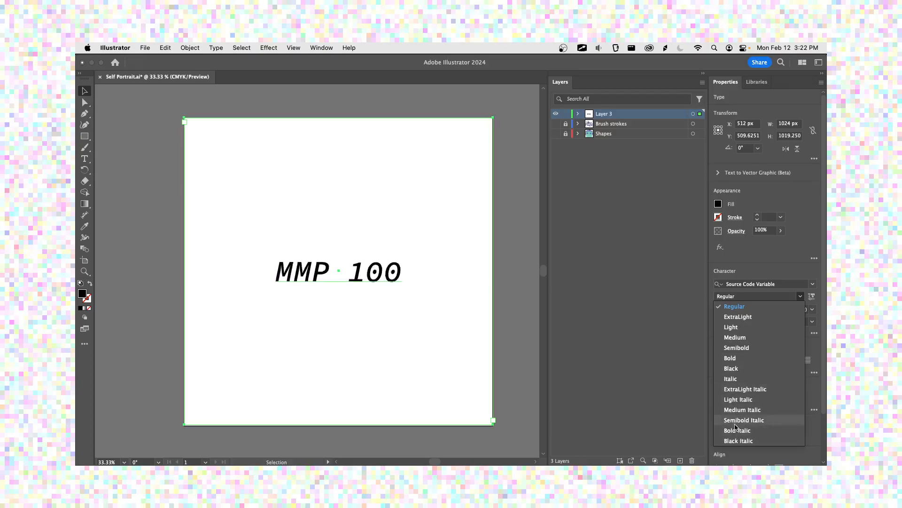
click(737, 369)
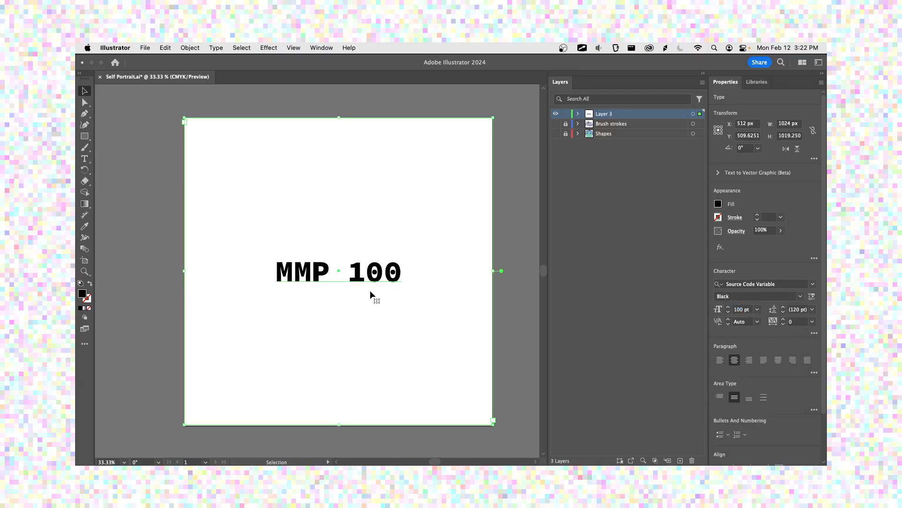
click(800, 296)
click(724, 350)
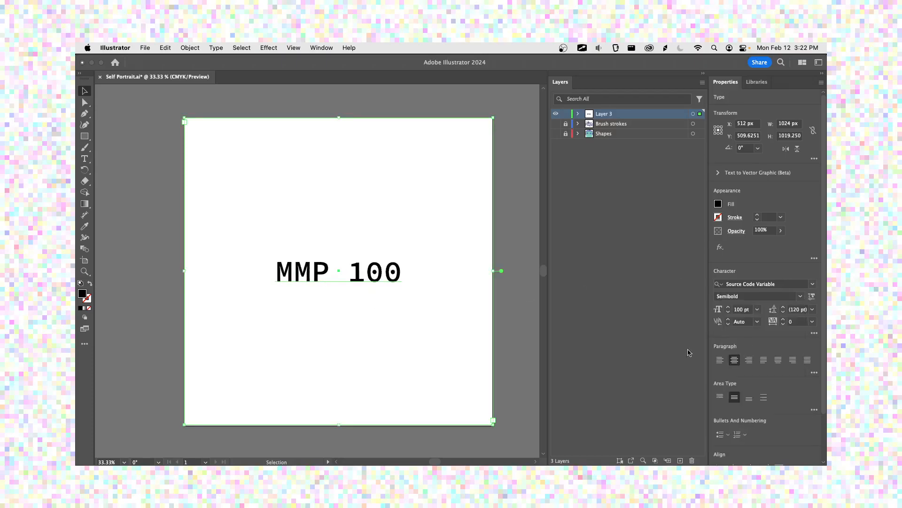
Set the MMP 100 text's font size to 140 pt
click(739, 311)
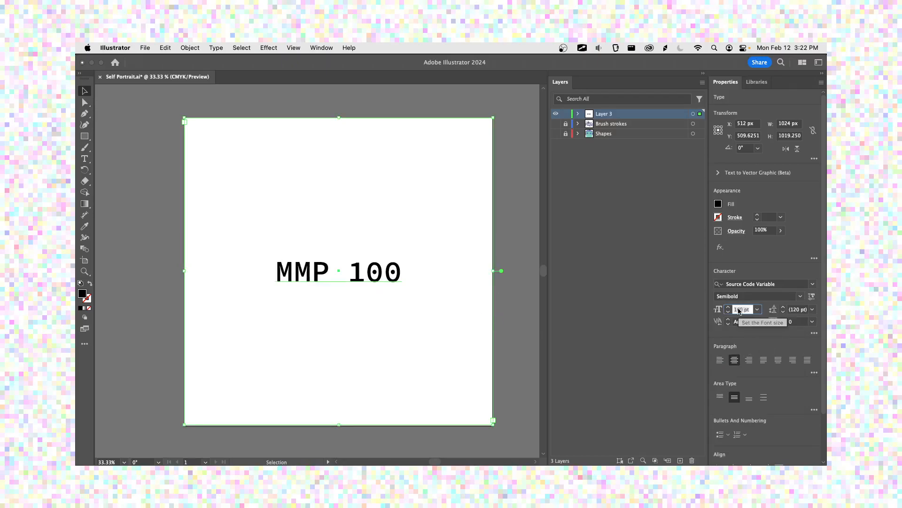
text(140)
key(Return)
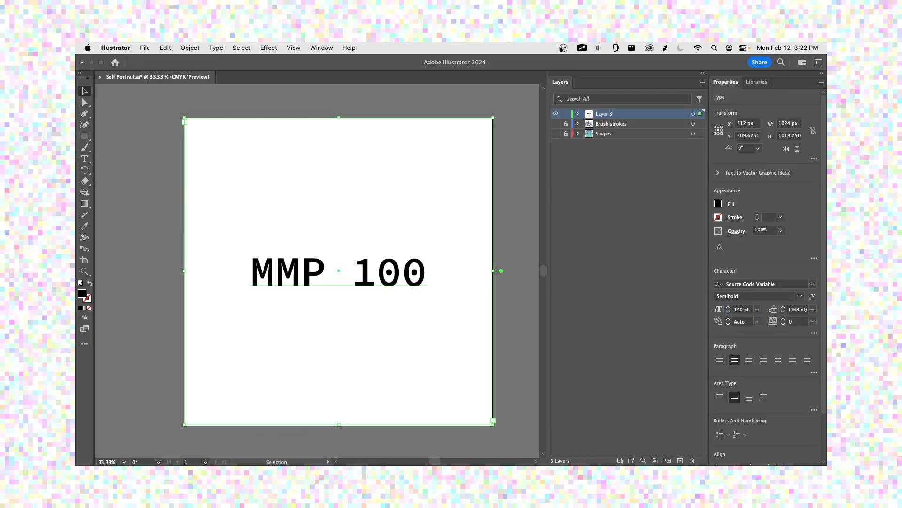
Increase the MMP 100 text's font size to 160 pt
click(740, 309)
key(BackSpace)
key(BackSpace)
key(Return)
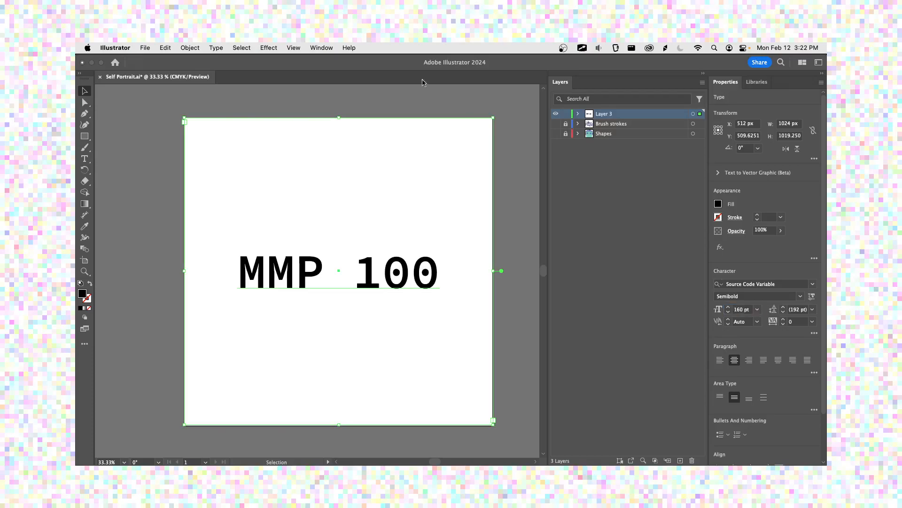
Examine the MMP 100 live text with the Direct Selection tool to see whether its letters have editable anchor points
click(157, 166)
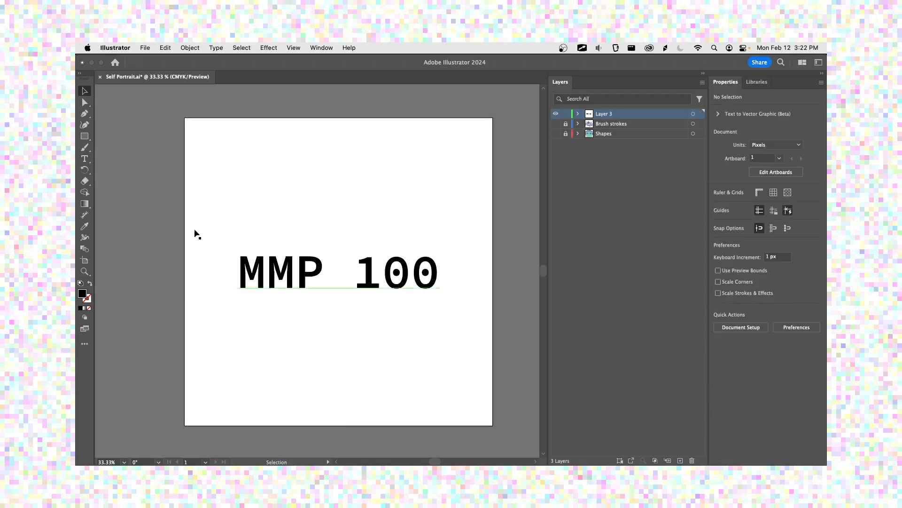
click(254, 264)
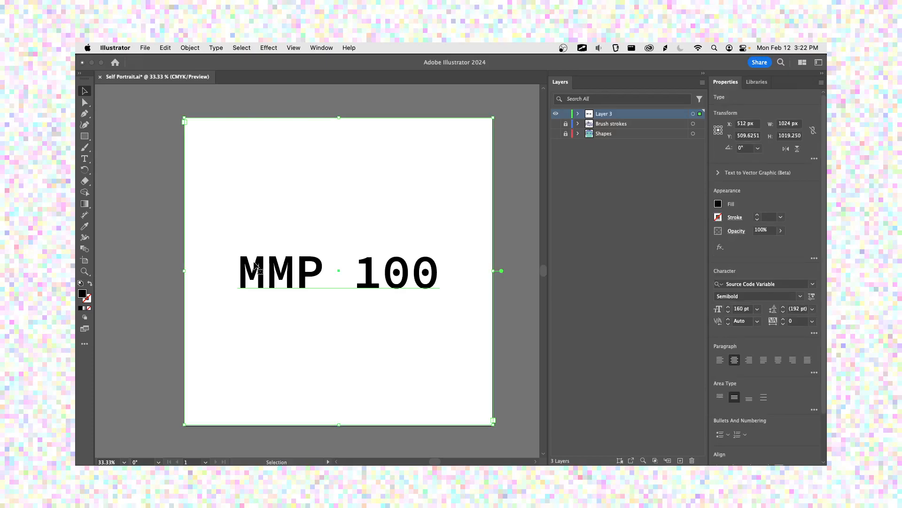
click(85, 102)
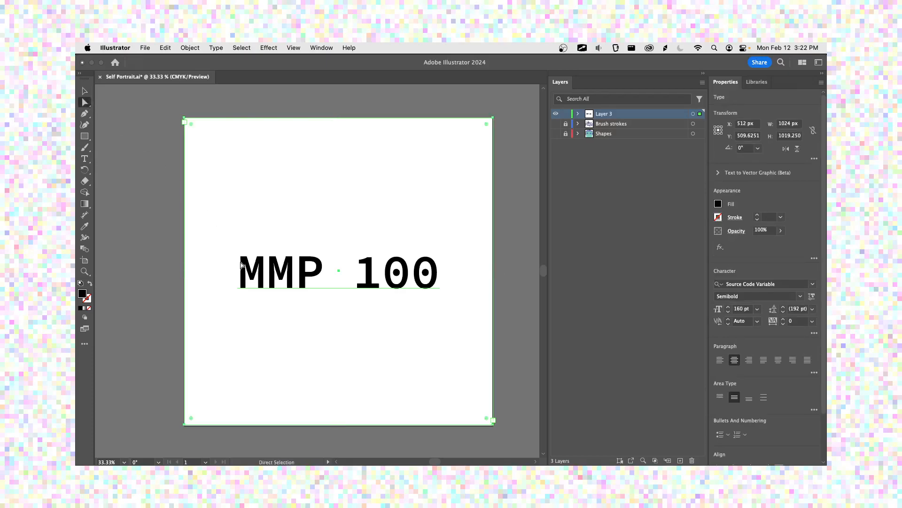
key(super+equal)
key(super+equal)
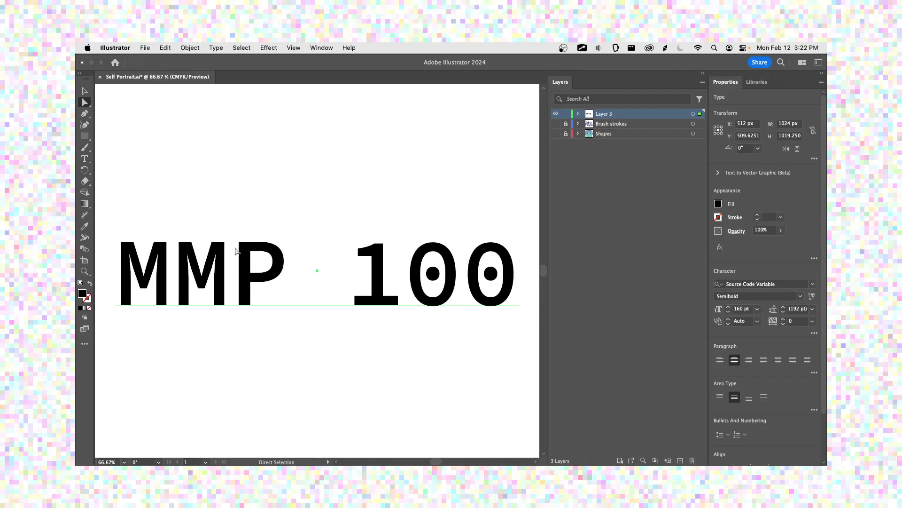
mouse_move(241, 244)
mouse_down()
mouse_move(249, 220)
mouse_move(235, 237)
mouse_up()
key(super+minus)
key(super+minus)
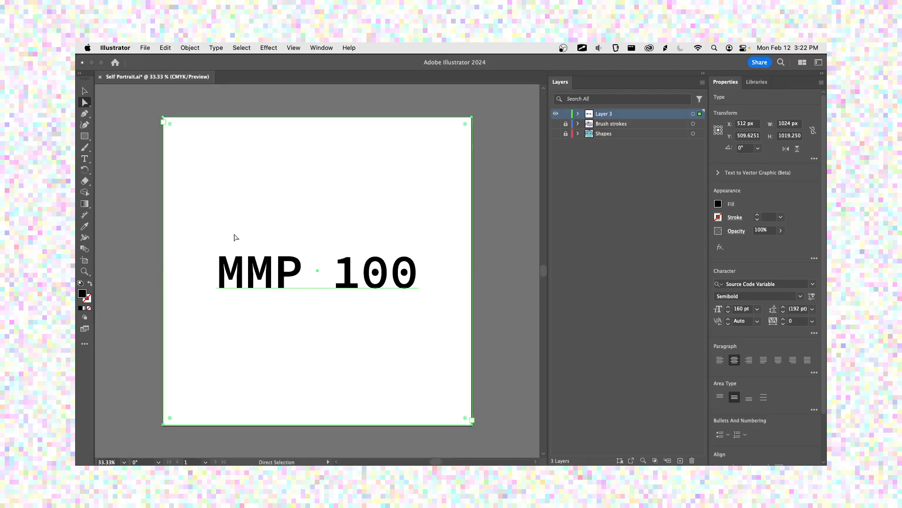
key(super+equal)
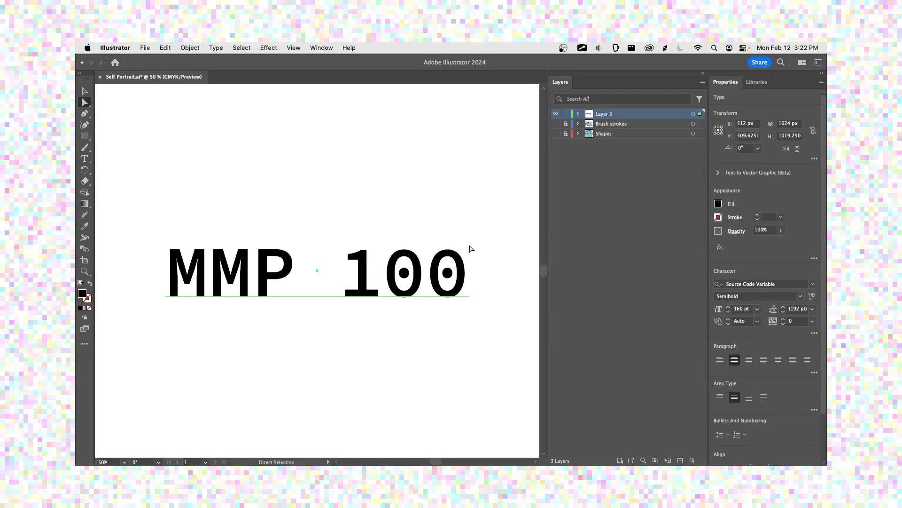
Duplicate the MMP 100 text object inside Layer 3, keeping the lower copy hidden and locked as a backup
click(579, 114)
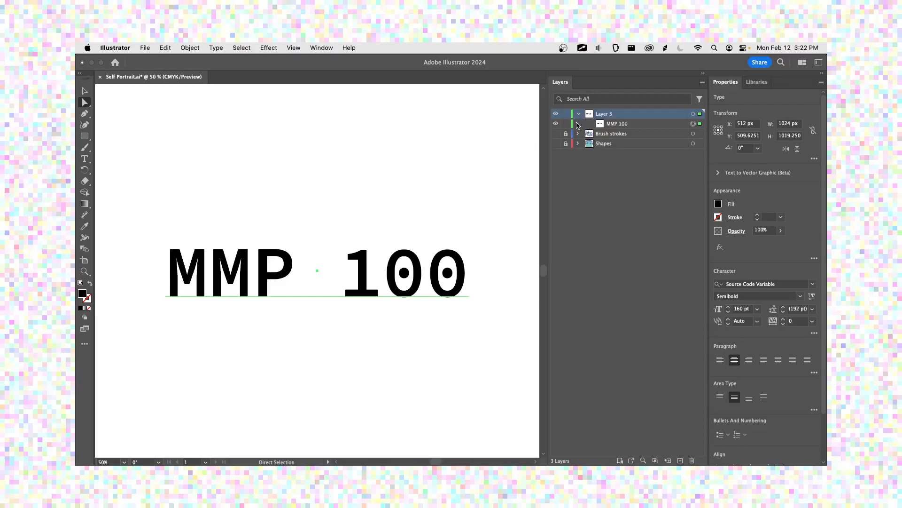
click(626, 125)
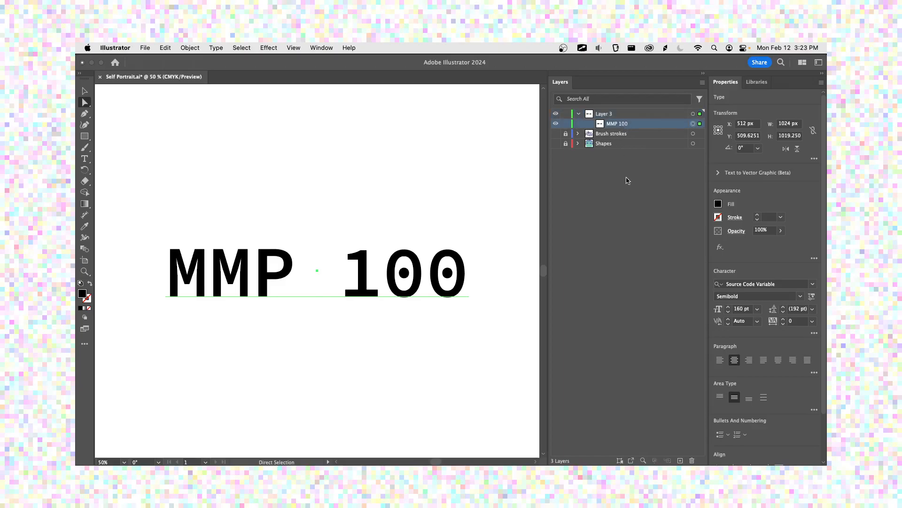
click(703, 83)
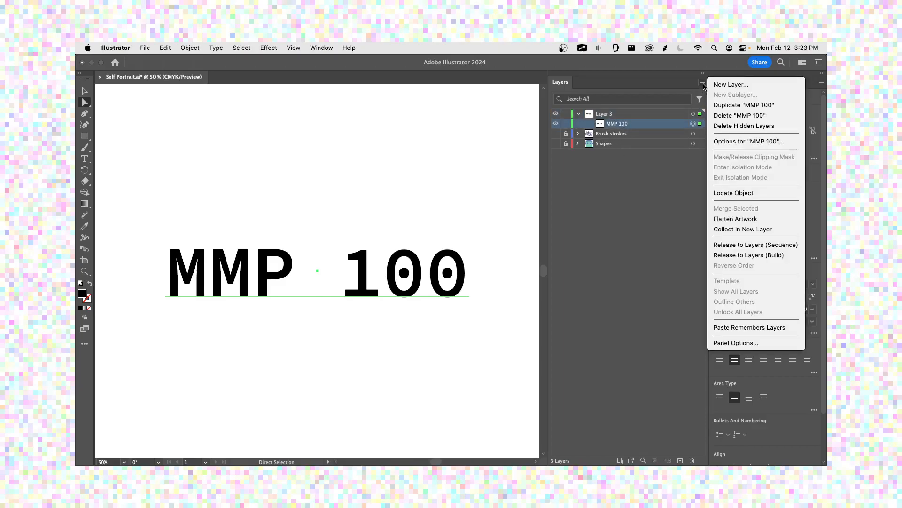
click(731, 105)
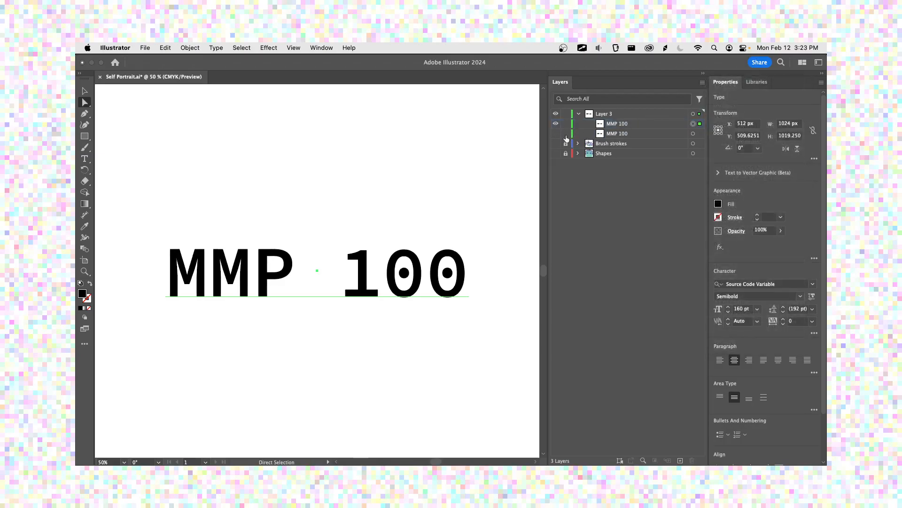
click(556, 124)
click(556, 124)
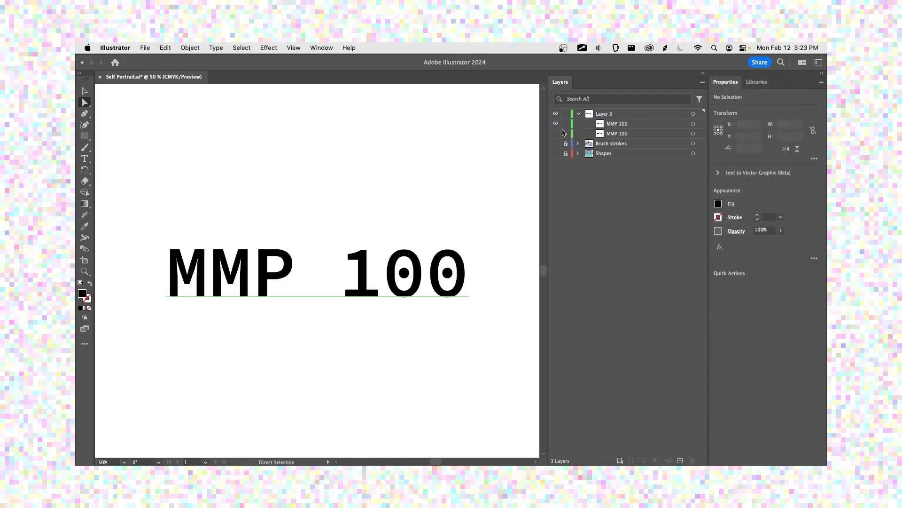
click(565, 133)
Expand the visible MMP 100 text into vector outlines with Object and Fill enabled
click(616, 123)
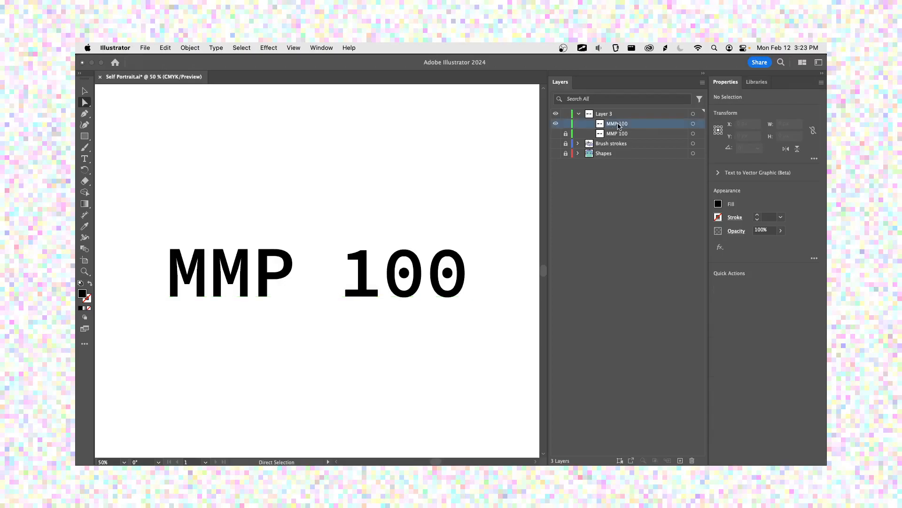
click(404, 267)
click(189, 48)
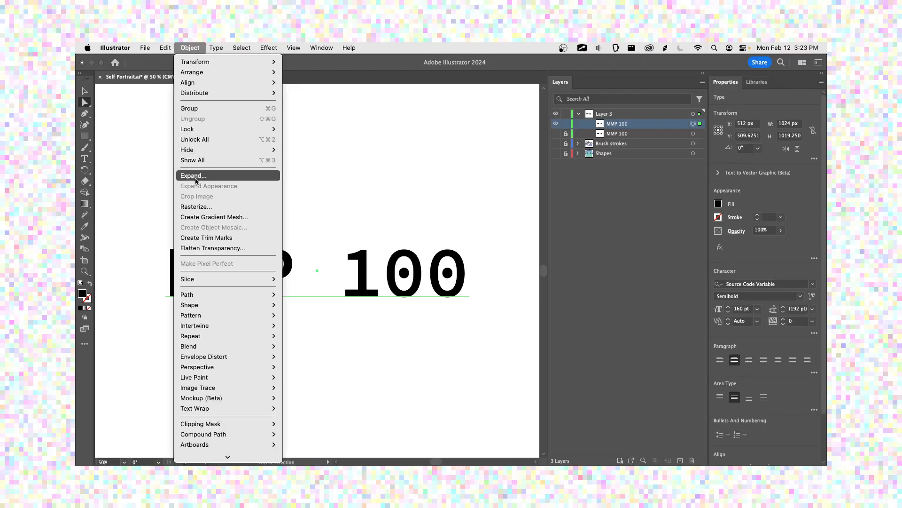
click(196, 181)
drag(436, 188, 332, 141)
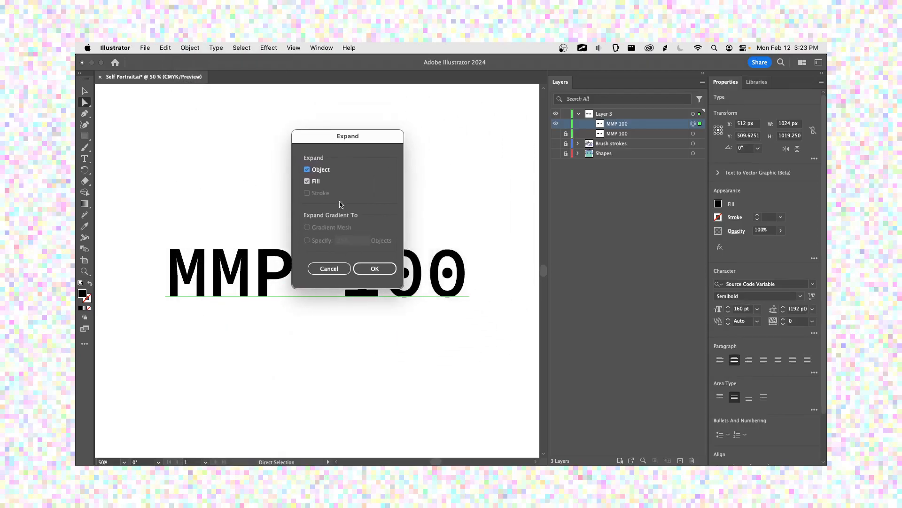
click(376, 273)
click(376, 269)
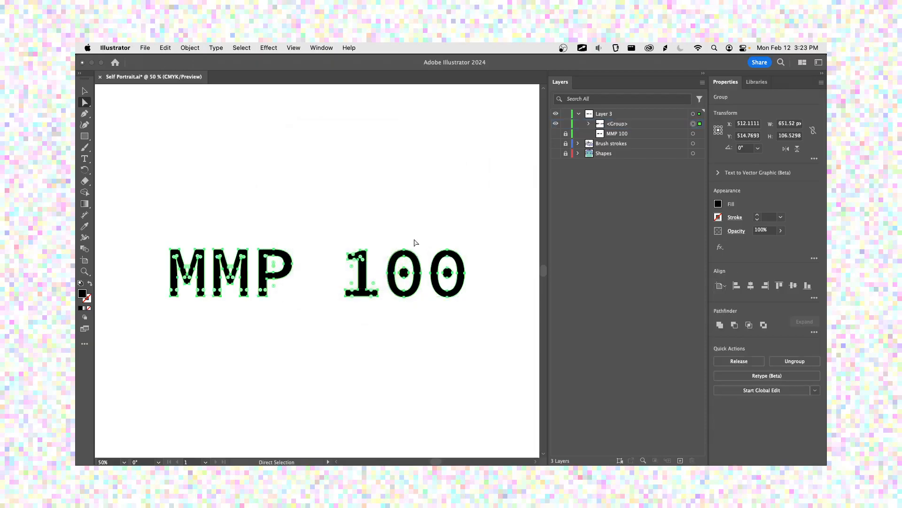
Change Layer 3's layer color to Violet
key(super+equal)
key(super+equal)
key(super+equal)
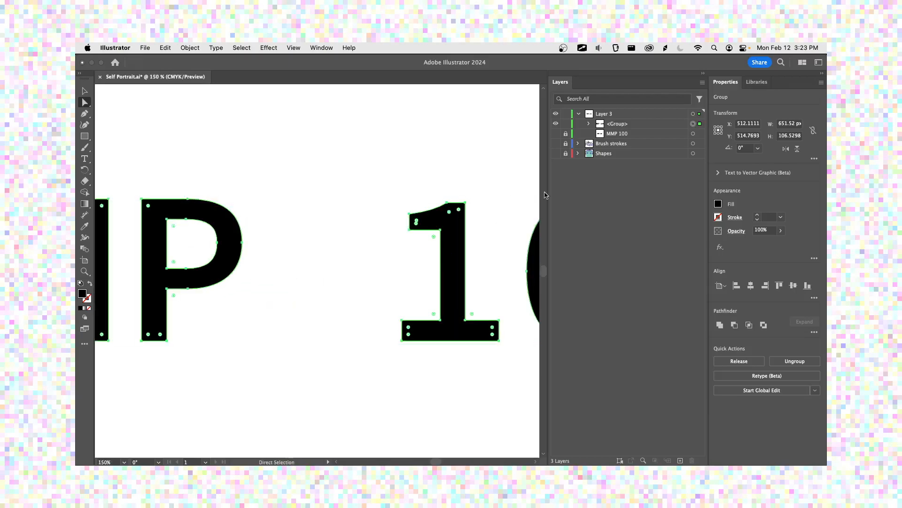
click(699, 115)
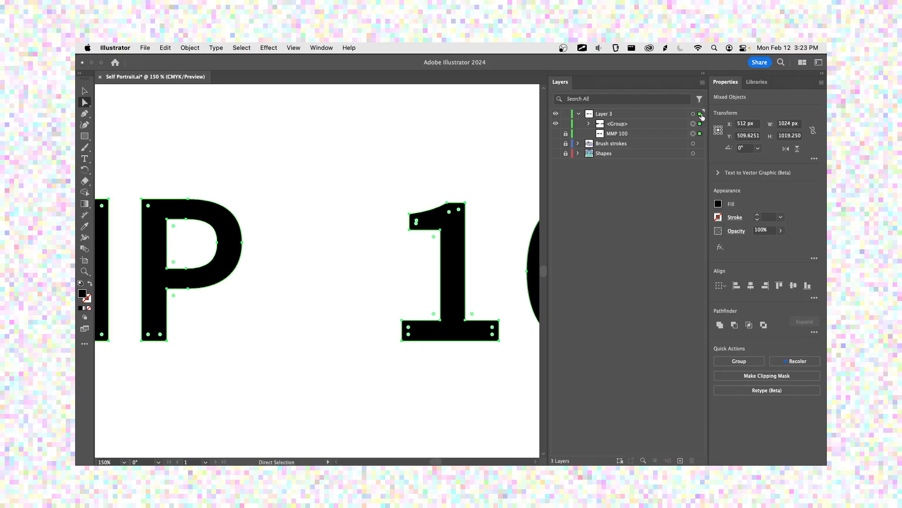
click(663, 114)
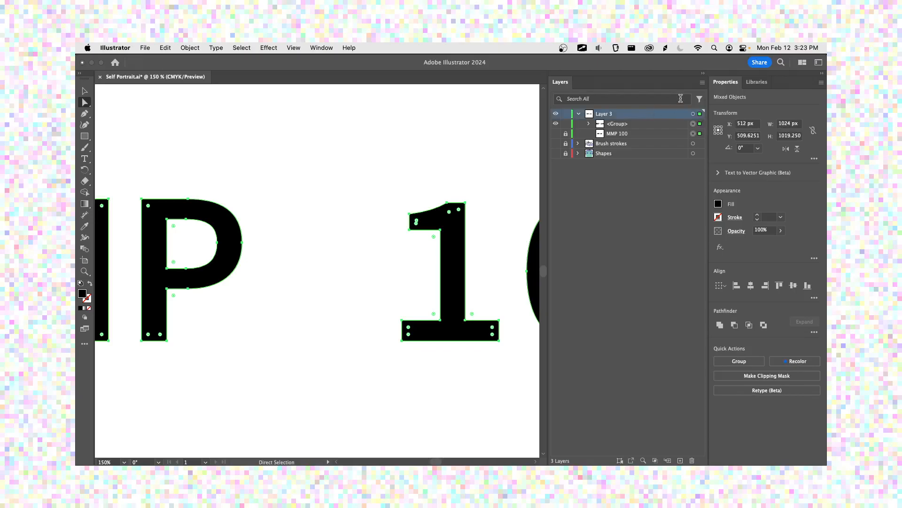
click(702, 83)
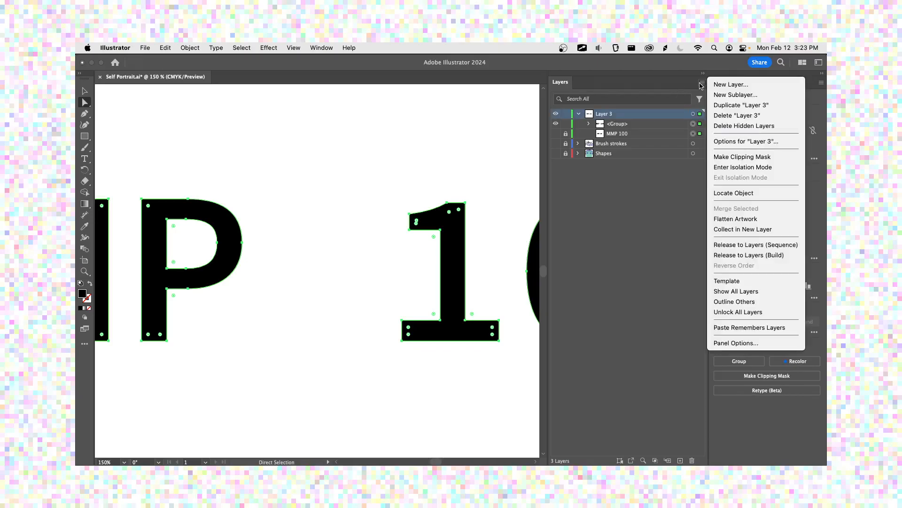
click(745, 141)
click(465, 242)
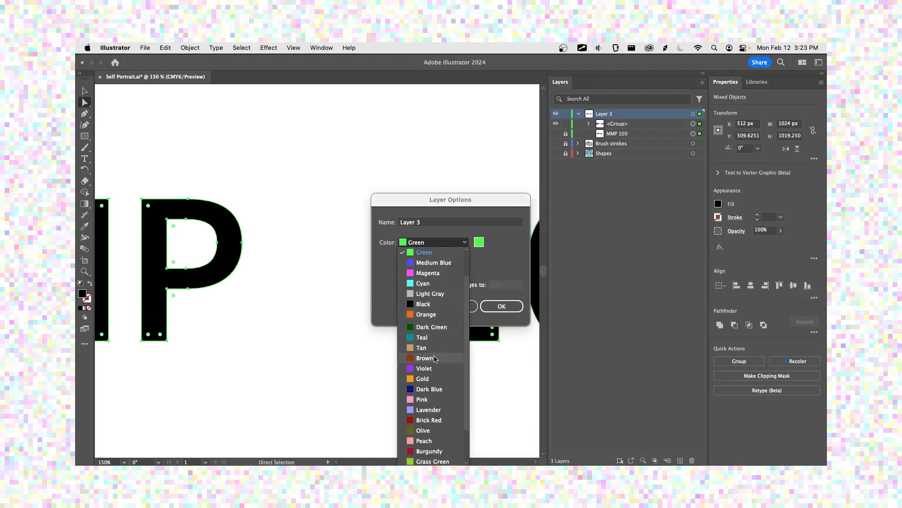
click(433, 370)
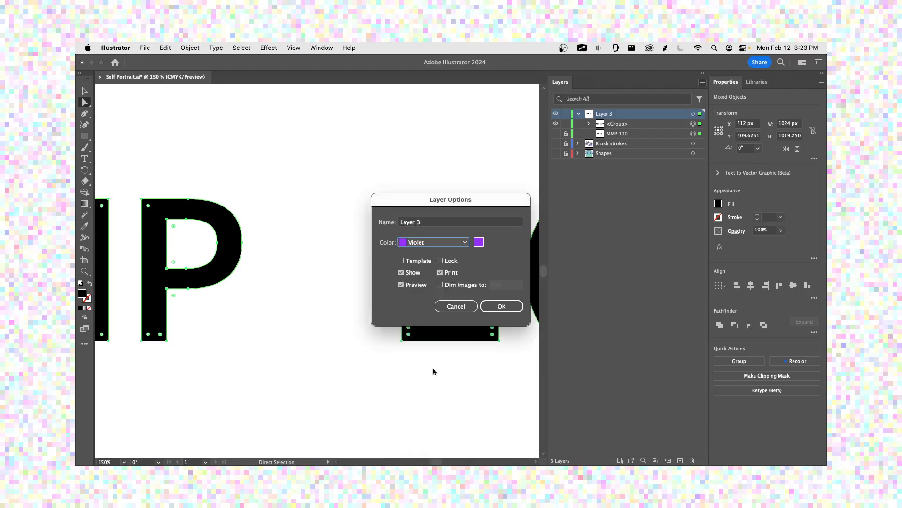
click(500, 306)
Try moving the upper-left corner anchor point of the outlined letter P, and undo the change
click(366, 276)
click(430, 227)
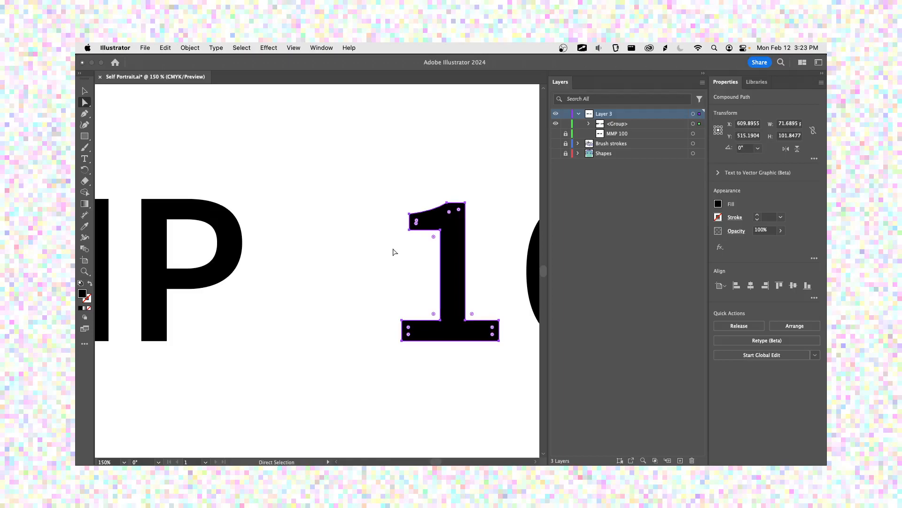
click(241, 218)
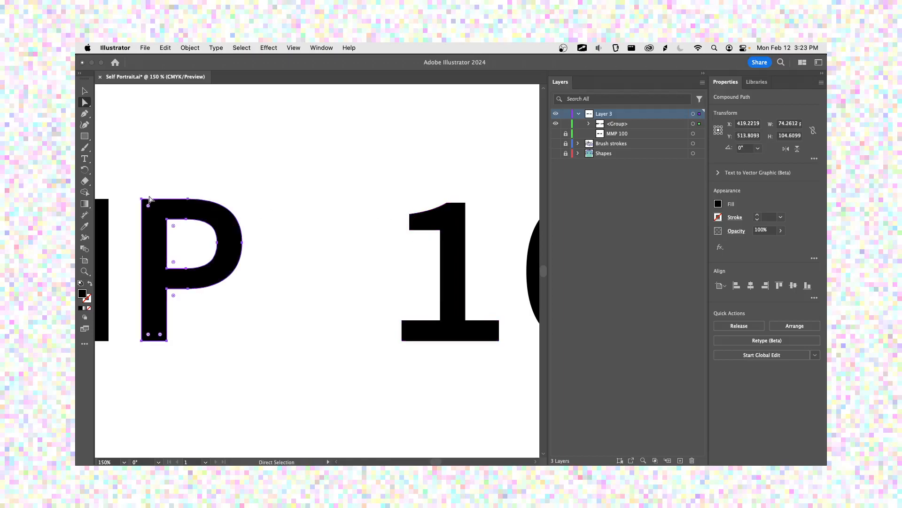
drag(141, 199, 187, 177)
key(super+z)
click(142, 161)
key(super+z)
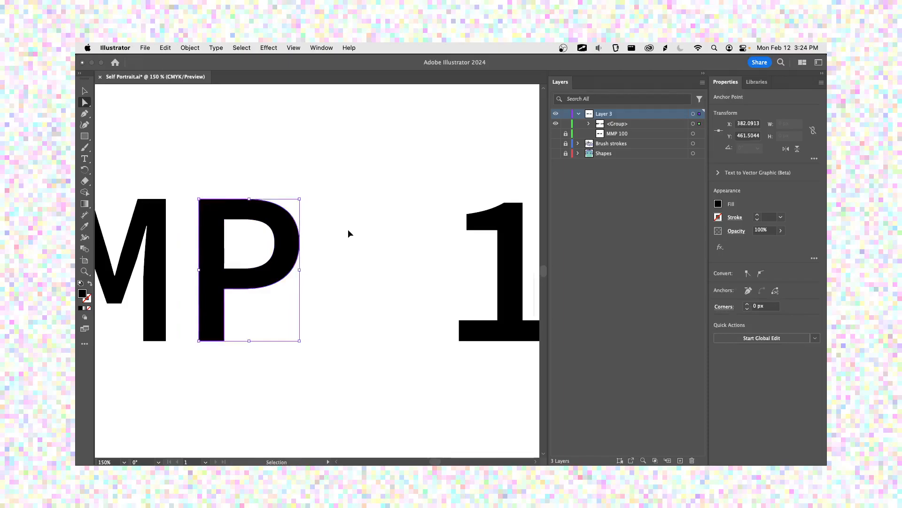
Expand the outlined group in Layer 3 and check which compound paths correspond to the 1 and the two zeros
key(super+minus)
scroll(393, 241, down, 2)
scroll(393, 242, right, 3)
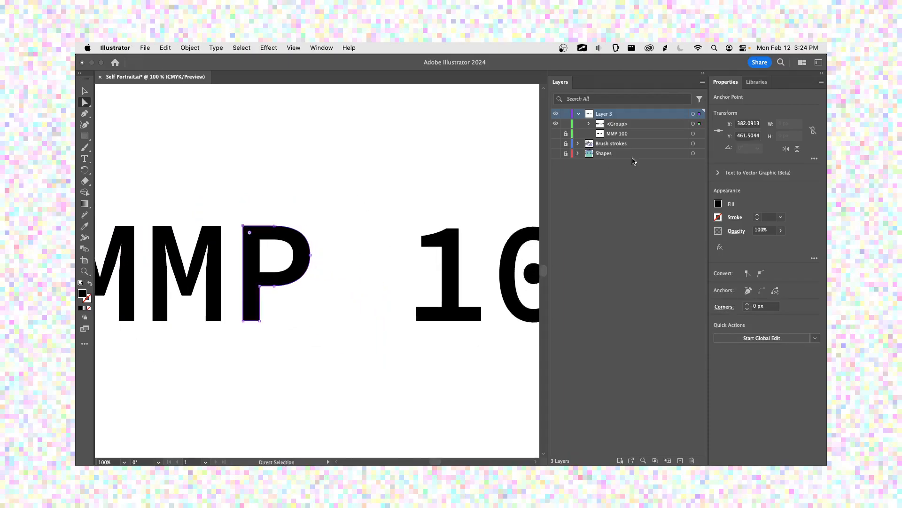
click(637, 123)
click(589, 123)
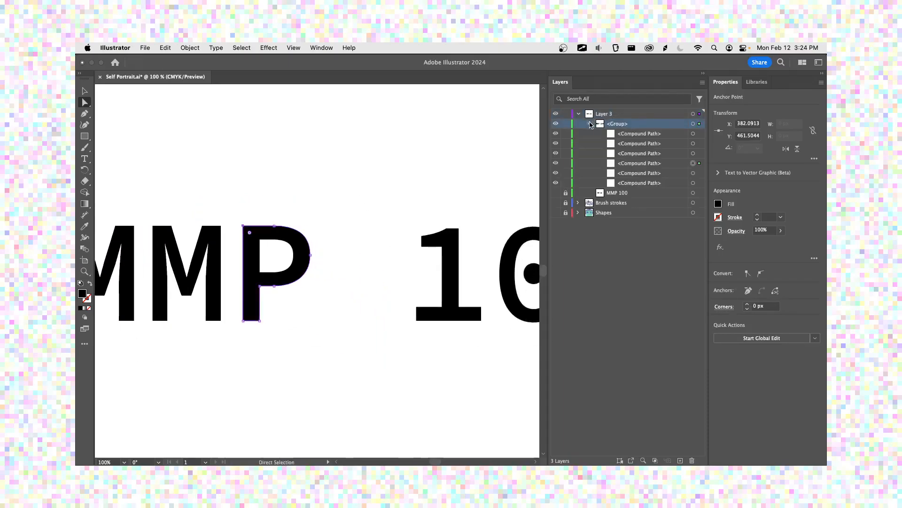
click(632, 140)
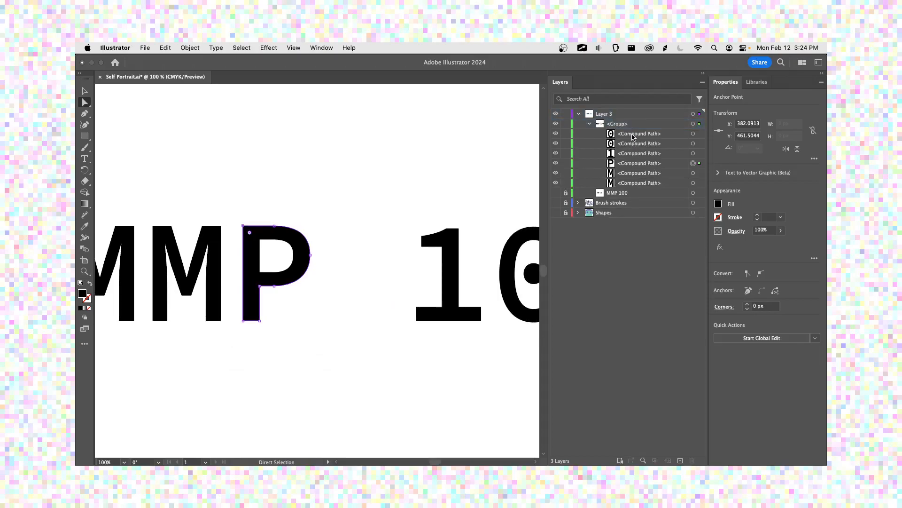
click(633, 135)
scroll(417, 169, right, 4)
scroll(417, 169, down, 1)
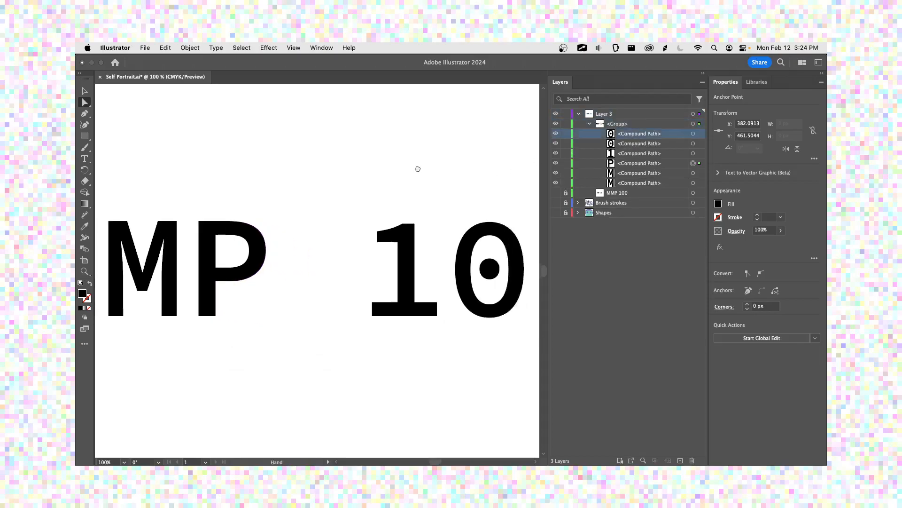
click(616, 144)
click(693, 143)
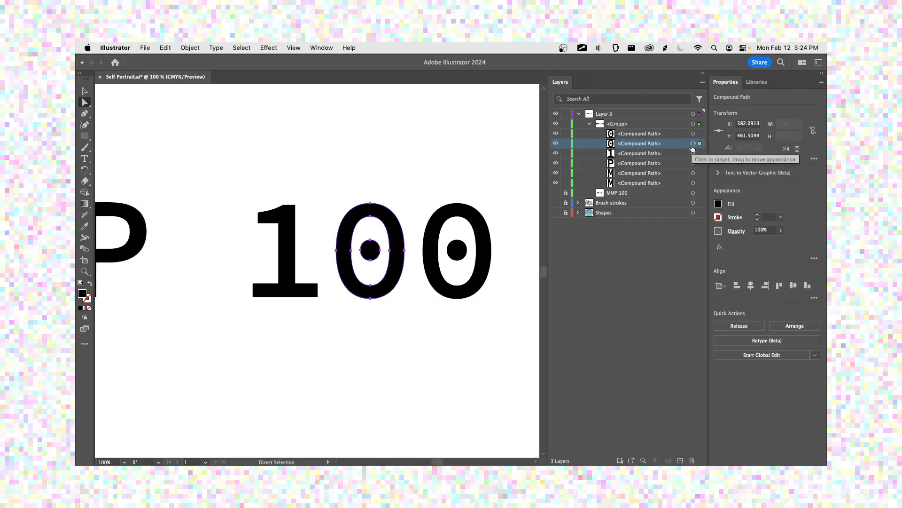
click(693, 154)
click(693, 134)
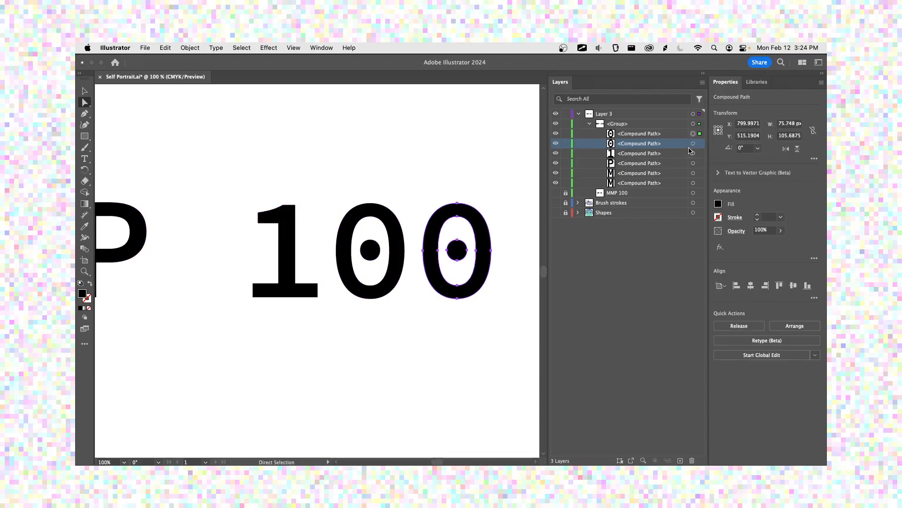
Select the middle 0 of the outlined 100 and move it slightly below the baseline of the other characters
click(693, 143)
drag(400, 245, 403, 262)
click(365, 182)
scroll(369, 181, right, 5)
scroll(368, 181, down, 1)
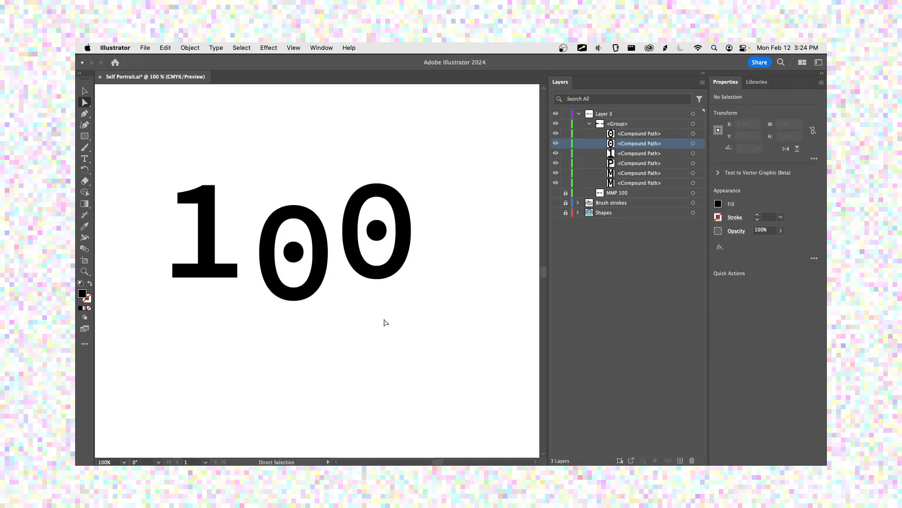
key(super+minus)
scroll(329, 362, left, 5)
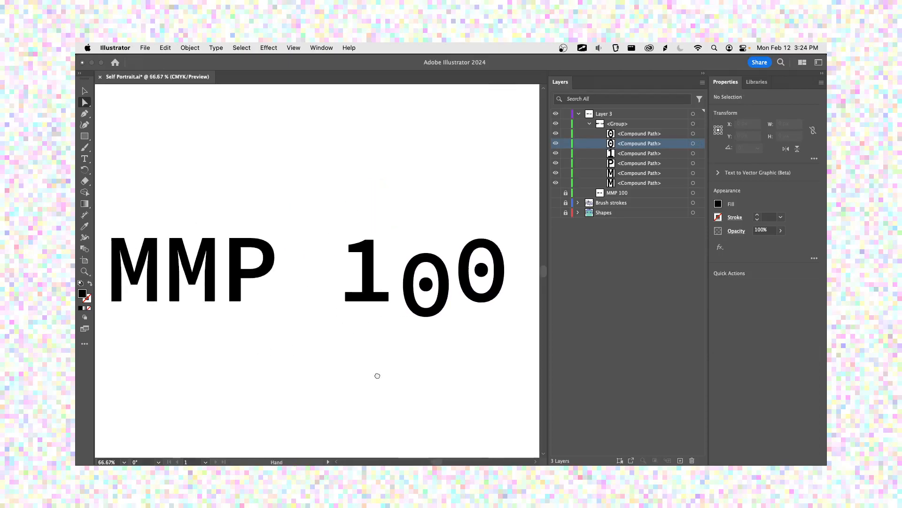
key(super+minus)
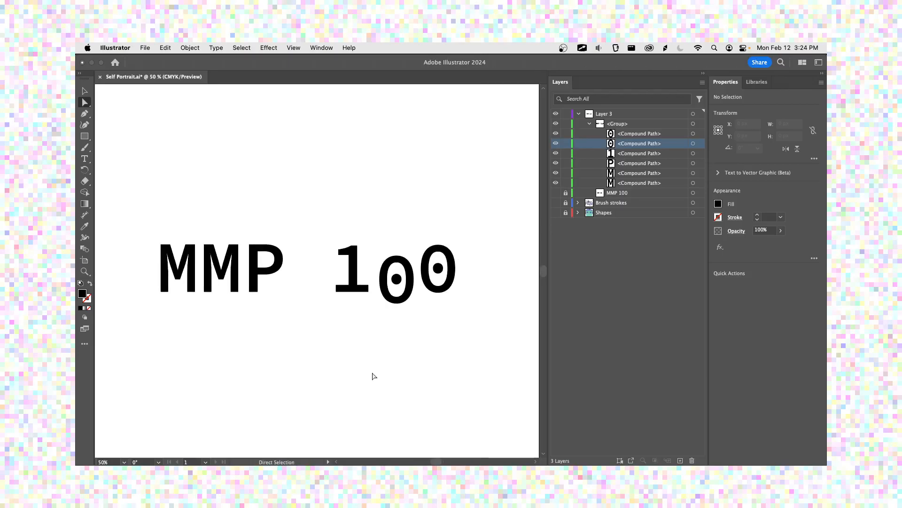
key(super+minus)
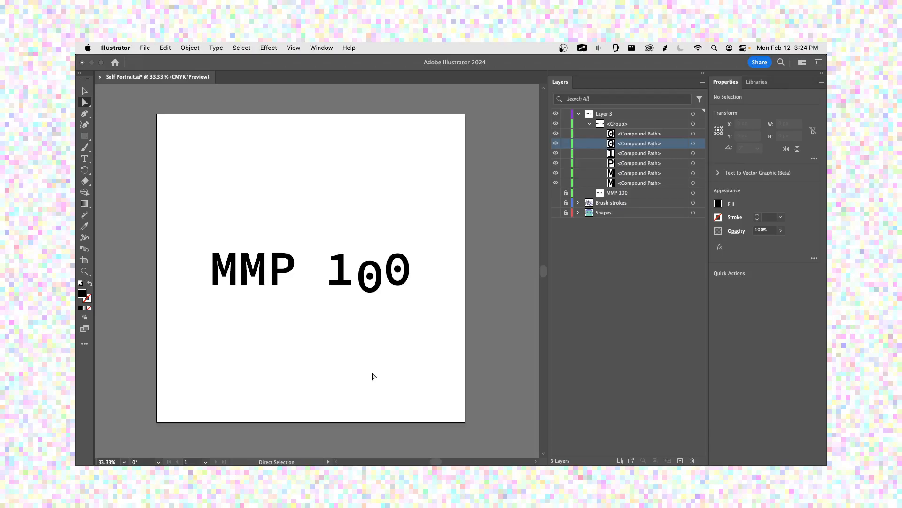
key(super+equal)
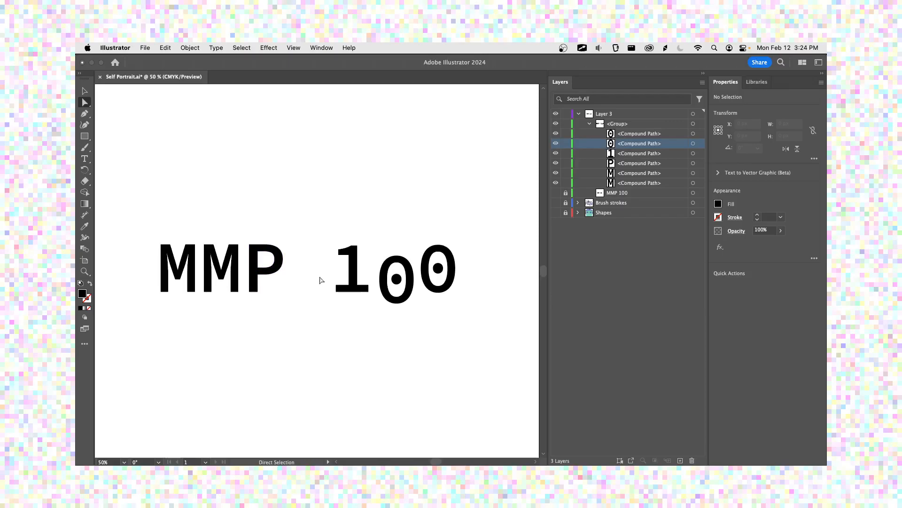
Collapse the outlined lettering's group in Layer 3 and select all of its MMP 100 characters
click(590, 124)
drag(470, 219, 162, 314)
key(super+equal)
key(v)
Switch to TextEdit, highlight the gradients topic in the list, and return to Illustrator
key(super+Tab)
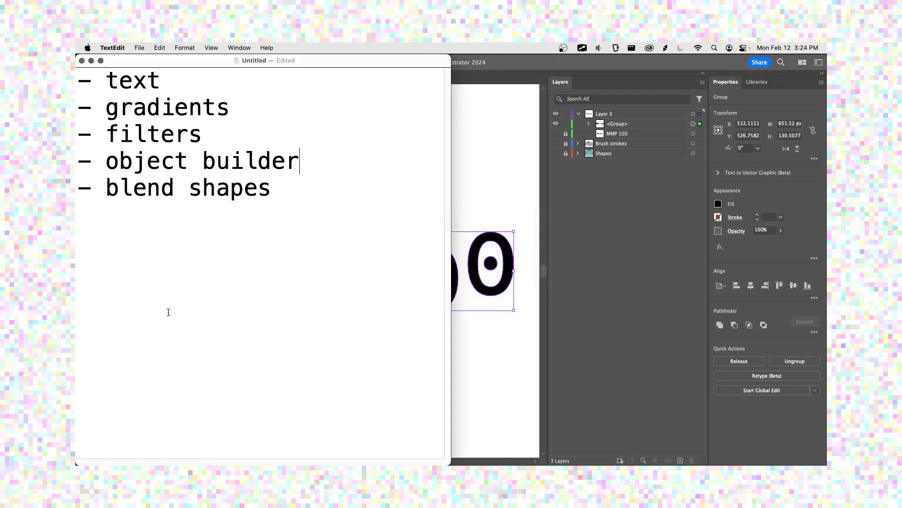
drag(107, 109, 216, 110)
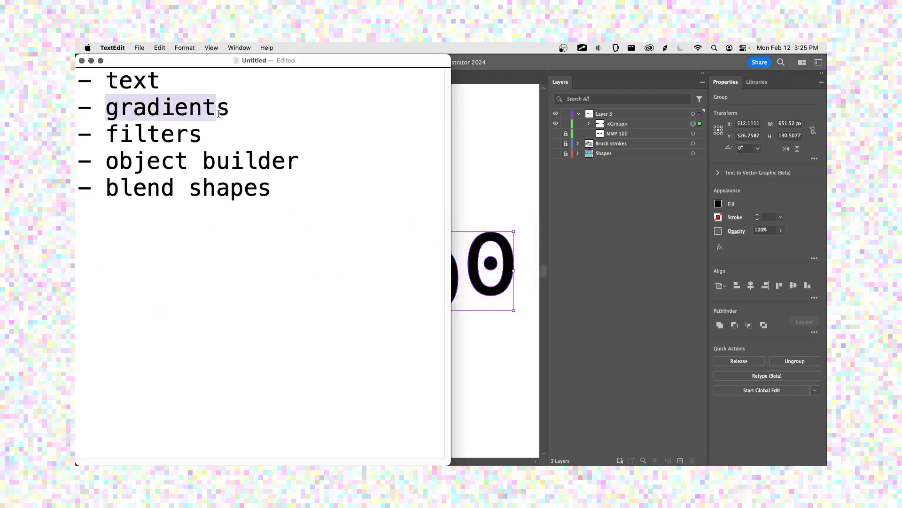
key(super+Tab)
Activate the Gradient tool and open the gradient settings, placing them above the outlined 100
key(a)
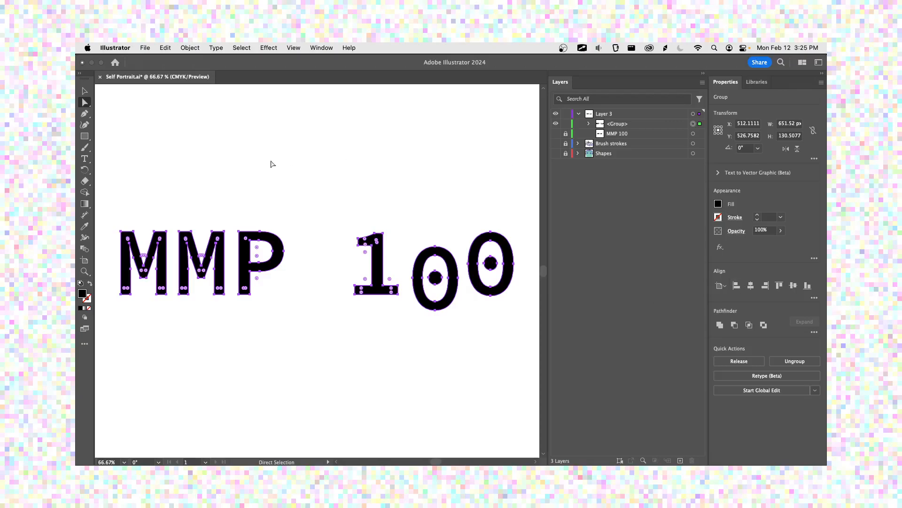
key(super+equal)
scroll(337, 182, right, 5)
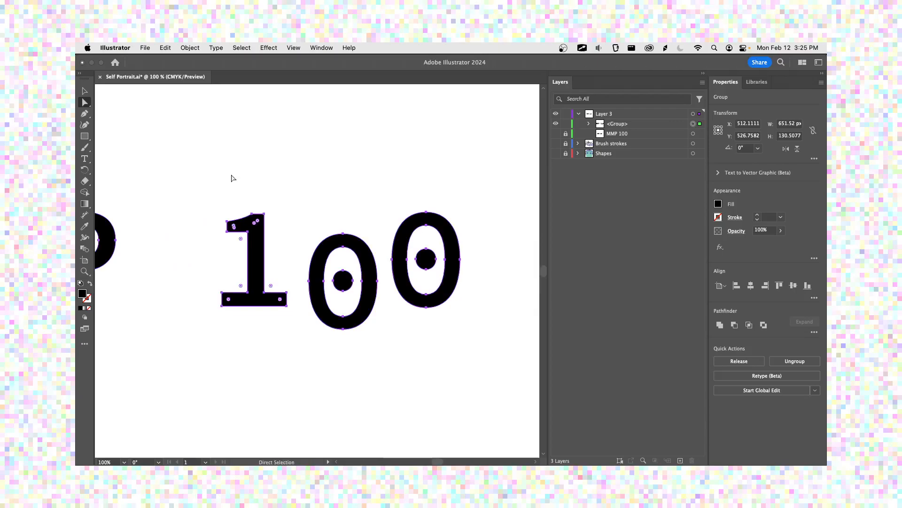
click(85, 204)
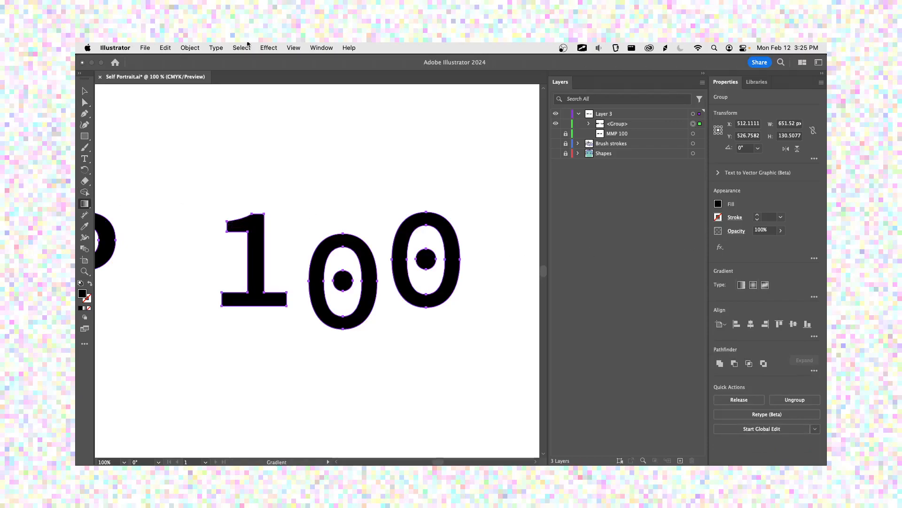
click(313, 48)
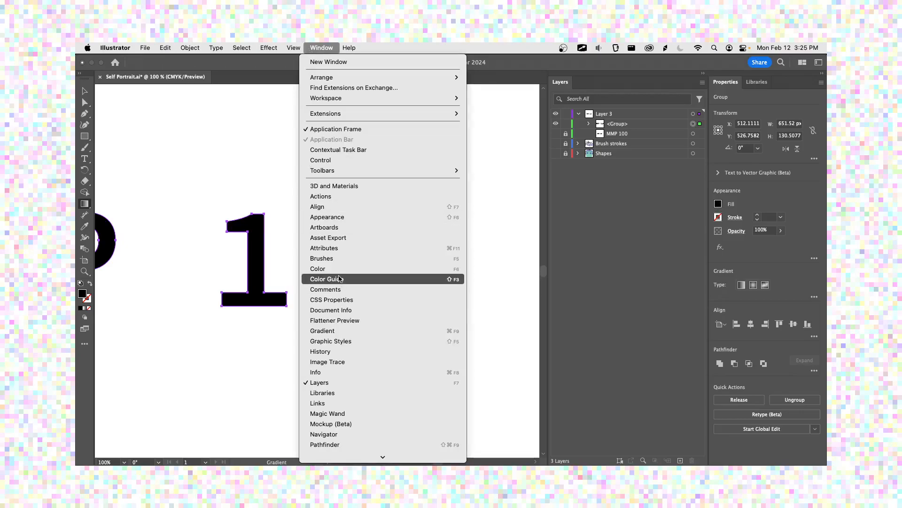
click(348, 331)
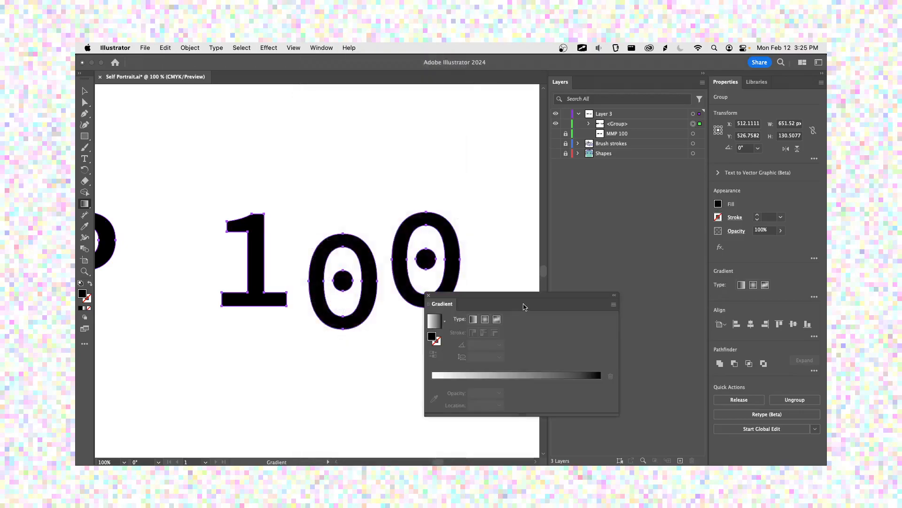
drag(445, 303, 195, 122)
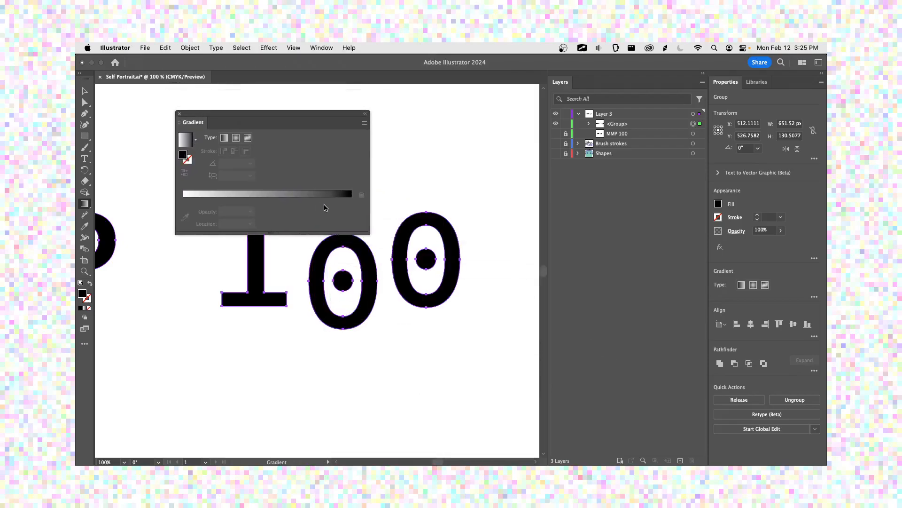
drag(253, 120, 409, 166)
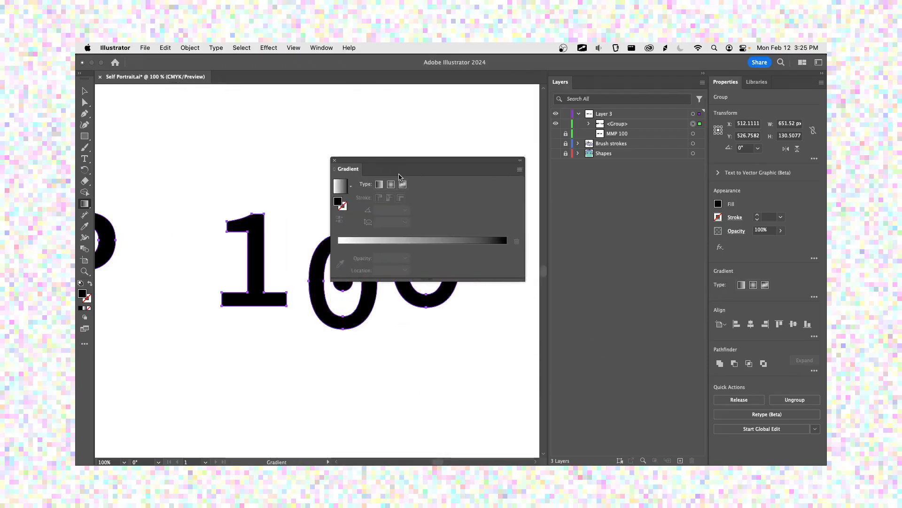
Apply the white-to-black linear gradient to the outlined lettering, and undo it
click(341, 189)
drag(383, 161, 453, 116)
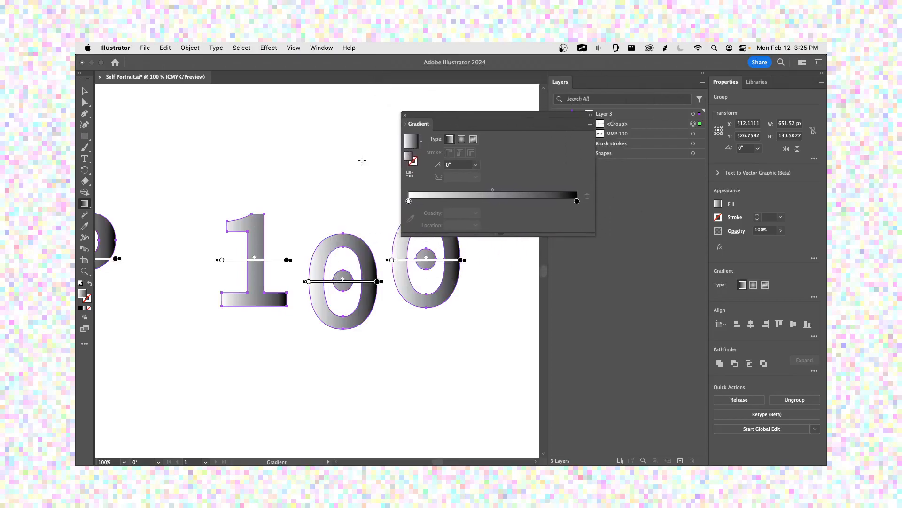
mouse_move(260, 229)
mouse_down()
mouse_move(379, 232)
mouse_move(193, 224)
mouse_up()
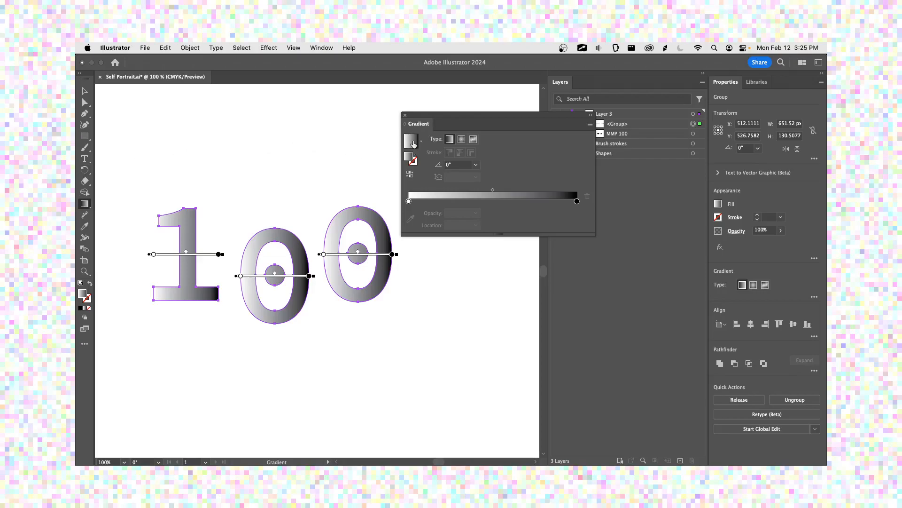
key(super+z)
key(super+minus)
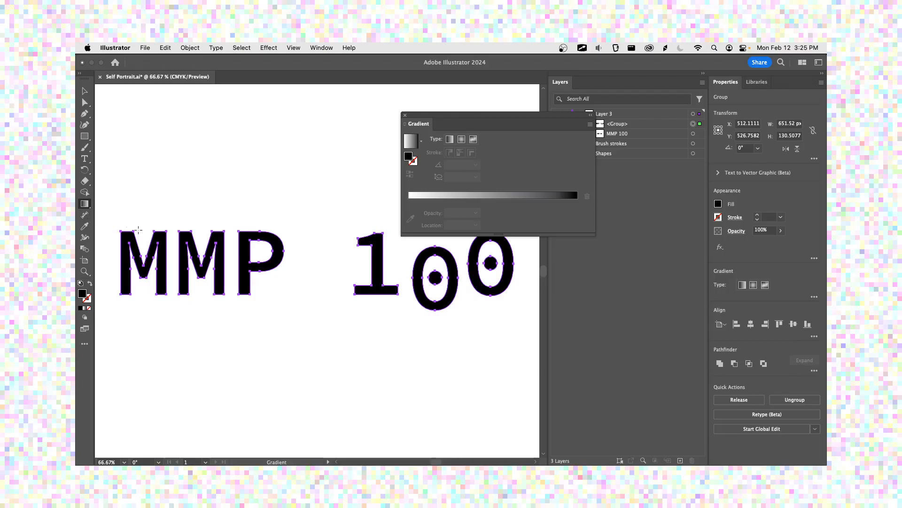
Try applying a gradient to the outlined letters M with the Gradient tool, undoing each attempt
key(v)
click(157, 184)
click(152, 244)
key(g)
click(187, 240)
key(super+z)
click(163, 235)
key(super+z)
Fill the outlined group with the white-to-black gradient, trying the radial type and returning to linear
click(405, 144)
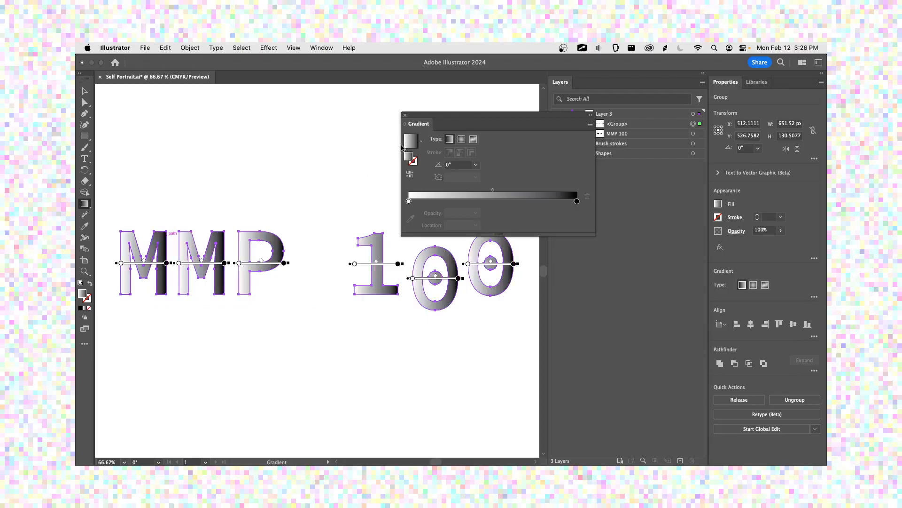
drag(451, 121, 290, 105)
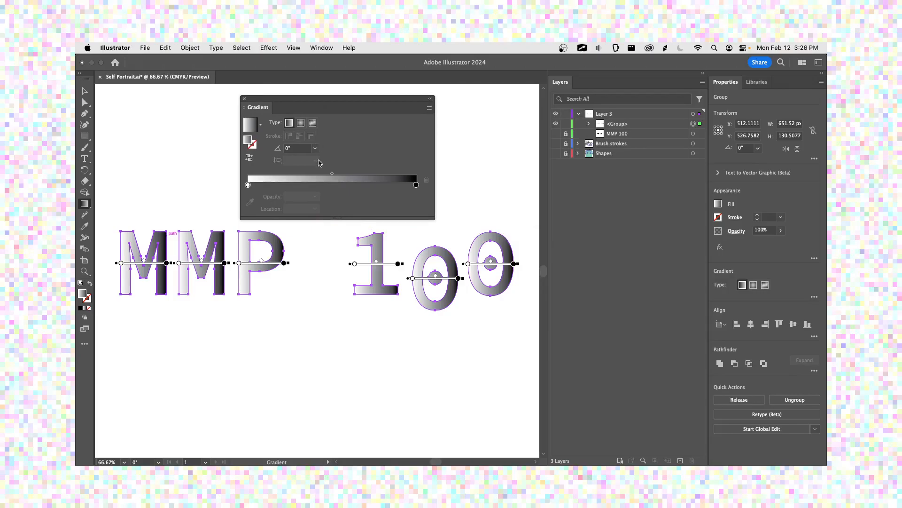
click(301, 123)
click(290, 123)
Try gradient angles of 135° and 60° on the lettering, and try shortening the P's gradient at its black end
click(315, 148)
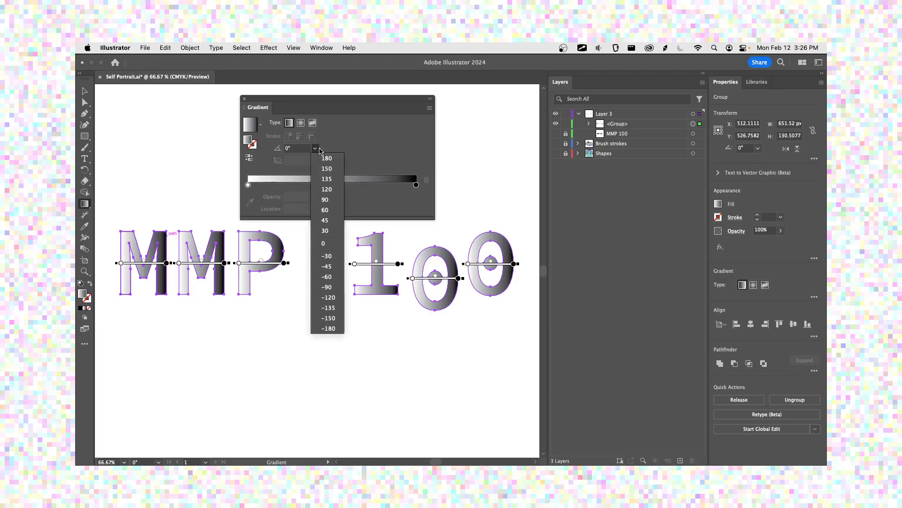
click(329, 178)
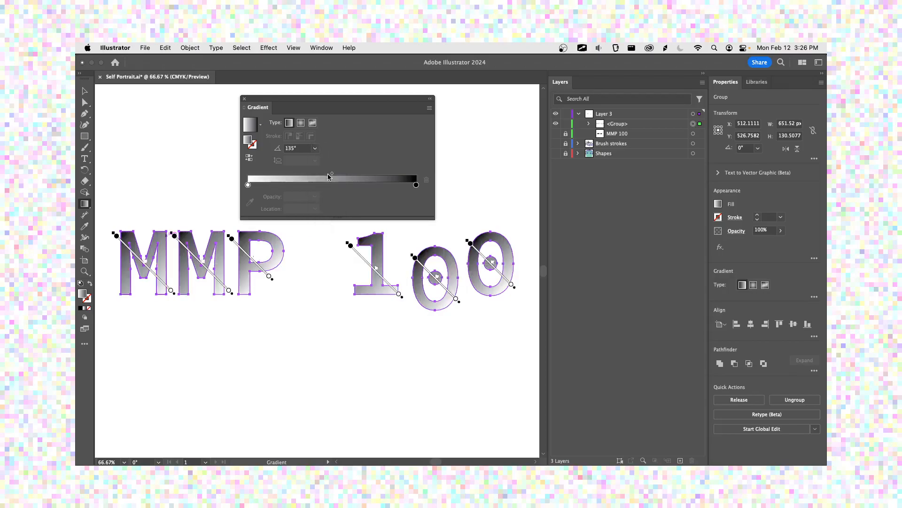
click(315, 148)
click(323, 213)
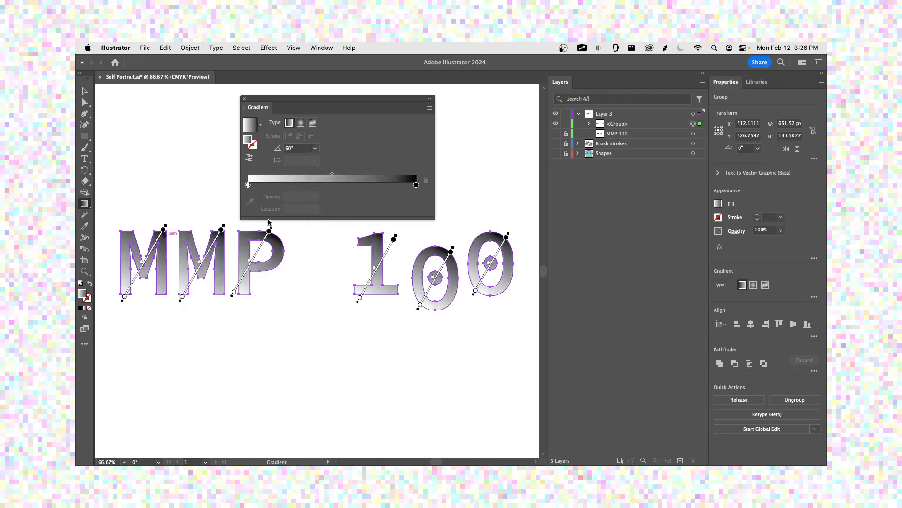
mouse_move(270, 230)
mouse_down()
mouse_move(241, 278)
mouse_move(269, 231)
mouse_move(264, 240)
mouse_up()
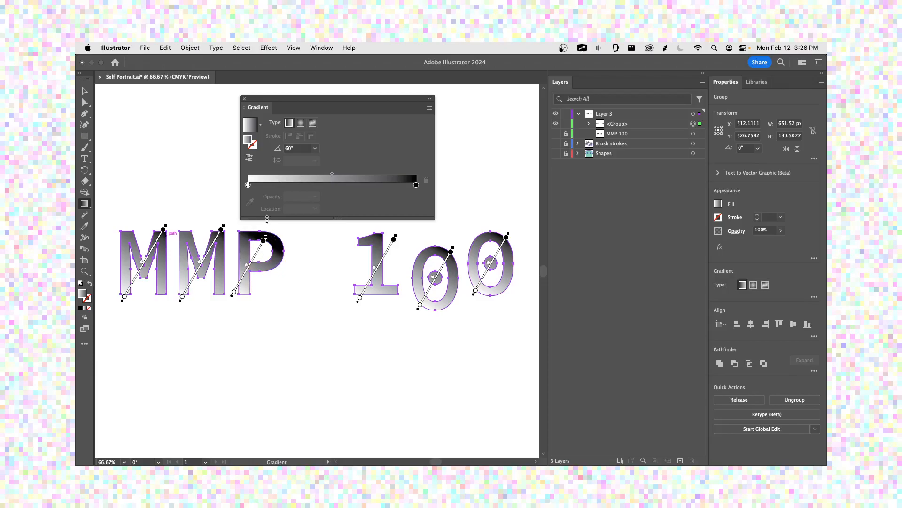
key(super+z)
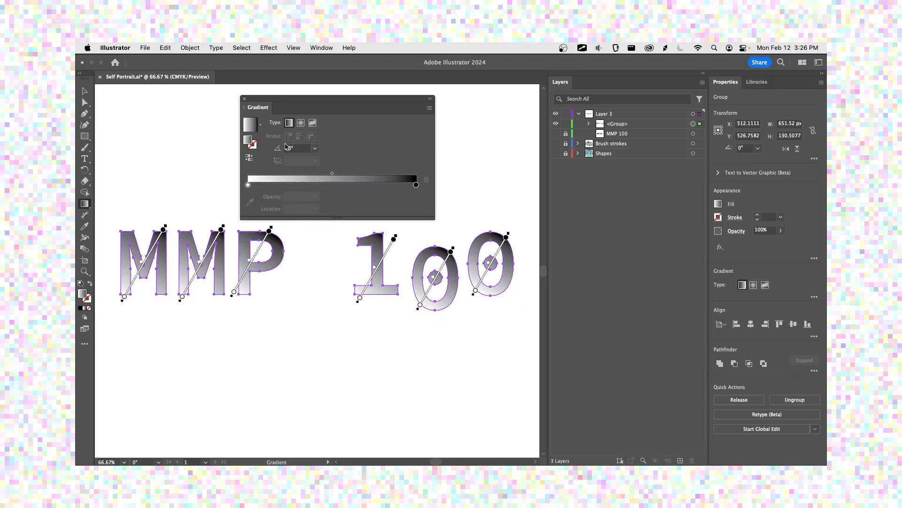
Preview the radial and freeform gradient types on the lettering, and set a linear gradient at -45°
click(301, 123)
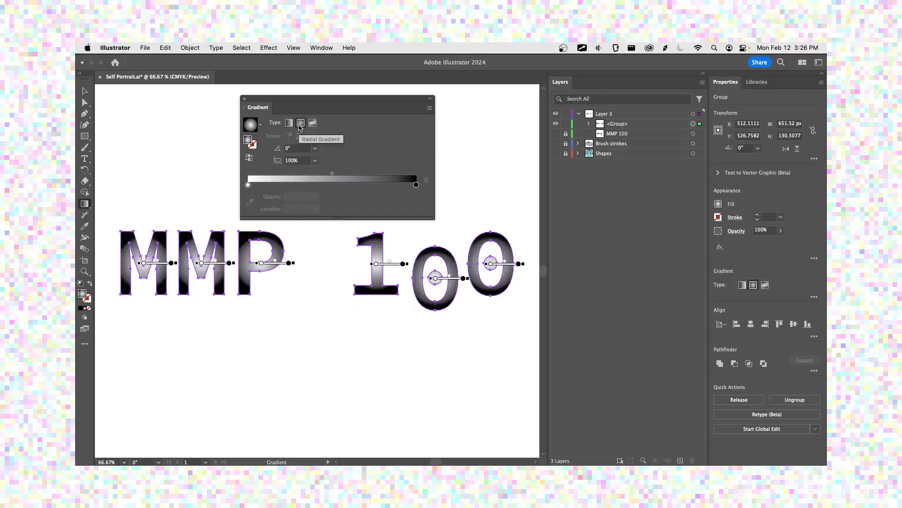
click(313, 123)
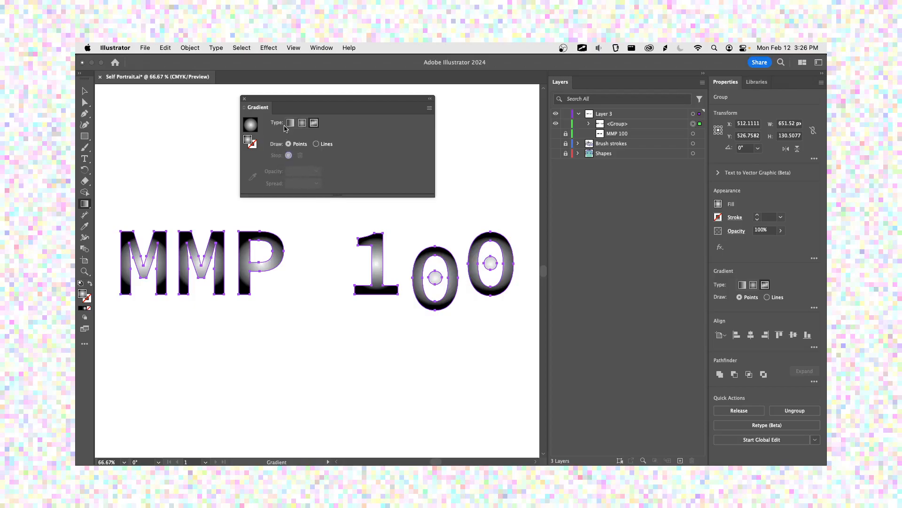
click(290, 123)
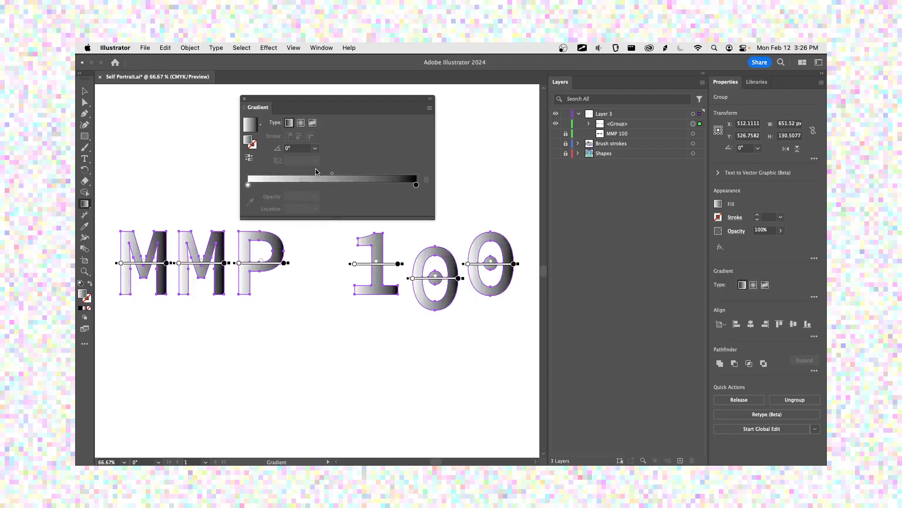
click(315, 147)
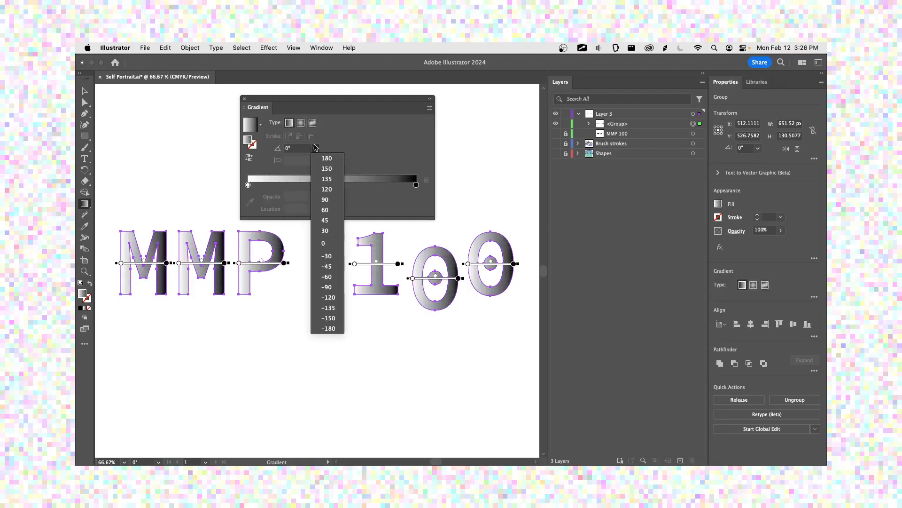
click(326, 265)
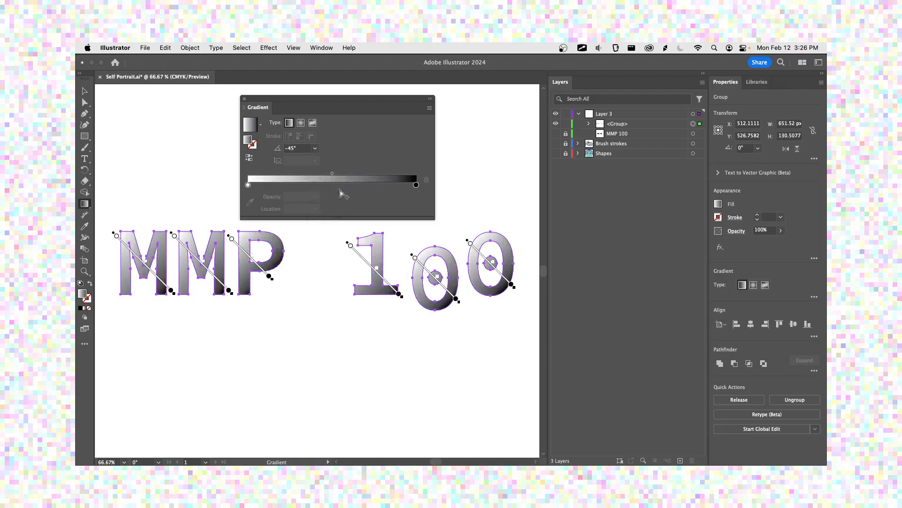
Move the gradient's black stop to near the middle of the ramp and the white stop to about 12%
drag(412, 185, 329, 185)
key(super+z)
drag(248, 185, 269, 187)
key(super+equal)
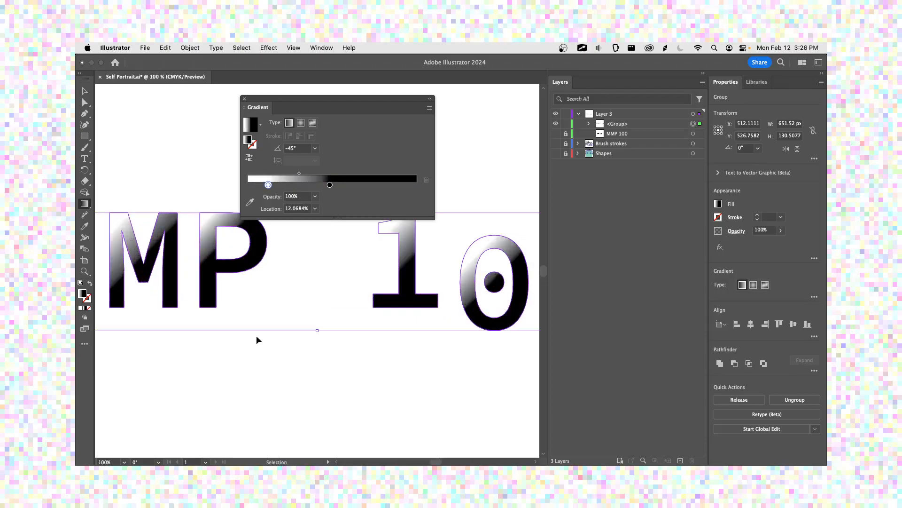
key(super+equal)
drag(256, 336, 335, 382)
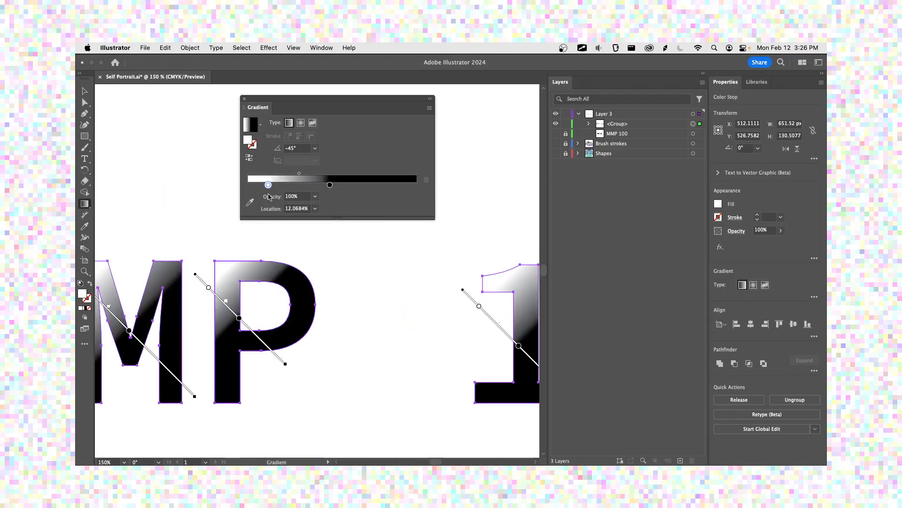
drag(265, 186, 298, 178)
key(super+z)
Try changing the gradient's black stop to the blue 008DD2
click(331, 185)
double_click(330, 184)
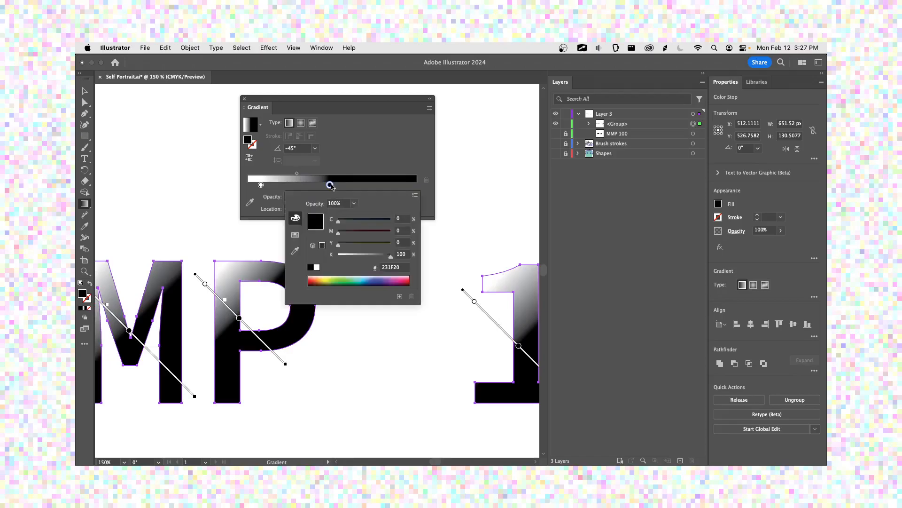
click(376, 285)
drag(370, 234, 352, 233)
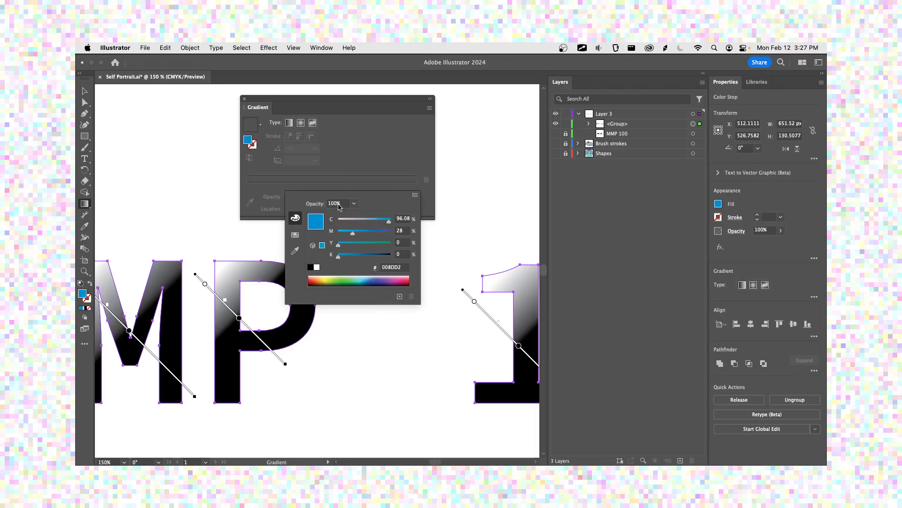
key(Escape)
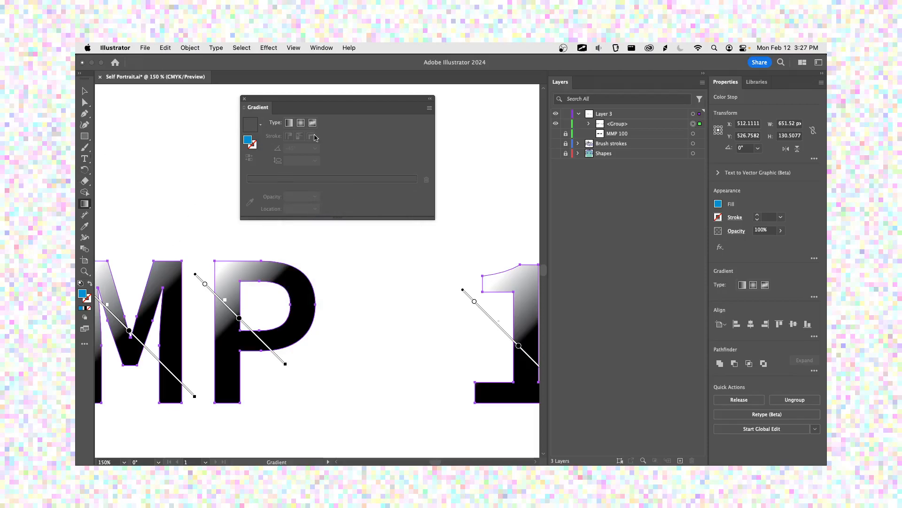
Save the document and undo the stray gradient change made on the P
key(super+s)
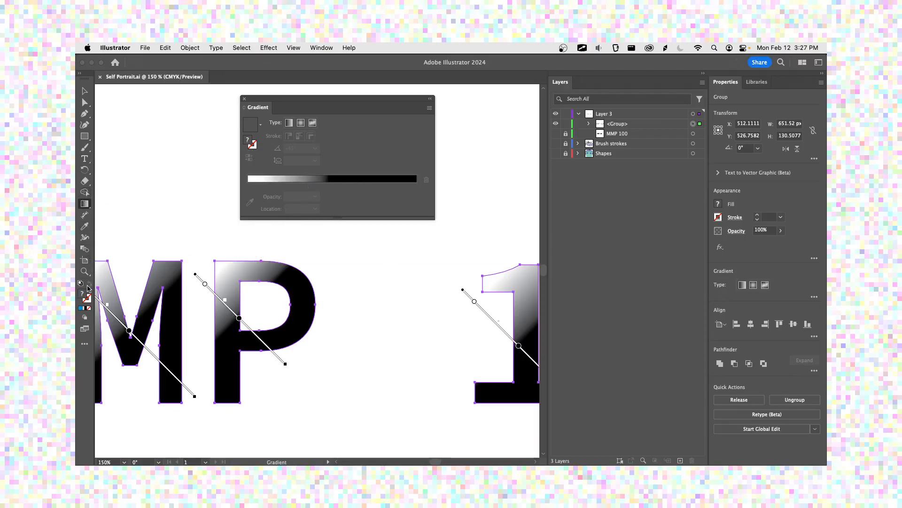
click(266, 256)
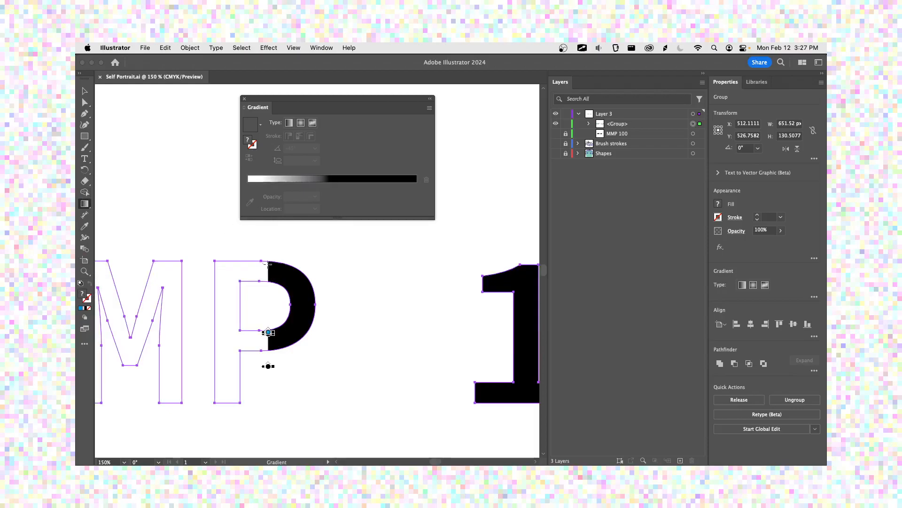
key(super+z)
key(super+s)
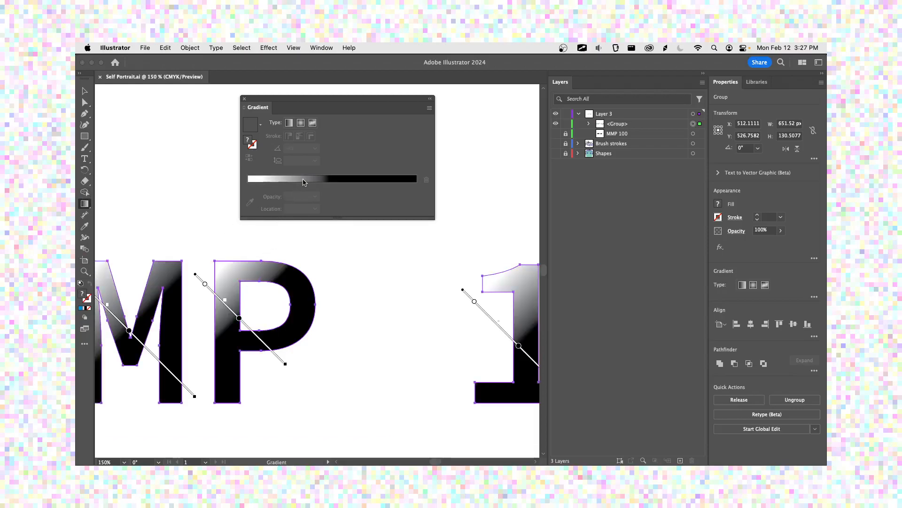
Apply the White, Black gradient preset, move its white stop to about 18%, and add a black stop at about 55%
click(266, 126)
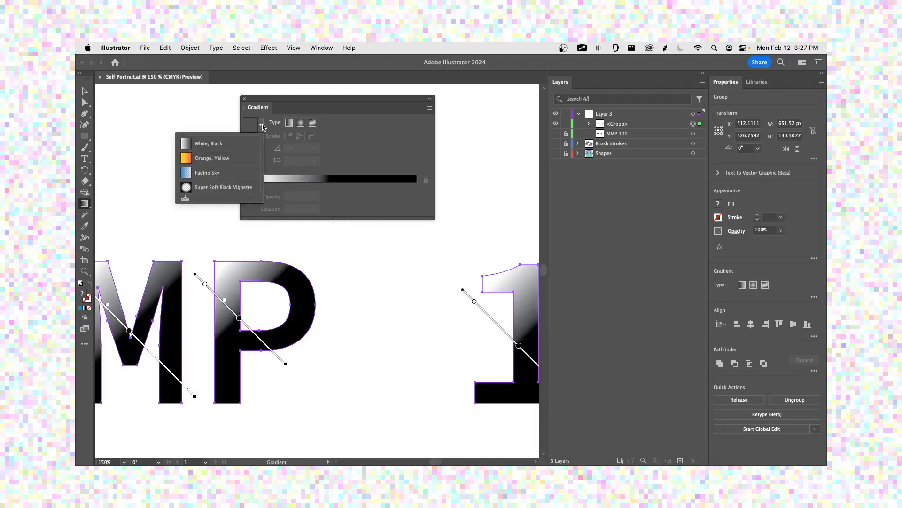
click(219, 144)
drag(248, 185, 279, 184)
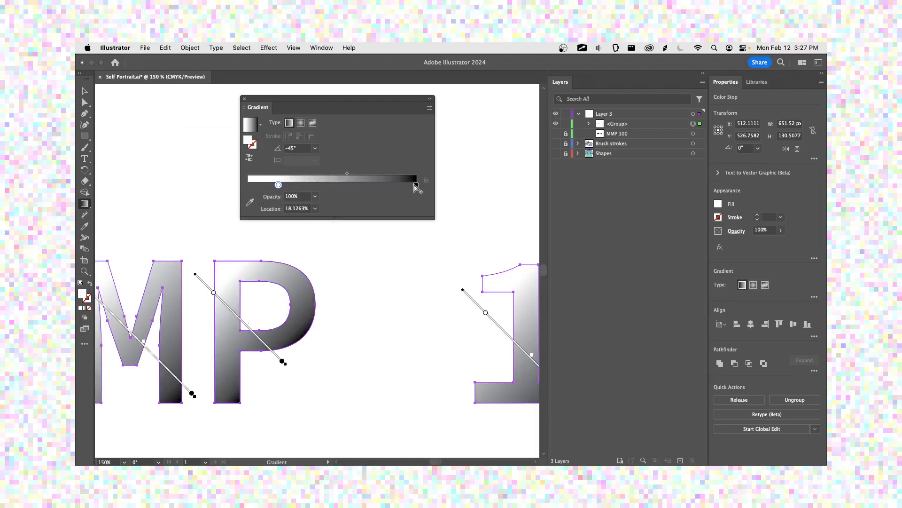
drag(416, 184, 339, 184)
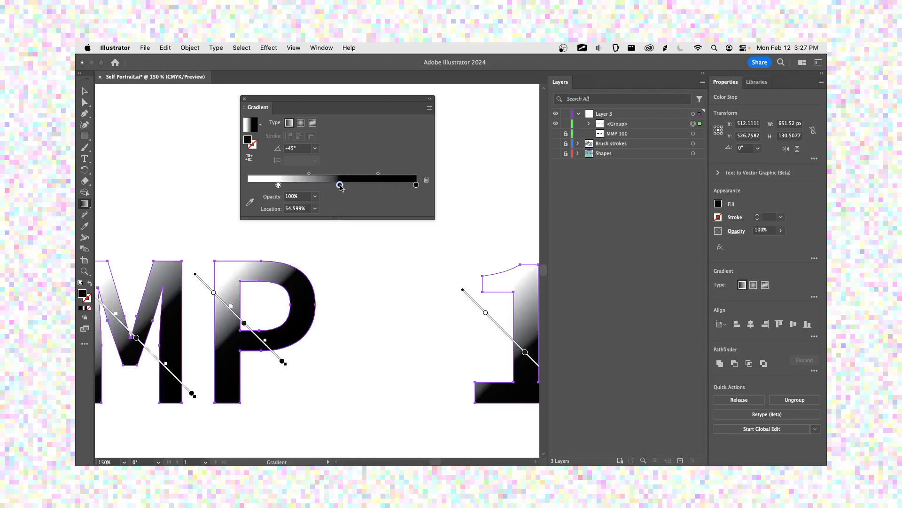
Try moving the gradient's end black stop to just before the middle and recoloring it green, then blue, and undo the changes
key(super+z)
drag(416, 185, 328, 187)
double_click(328, 185)
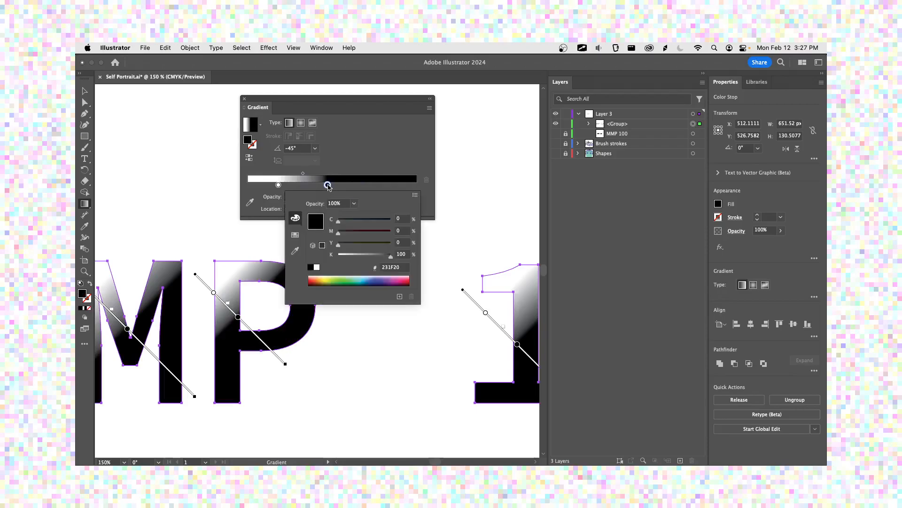
click(345, 278)
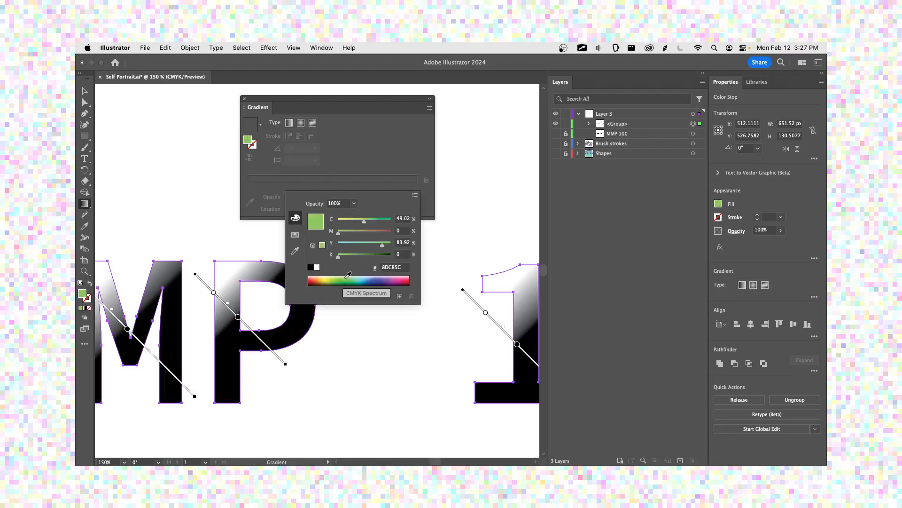
drag(344, 277, 374, 282)
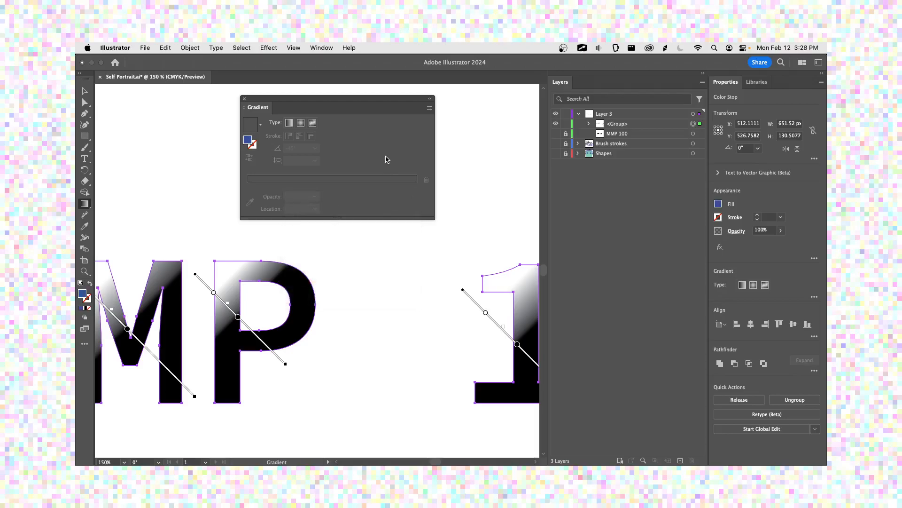
key(super+z)
key(super+z)
key(super+z)
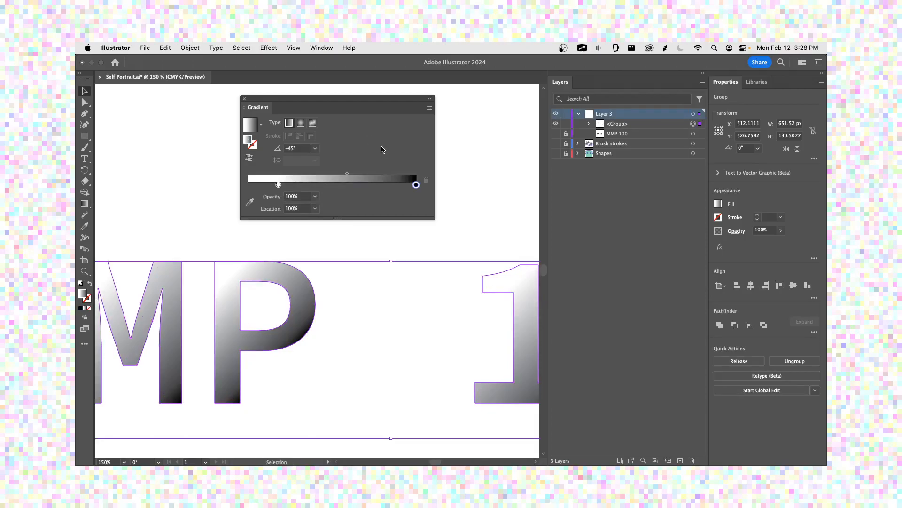
Move the gradient's black stop to about 75.6% and recolor it a medium blue from the color spectrum
drag(416, 186, 375, 186)
double_click(375, 184)
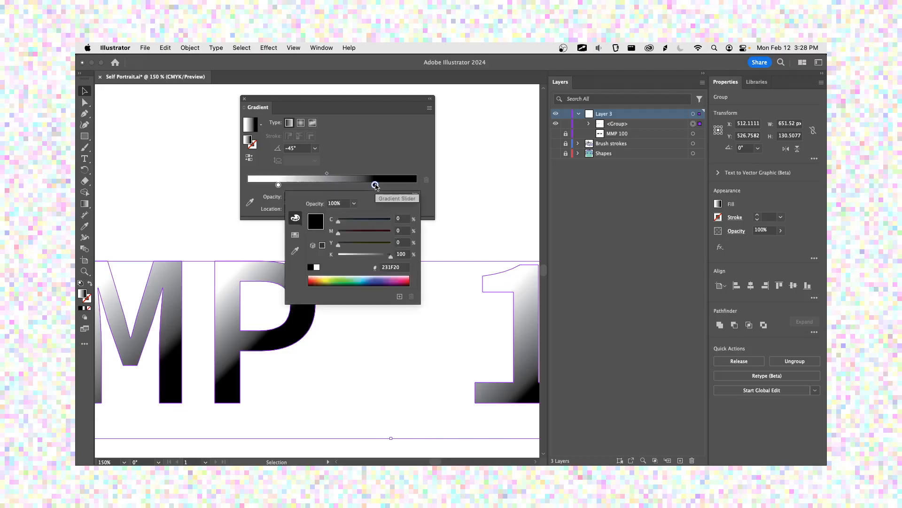
click(348, 281)
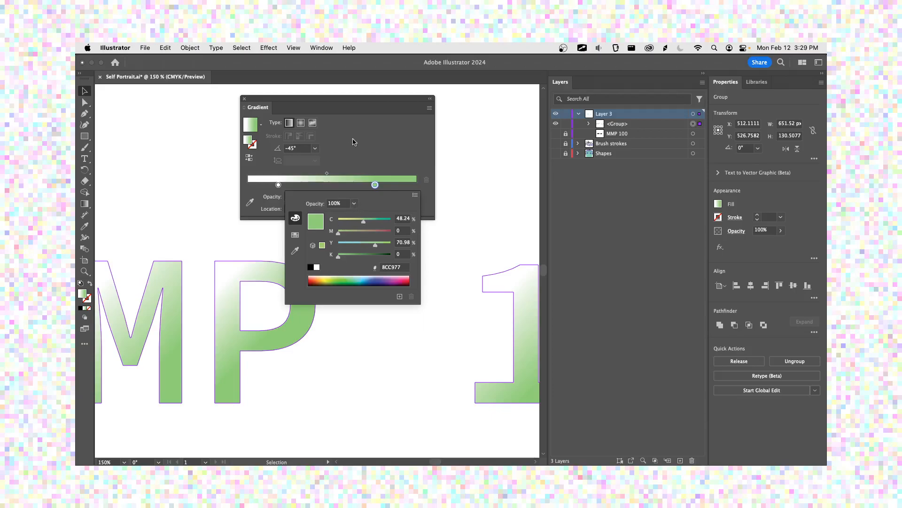
click(371, 280)
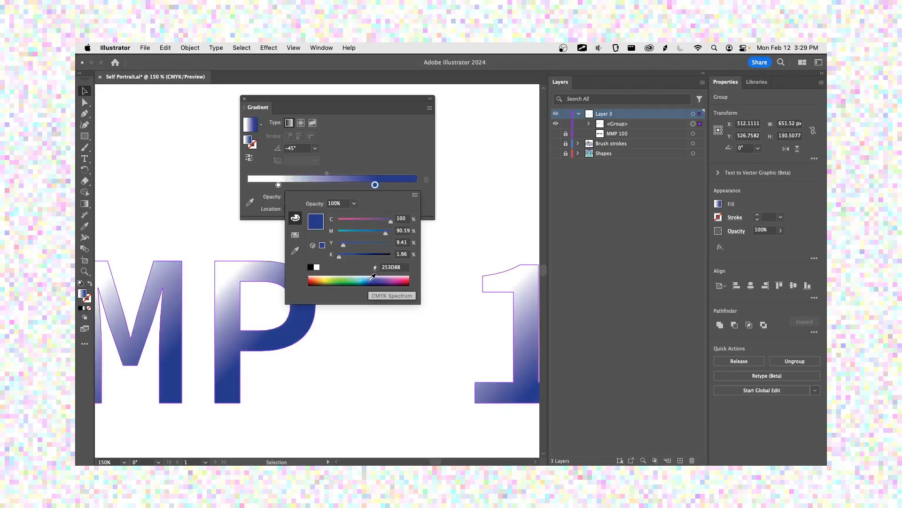
click(370, 278)
click(372, 148)
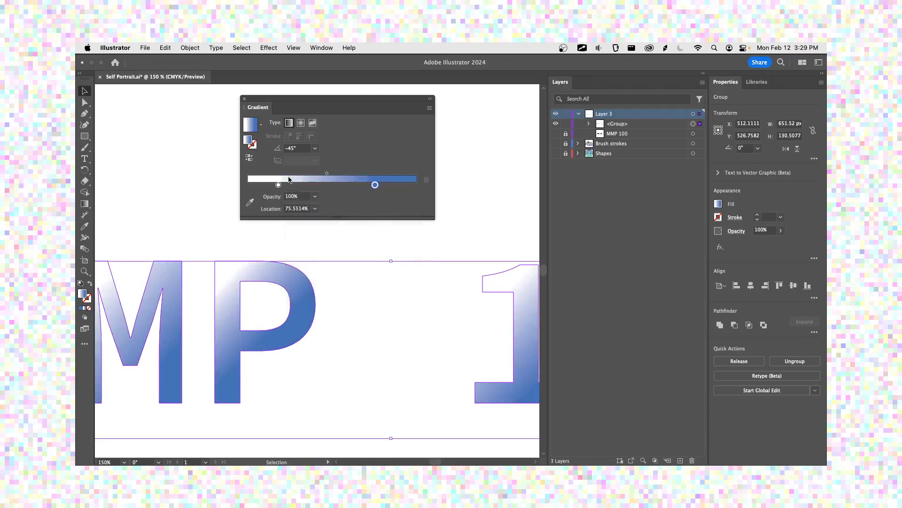
Recolor the gradient's white stop to a teal green with cyan 53.33%, magenta 0%, yellow 36.86% and black 0%
double_click(278, 184)
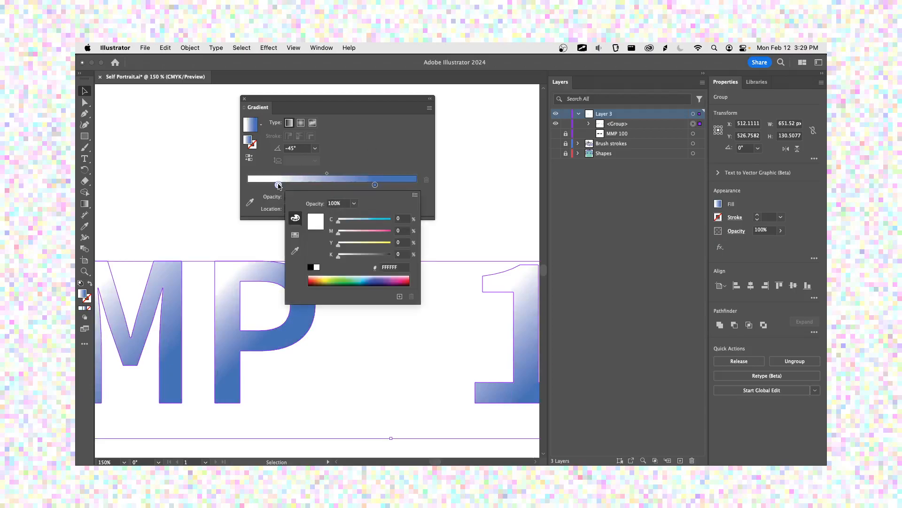
click(348, 276)
click(358, 277)
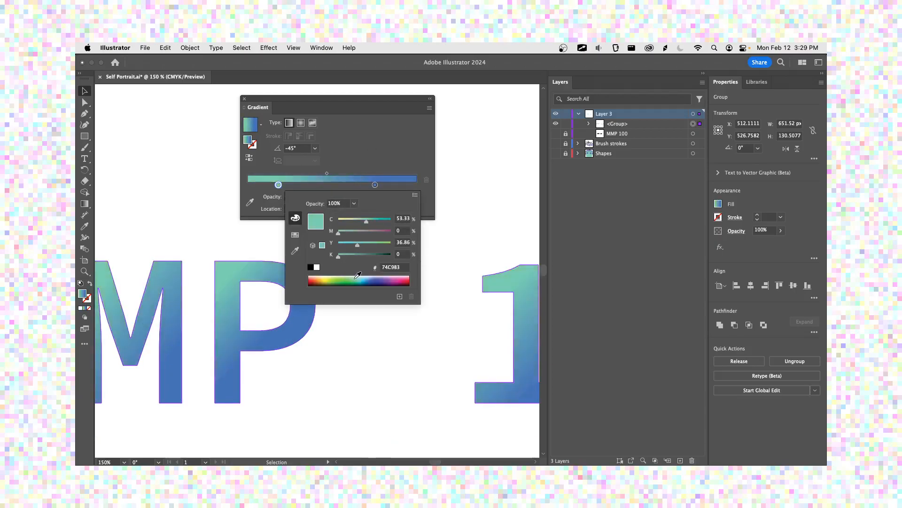
click(366, 132)
Move the gradient's blue stop to 100% and the teal stop to slightly before the middle, and close the gradient settings
drag(279, 185, 309, 184)
drag(375, 185, 416, 185)
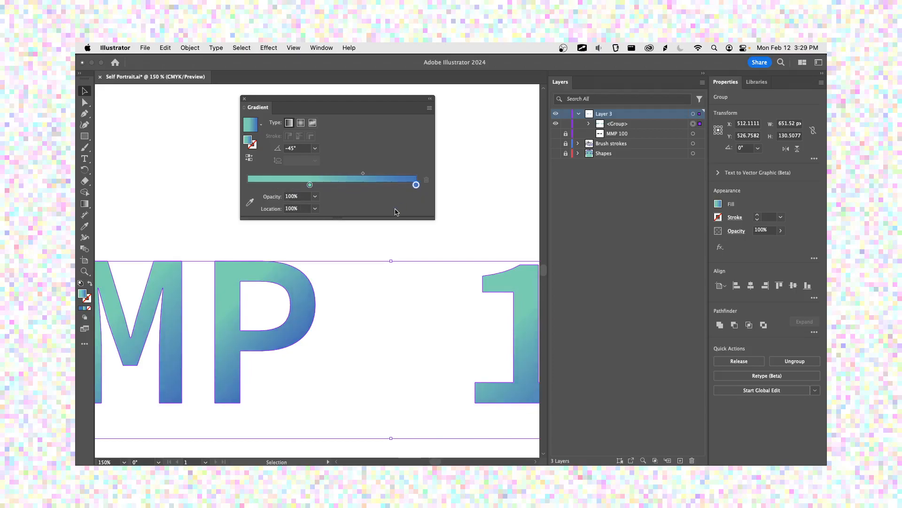
mouse_move(310, 185)
mouse_down()
mouse_move(290, 185)
mouse_move(314, 186)
mouse_up()
click(245, 99)
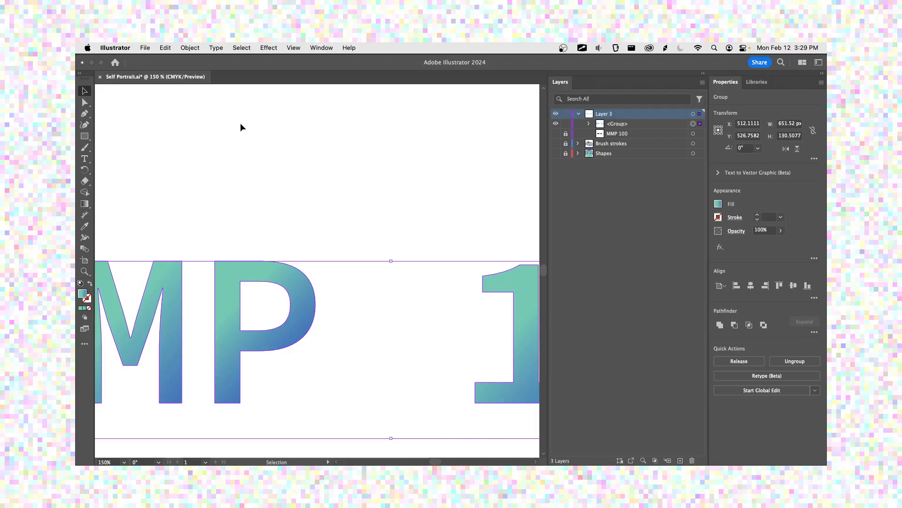
Try moving the gradient lettering up near the artboard's top edge, and undo the move
click(240, 123)
key(super+minus)
key(super+minus)
key(super+minus)
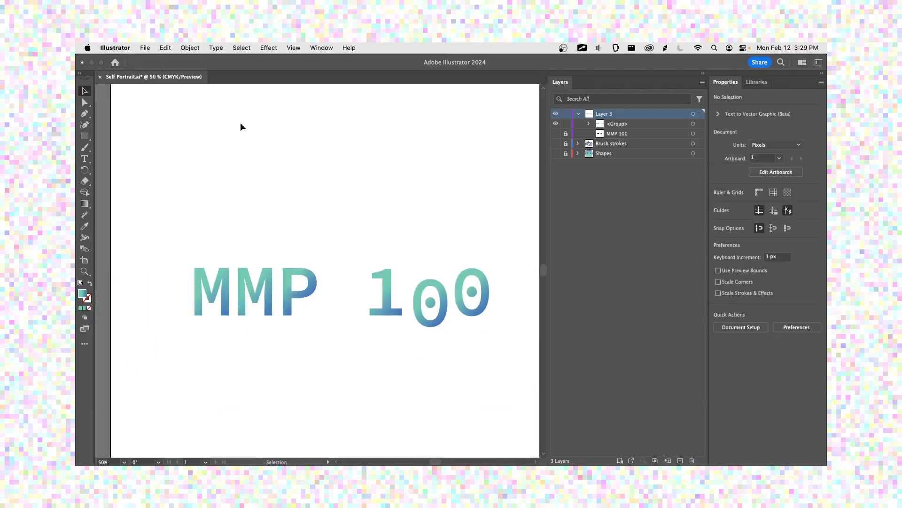
drag(303, 292, 265, 156)
key(super+minus)
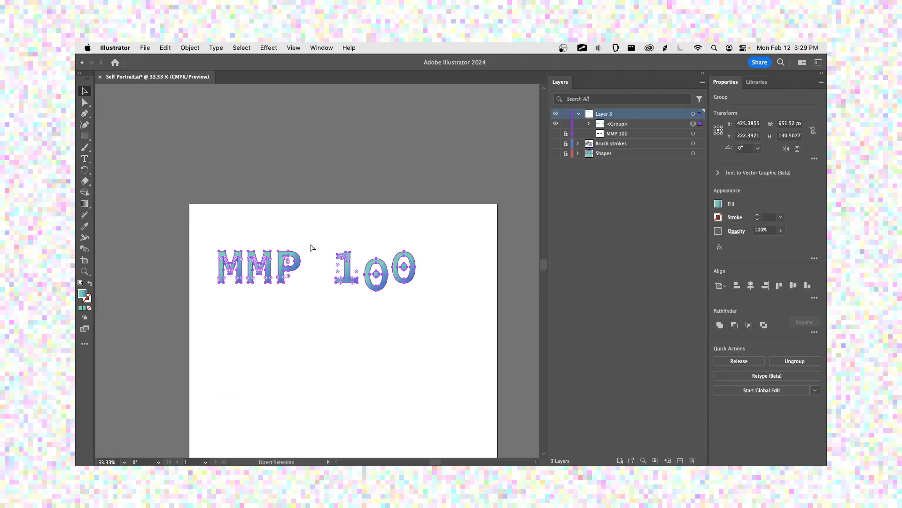
key(super+plus)
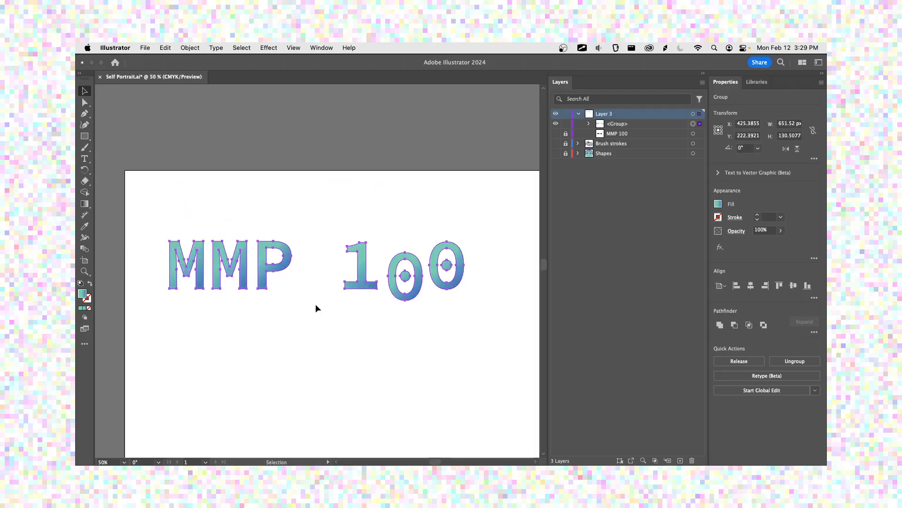
key(super+z)
key(super+z)
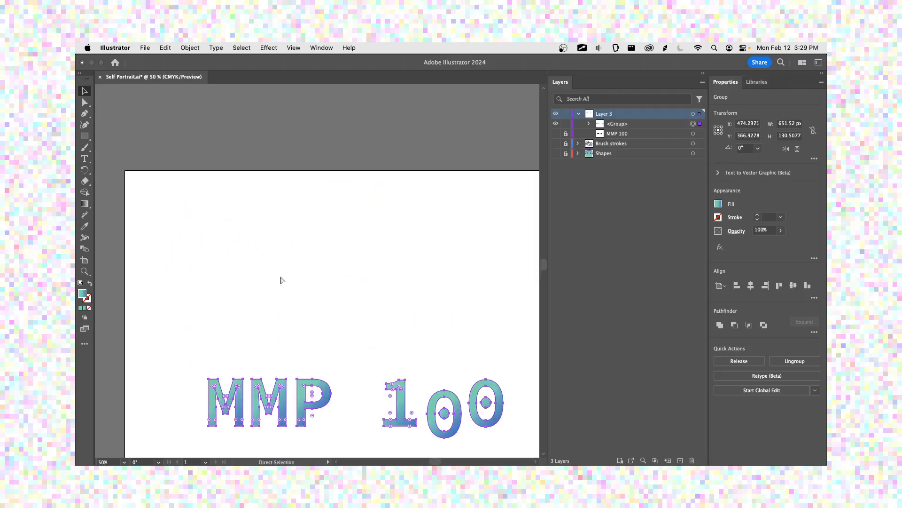
Save the document with the teal-to-blue gradient lettering
drag(338, 311, 297, 210)
key(super+minus)
key(v)
key(super+s)
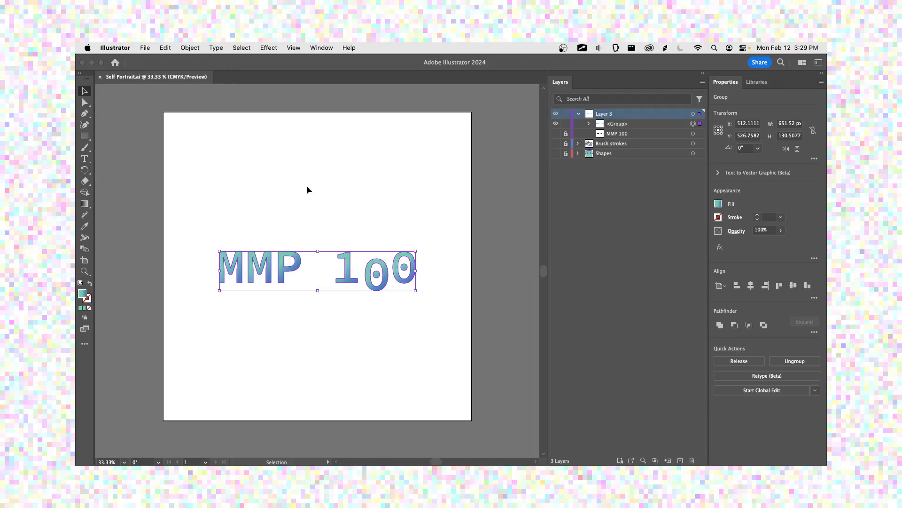
Collapse and lock Layer 3, rename it Text, and save the document
key(super+plus)
drag(298, 211, 312, 276)
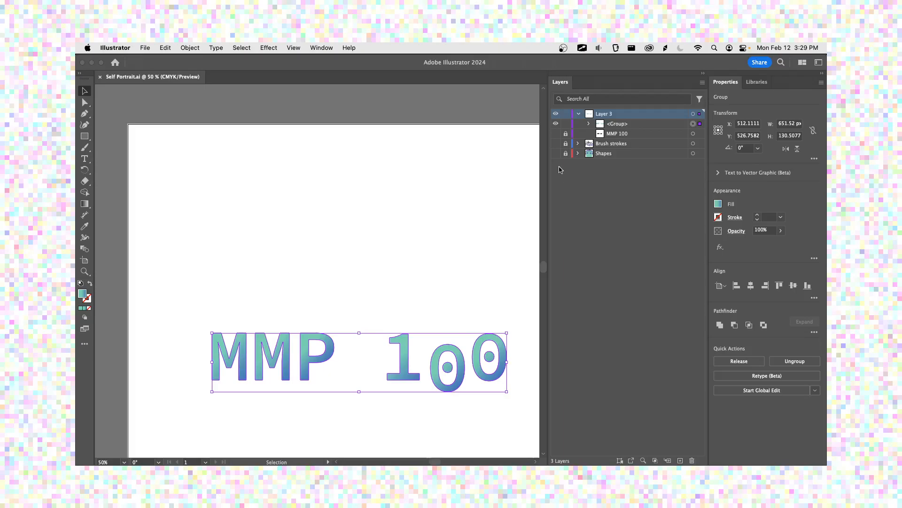
click(581, 119)
click(578, 113)
key(super+shift+a)
double_click(605, 113)
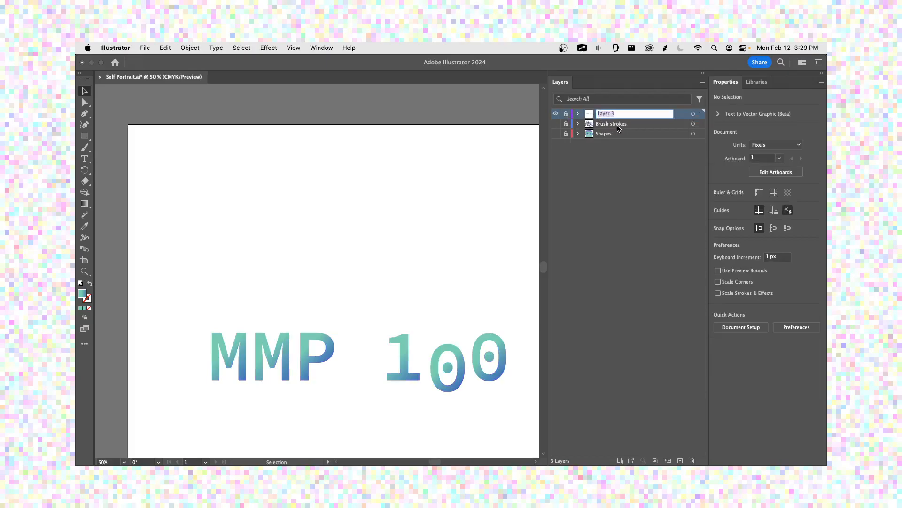
text(Text)
key(Return)
key(super+s)
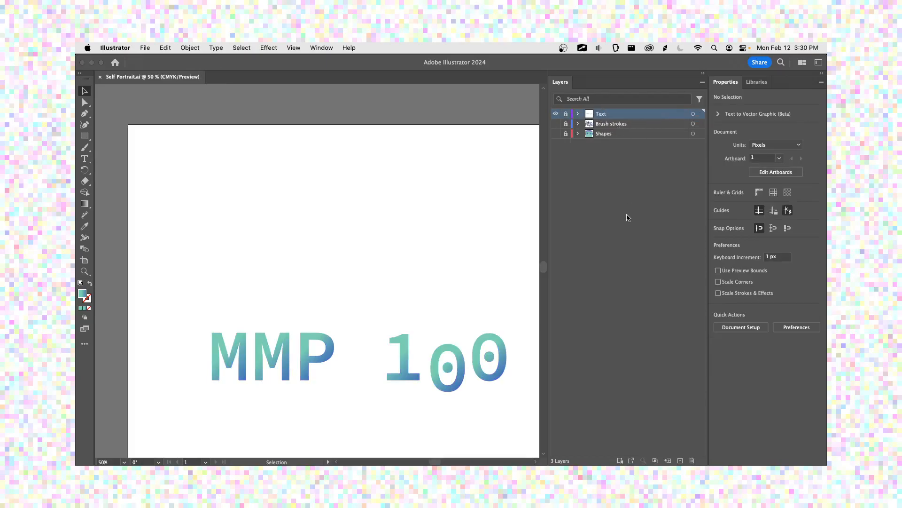
Create a new layer above the Text layer and name it Shapes
click(680, 460)
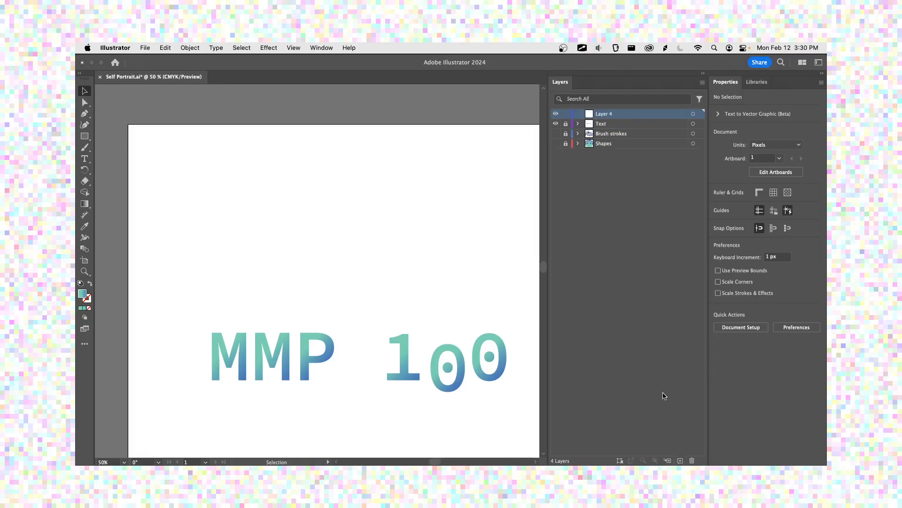
double_click(608, 114)
text(Shppe builkder)
key(Return)
double_click(627, 114)
click(642, 113)
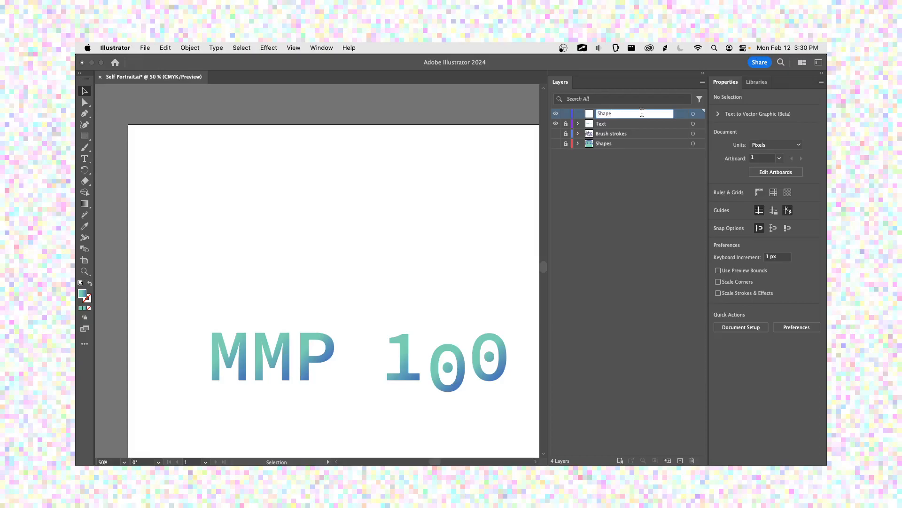
text(s)
key(Return)
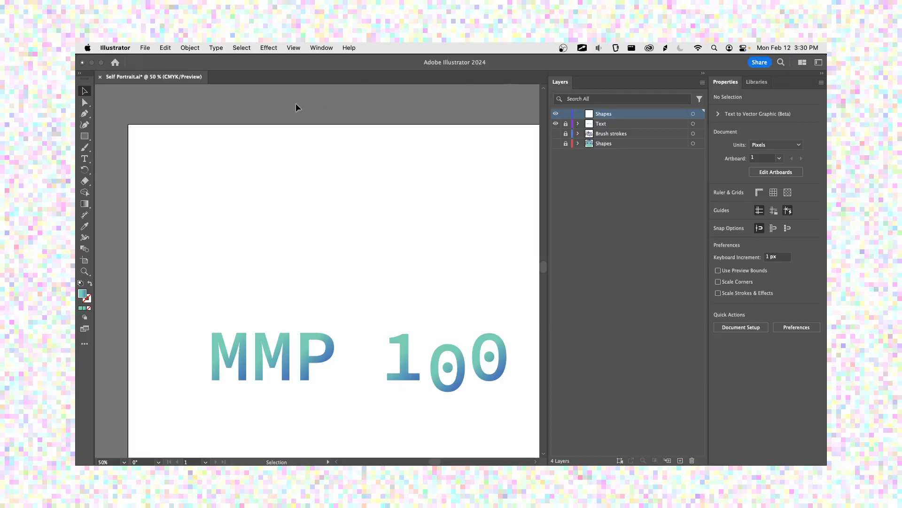
Draw a circle about 292 px wide with the Ellipse tool and place it on the artboard above the lettering's first letters
drag(88, 140, 118, 146)
drag(206, 174, 274, 242)
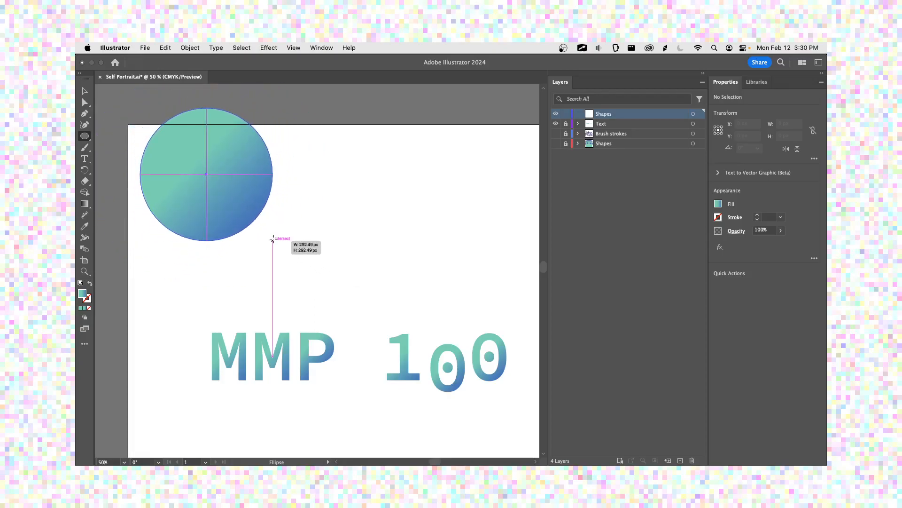
key(v)
drag(236, 186, 246, 215)
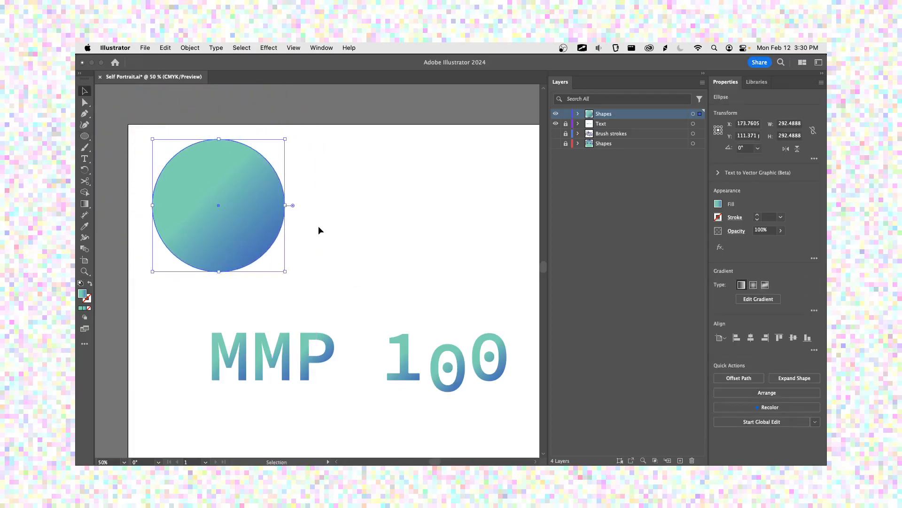
click(308, 226)
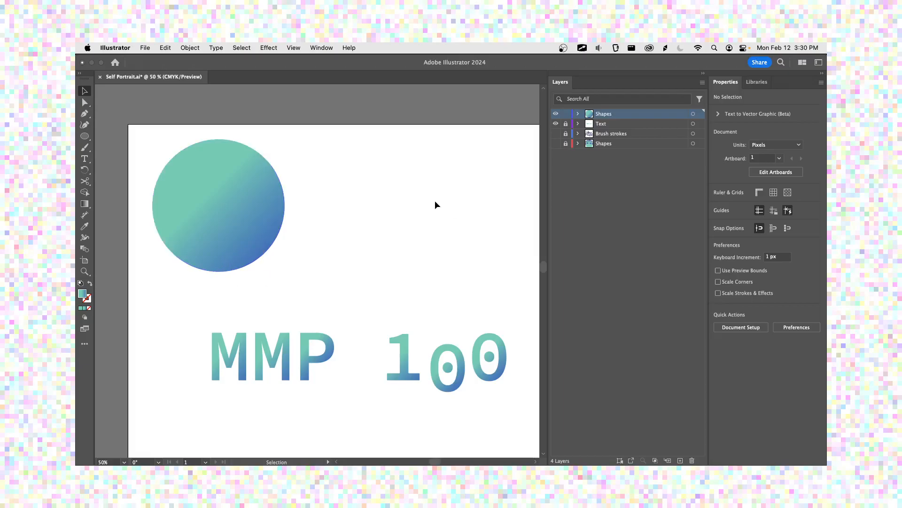
Check the circle's fill swatches and color mixer, and try sampling the "MMP 100" lettering with the Eyedropper
click(210, 205)
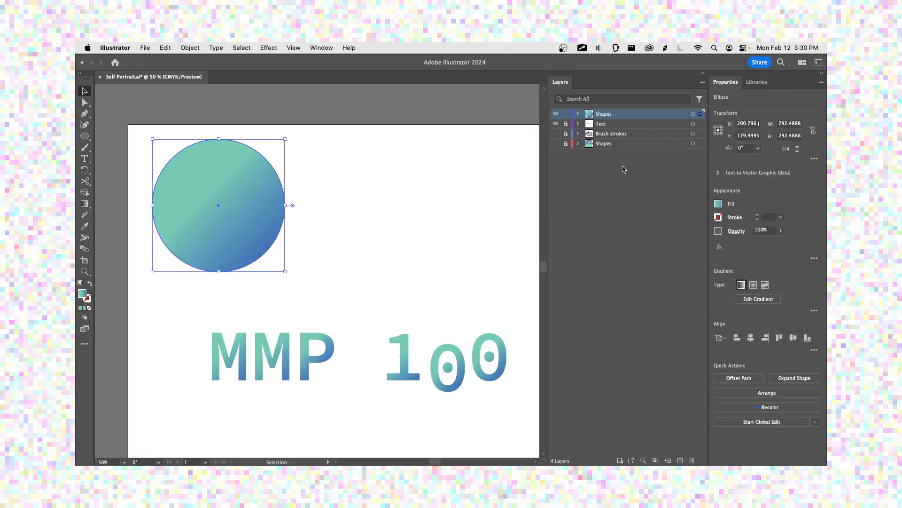
click(718, 205)
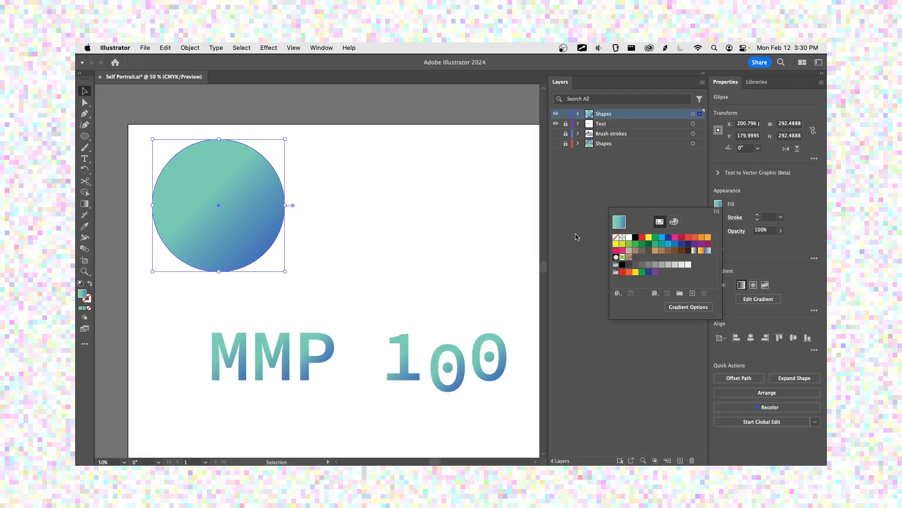
click(674, 222)
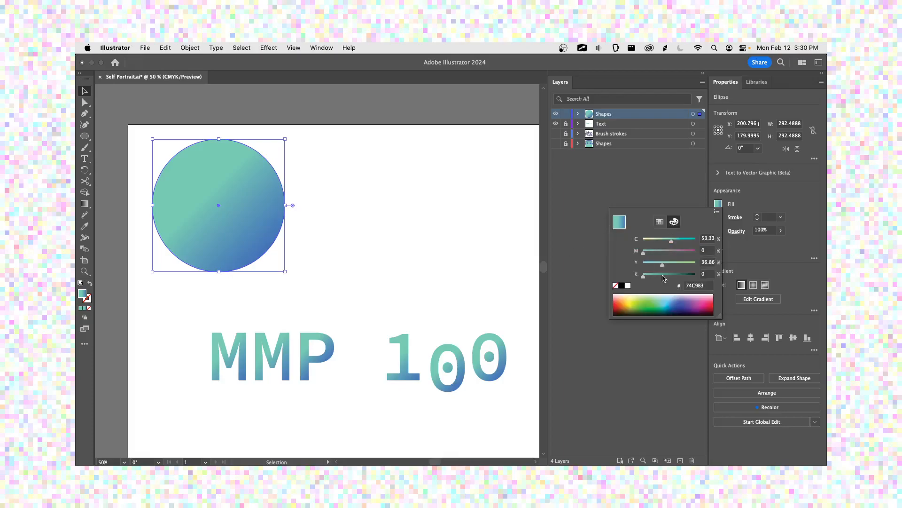
click(204, 291)
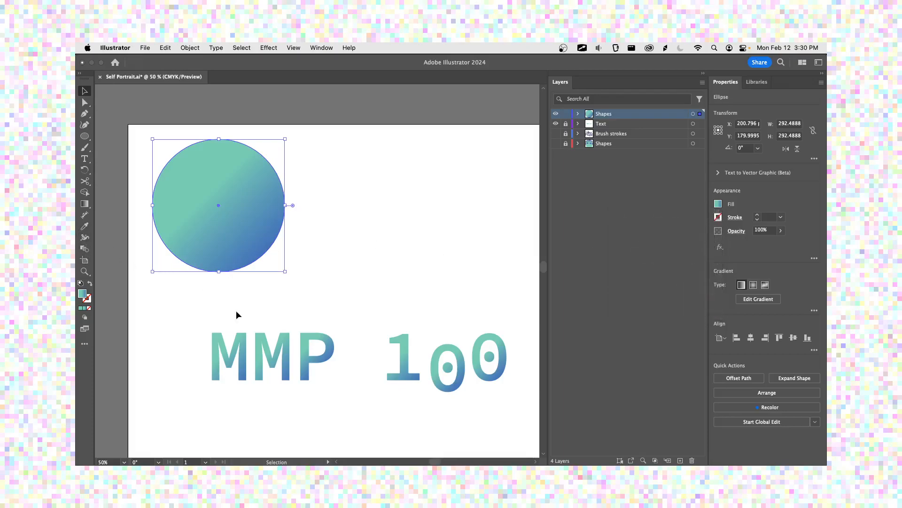
click(85, 226)
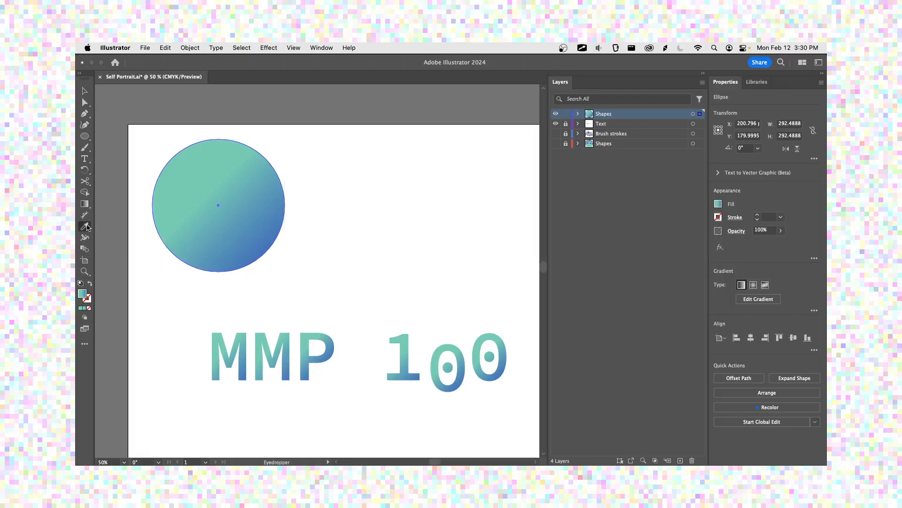
click(288, 364)
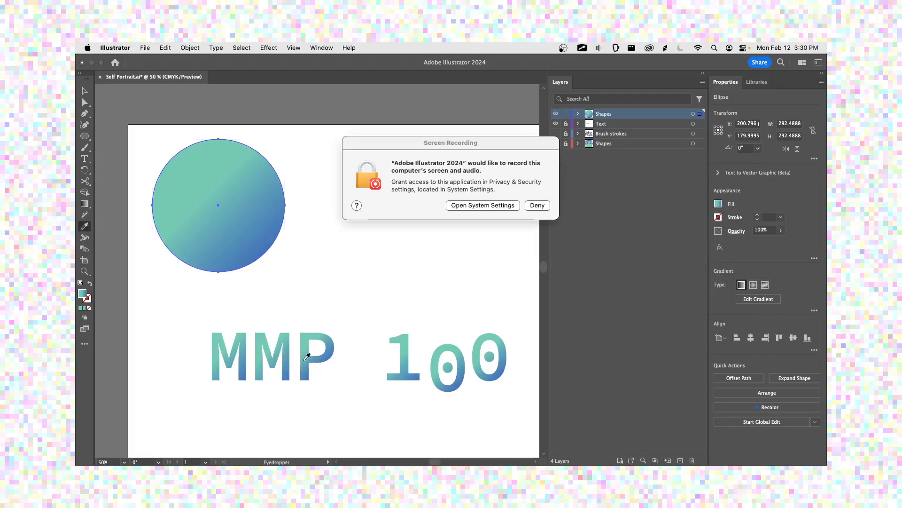
Grant Adobe Illustrator 2024 screen recording permission in System Settings, entering the administrator username and password, and postpone the restart
click(506, 208)
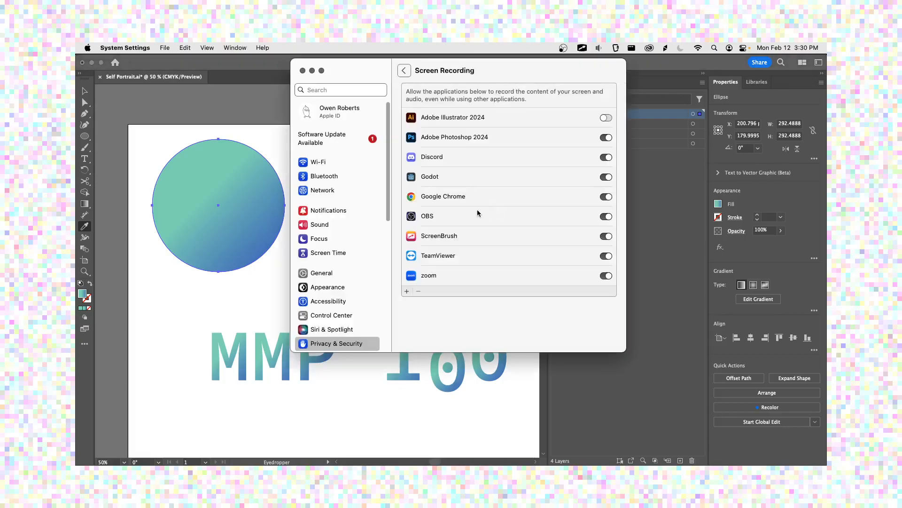
click(606, 118)
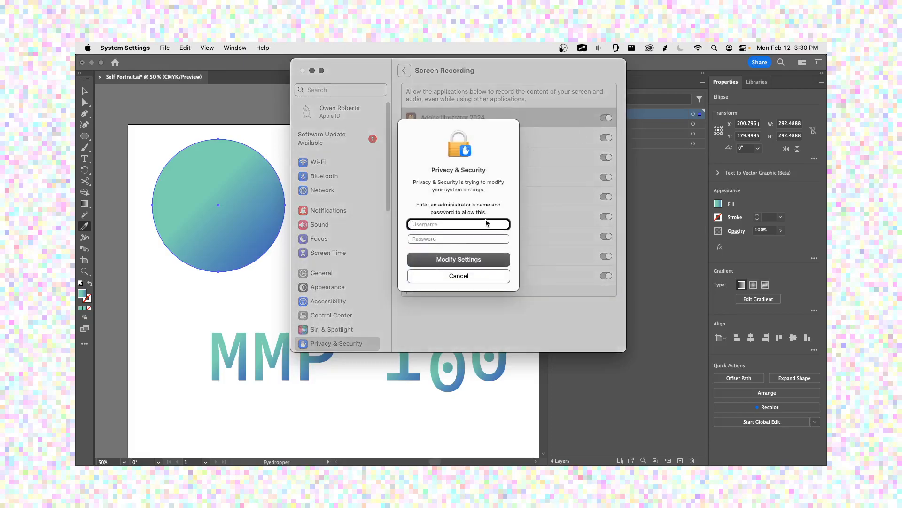
text(owenribbit)
key(Tab)
text(•••••••)
key(Return)
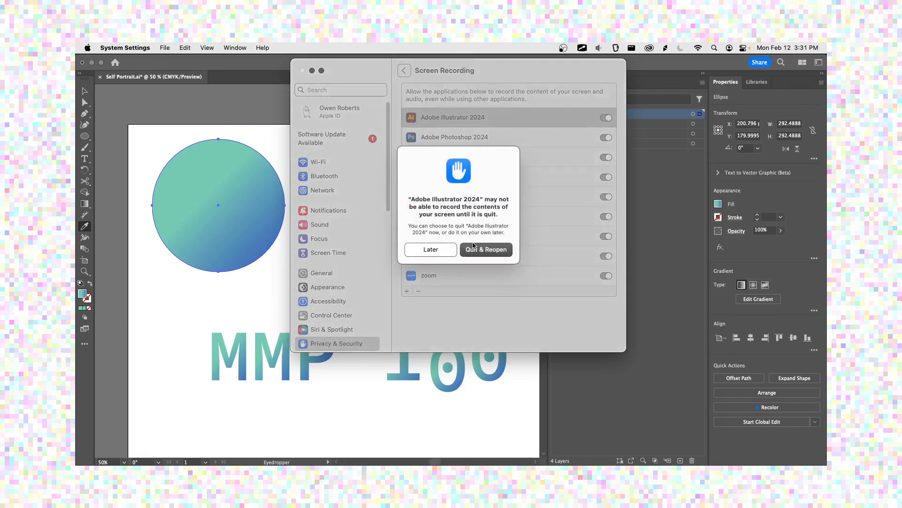
click(440, 250)
click(302, 70)
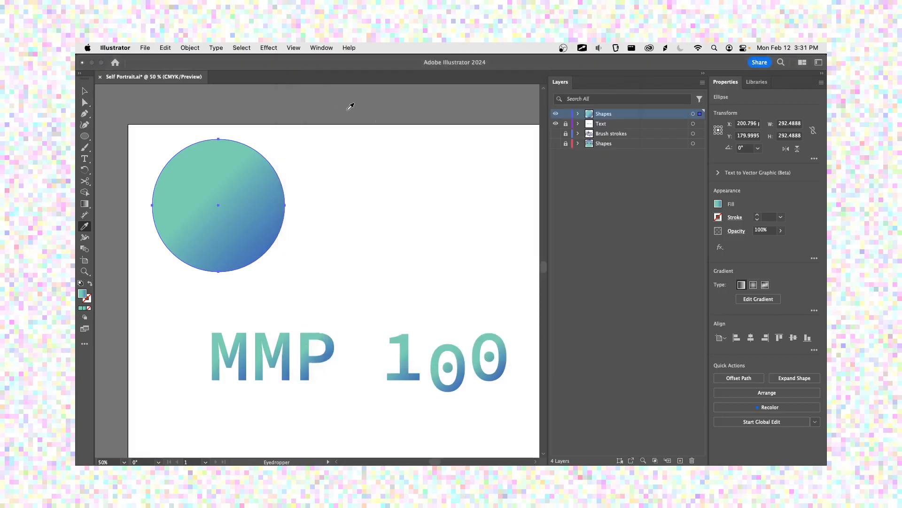
Try recoloring the circle's gradient start with a green from the color spectrum and with black
click(719, 203)
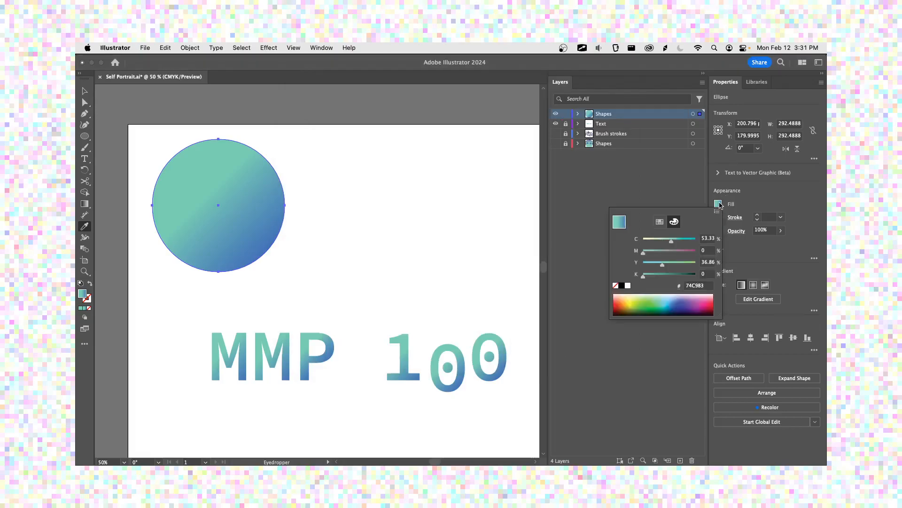
click(655, 300)
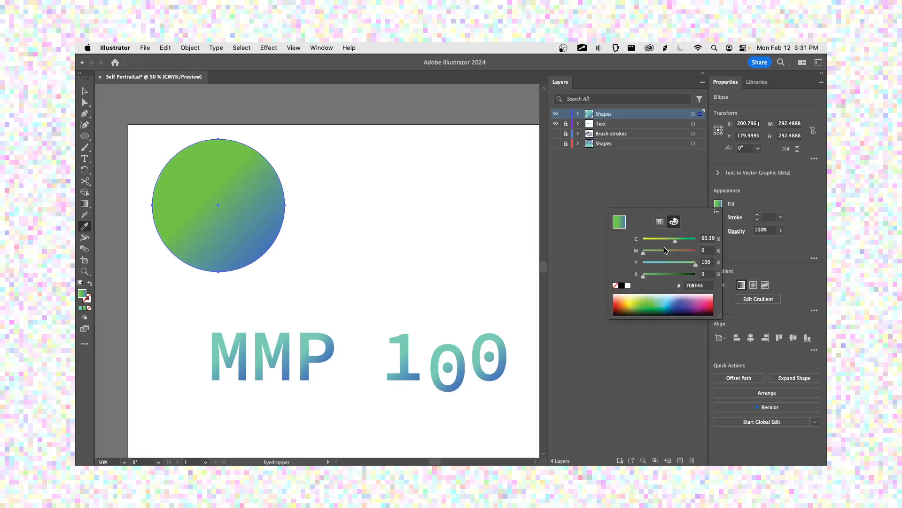
click(747, 194)
click(718, 204)
click(718, 204)
click(718, 204)
click(623, 285)
click(752, 193)
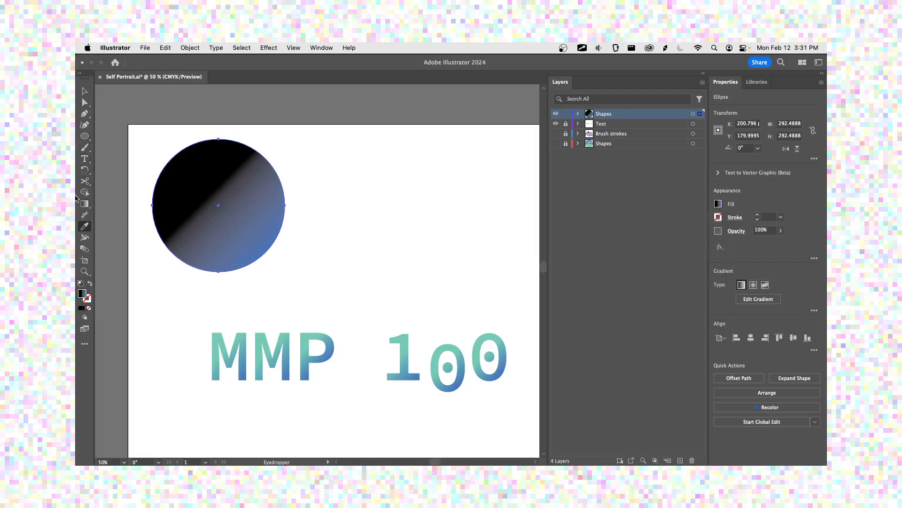
Fill the circle with the solid green swatch C=75 M=0 Y=75 K=0, accepting its swatch options
click(85, 137)
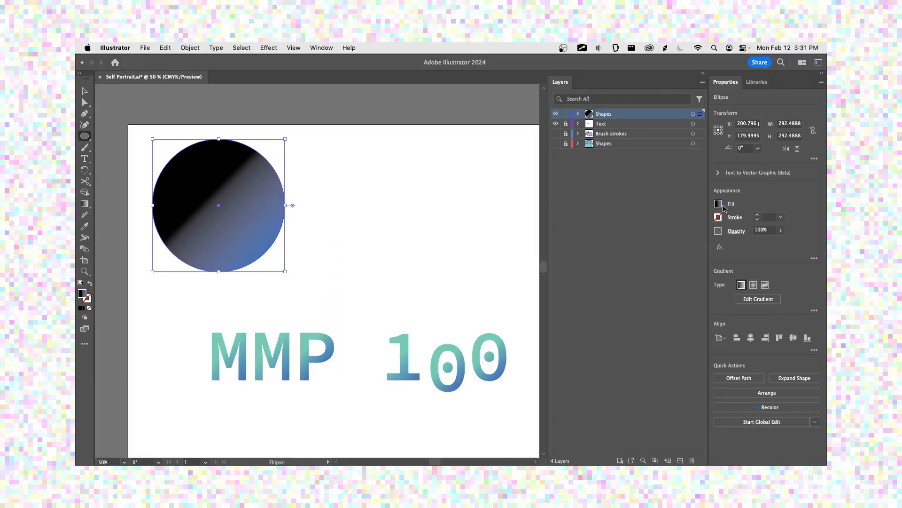
click(720, 205)
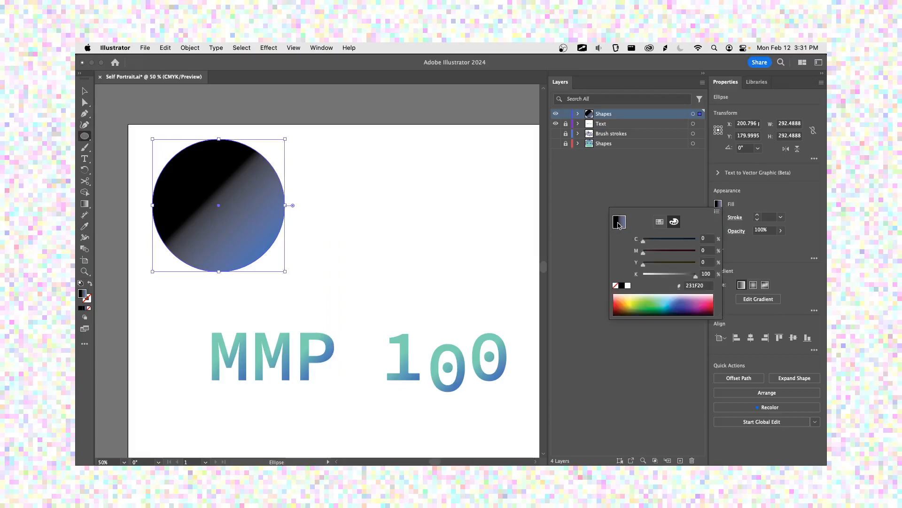
click(660, 221)
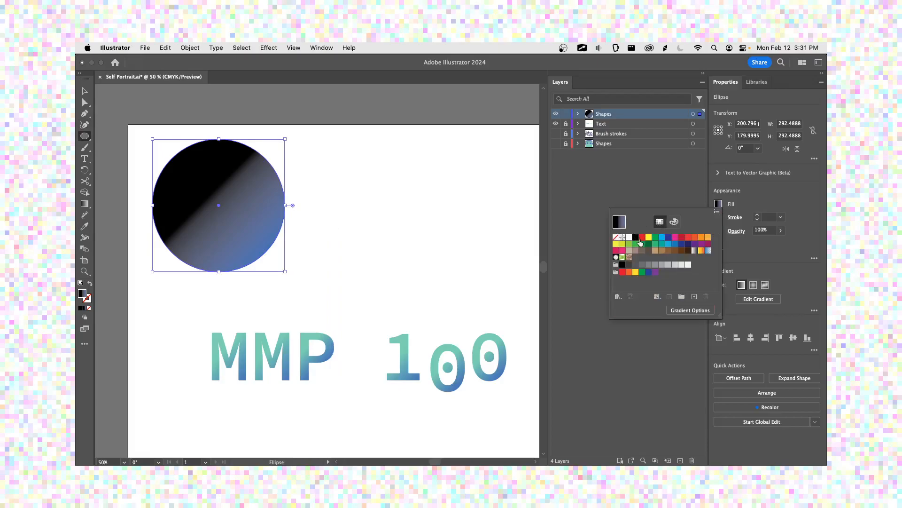
click(655, 244)
double_click(657, 245)
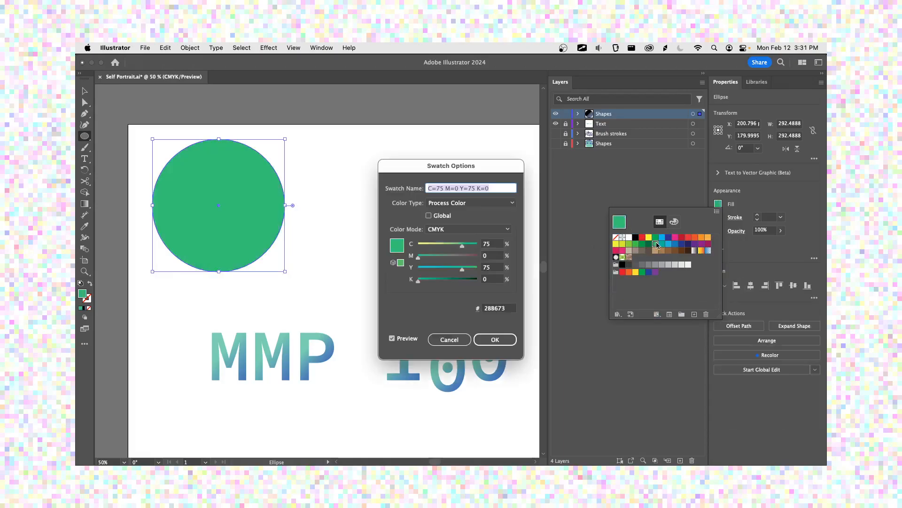
click(494, 339)
click(248, 214)
key(Escape)
Duplicate the green circle and offset the copy up and to the right so the two circles overlap
key(v)
click(327, 231)
click(257, 228)
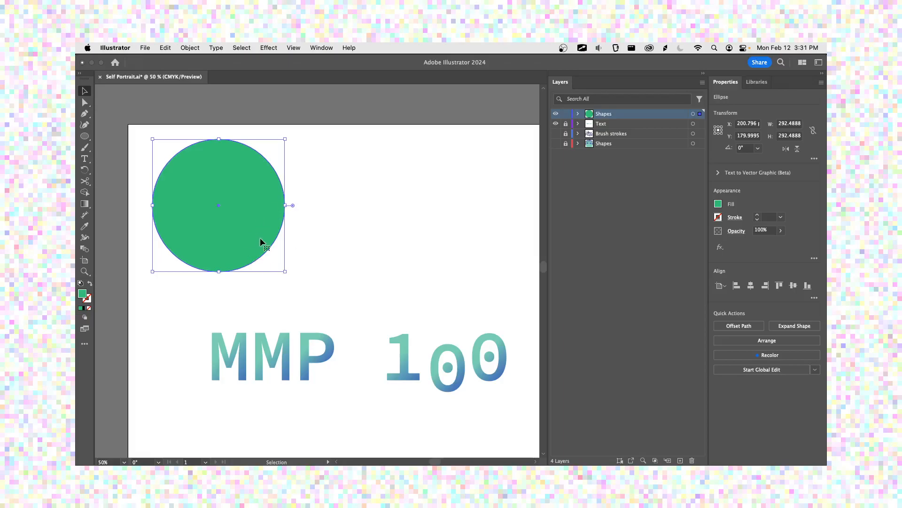
alt+drag(260, 238, 337, 228)
key(super+z)
alt+drag(255, 222, 303, 190)
drag(359, 292, 200, 259)
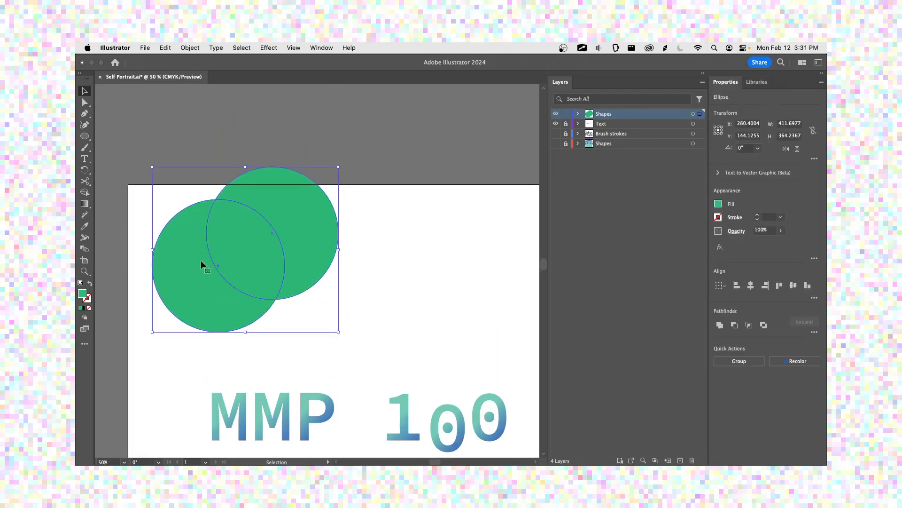
click(317, 310)
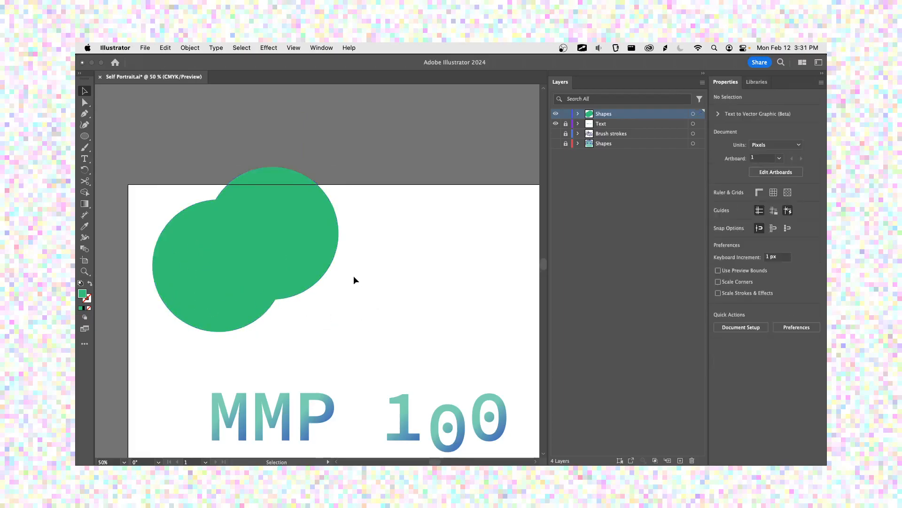
drag(306, 238, 317, 229)
Split the two overlapping circles with the Shape Builder tool, picking the lower circle's non-overlapping crescent
drag(380, 340, 163, 187)
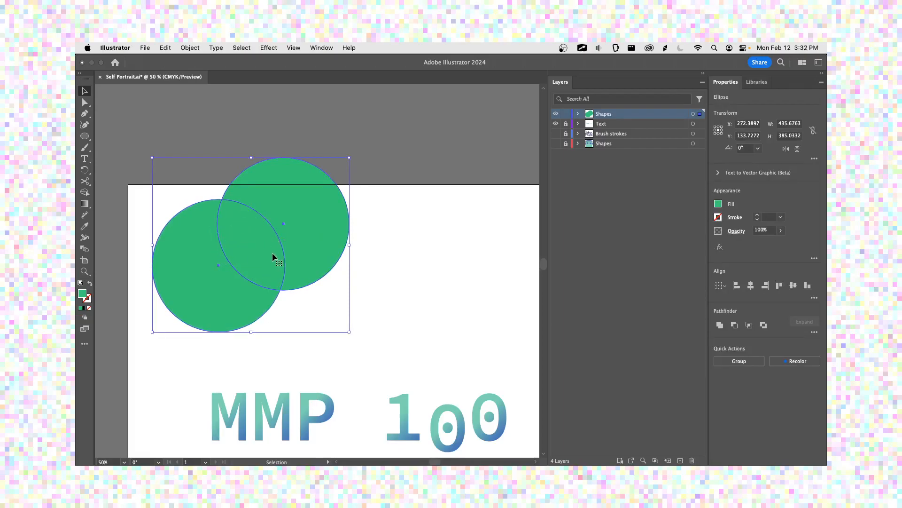
click(86, 195)
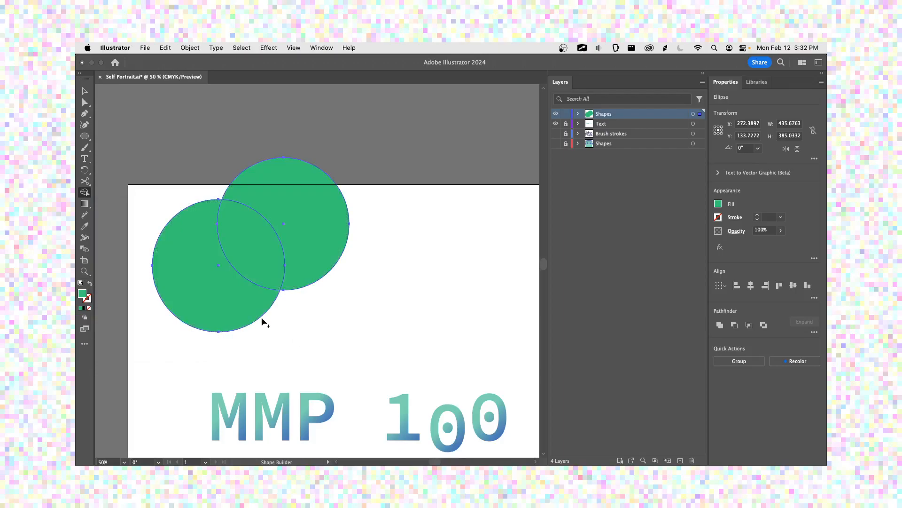
click(229, 306)
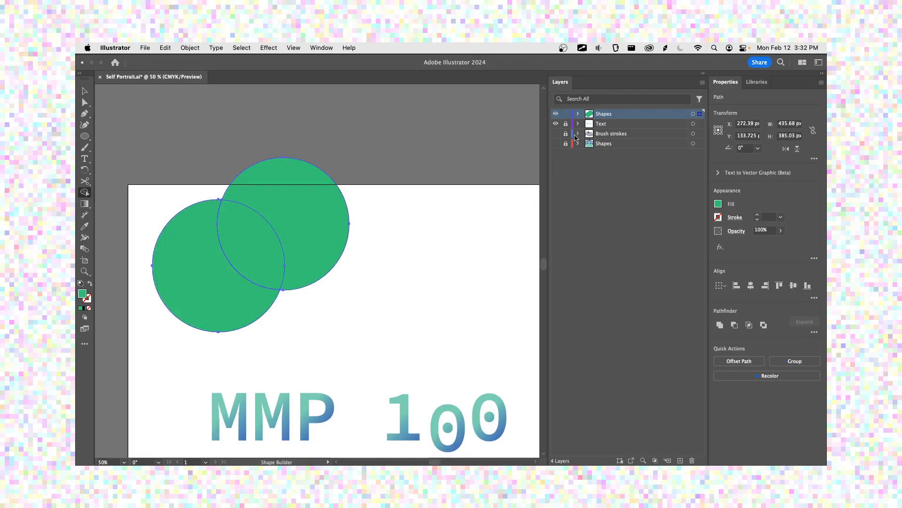
Expand the top Shapes layer and toggle its paths' visibility to identify which piece each one is
click(578, 115)
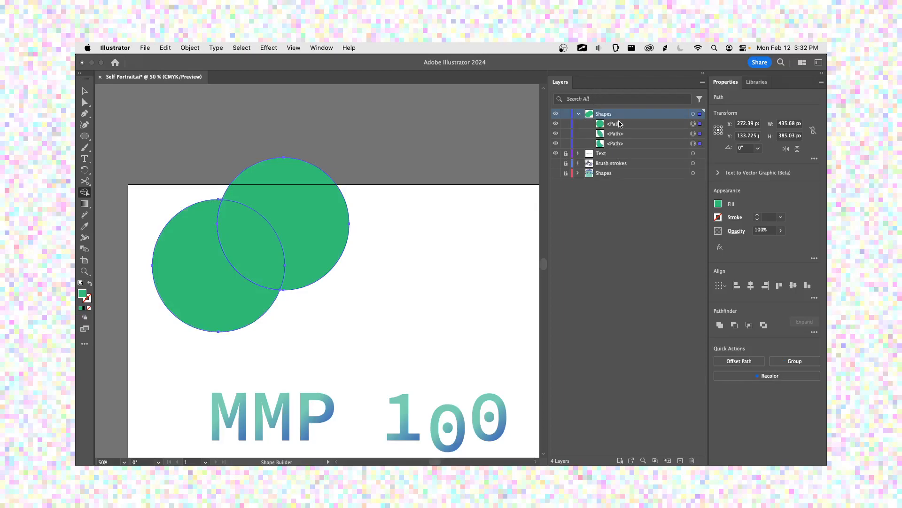
click(620, 124)
click(557, 124)
click(556, 124)
click(557, 134)
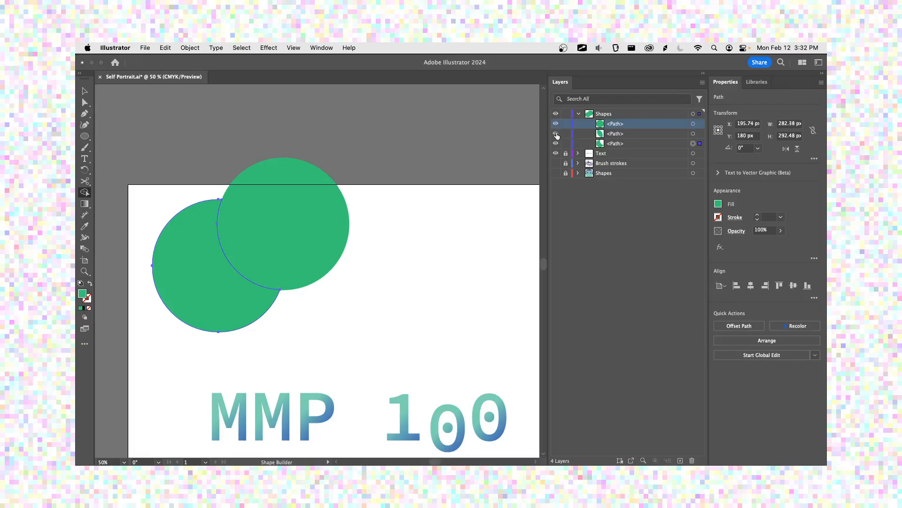
click(556, 144)
click(555, 143)
click(556, 124)
click(555, 133)
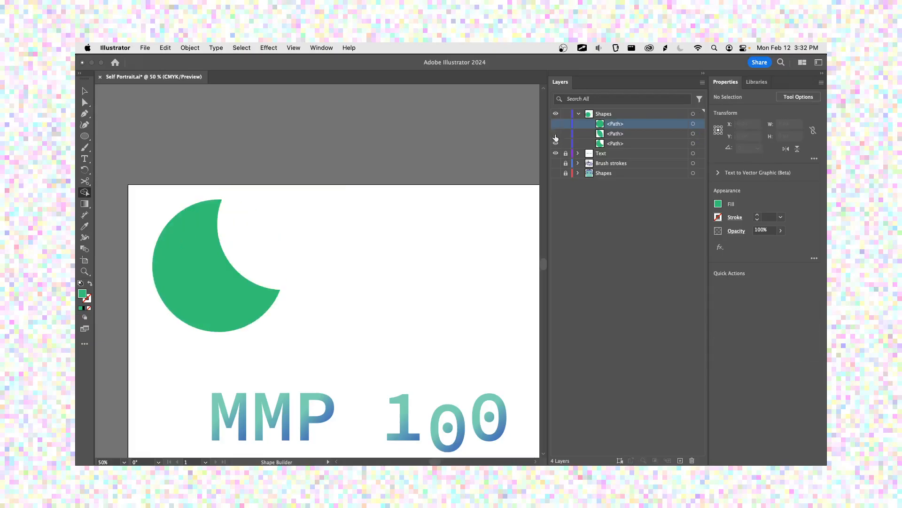
click(555, 143)
click(555, 144)
Delete the two other paths from the Shapes layer, keeping only the lower crescent
click(691, 461)
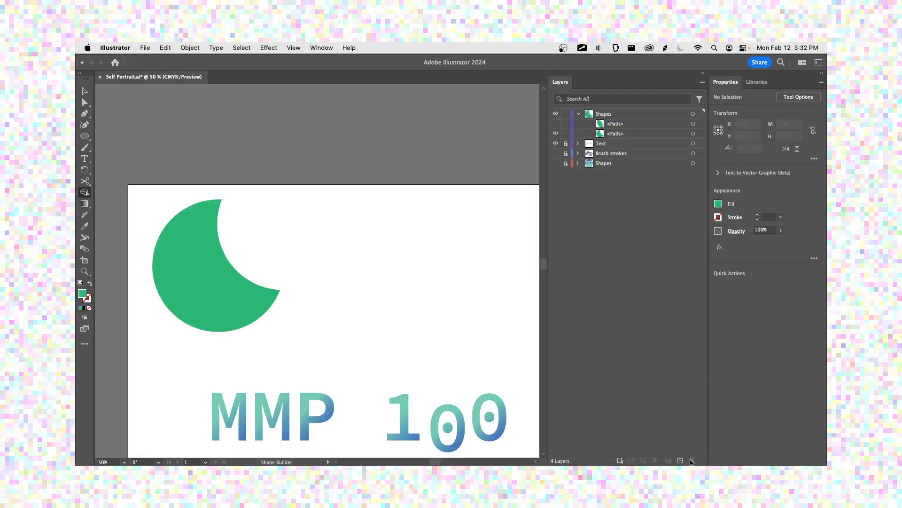
click(633, 125)
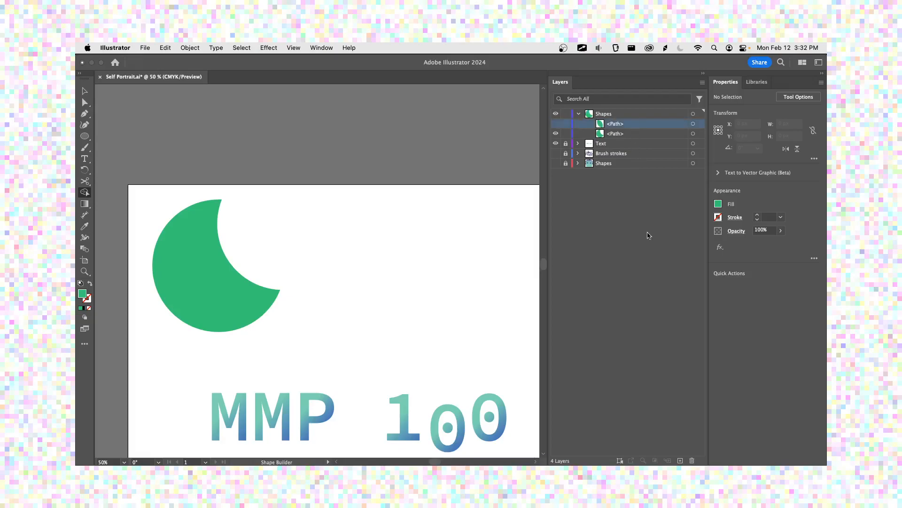
click(692, 461)
click(623, 125)
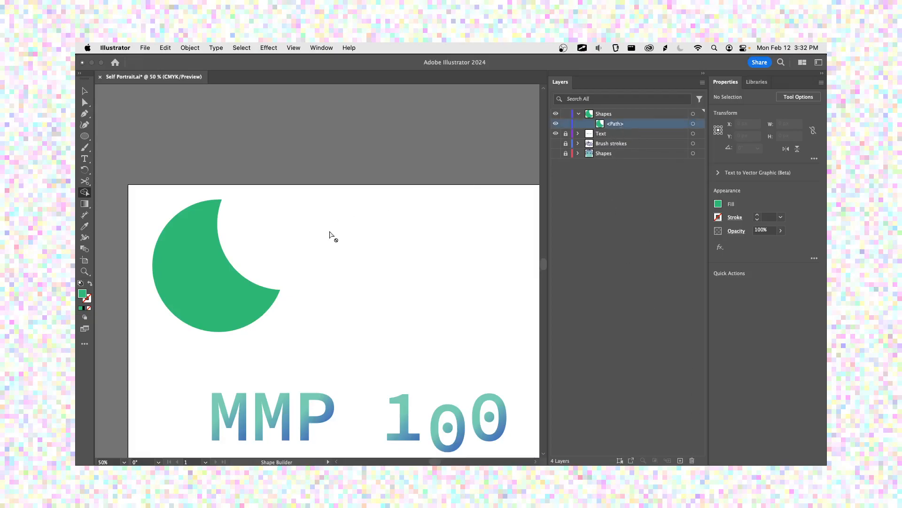
Isolate the crescent and examine its anchor points with the Direct Selection tool
click(89, 93)
click(181, 230)
double_click(213, 265)
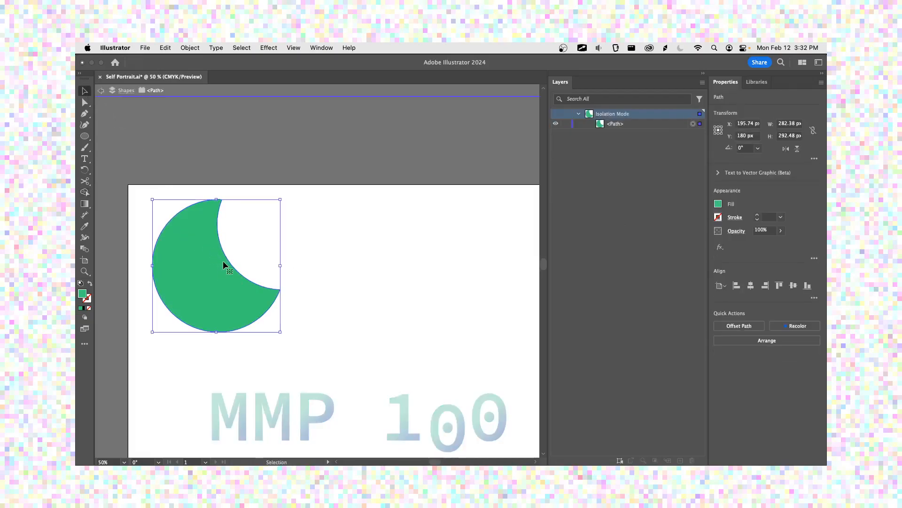
key(a)
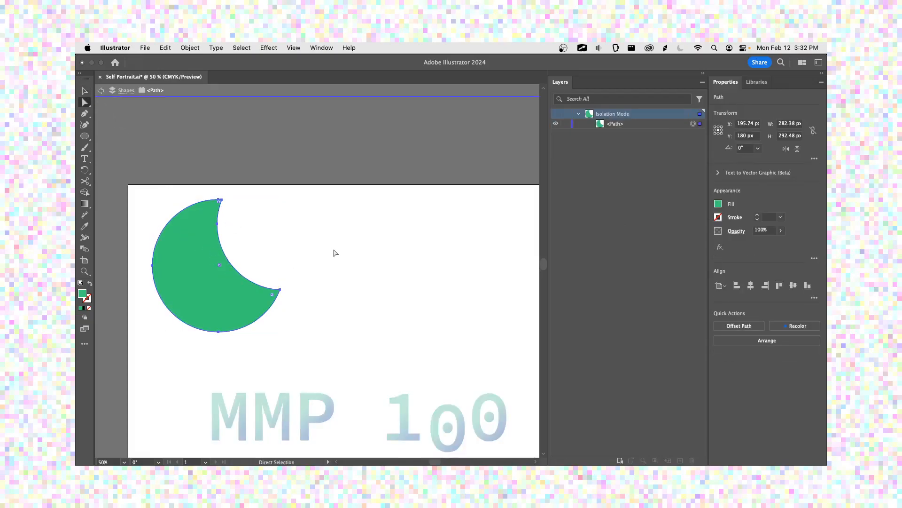
click(331, 252)
click(280, 290)
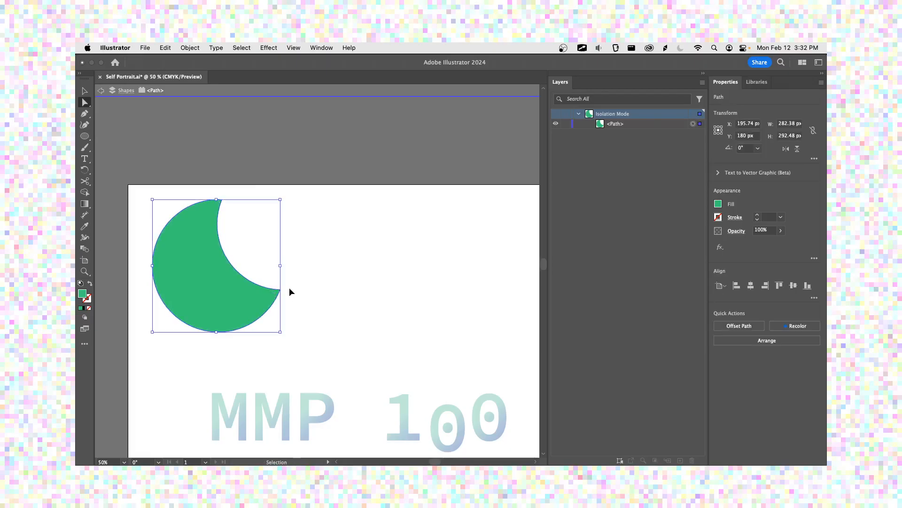
Move the crescent slightly up and left, show its bottom anchor point's direction handles, and leave isolation mode
key(super+1)
click(337, 414)
drag(322, 402, 318, 382)
click(349, 413)
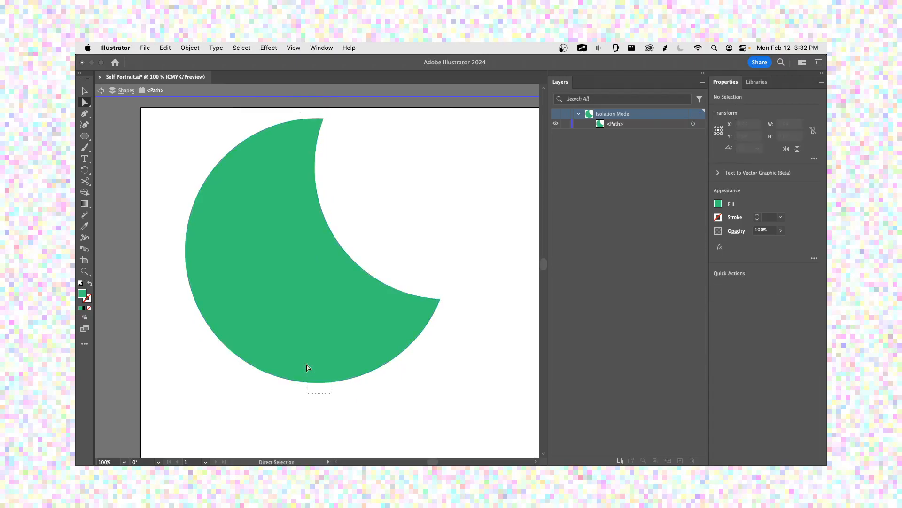
click(317, 382)
mouse_move(373, 383)
mouse_down()
mouse_move(370, 400)
mouse_move(403, 359)
mouse_move(389, 396)
mouse_move(387, 384)
mouse_up()
key(Escape)
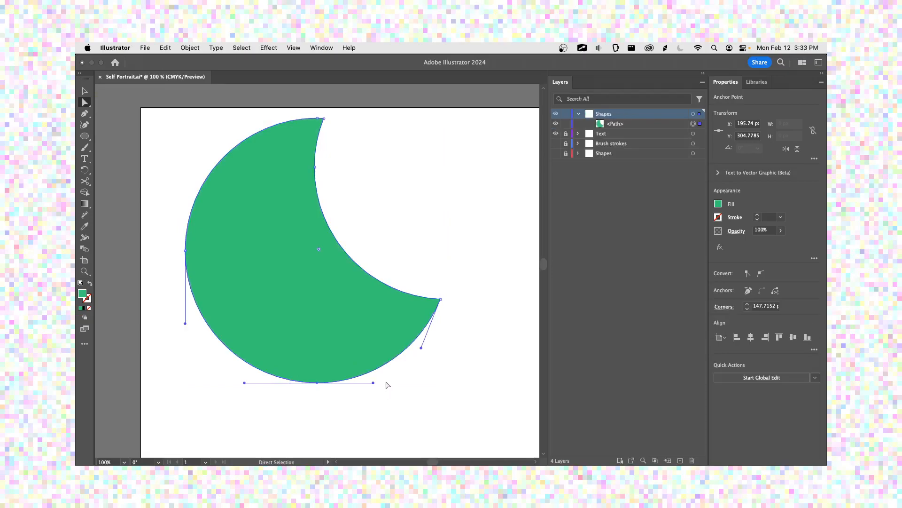
Fill the crescent with a light blue of about C 54, M 7, Y 0, K 0 from the color spectrum
key(super+minus)
scroll(403, 369, up, 4)
scroll(402, 368, right, 3)
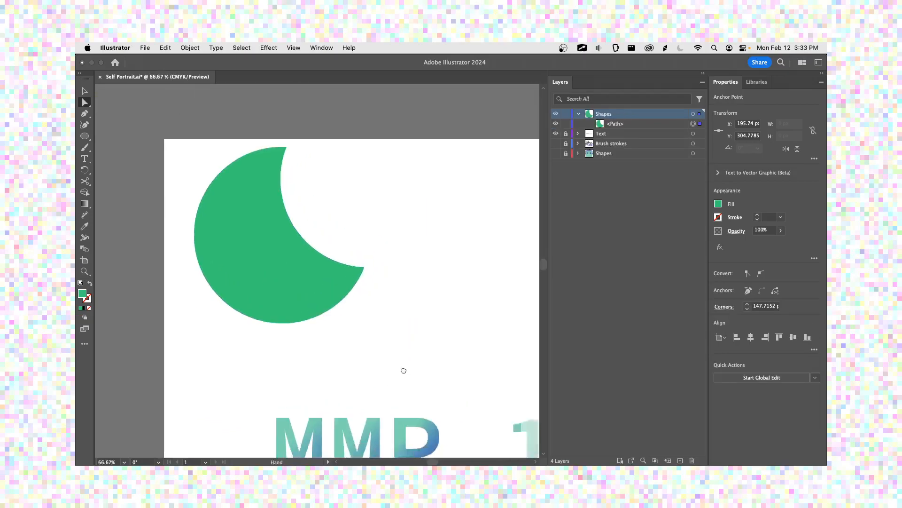
click(230, 276)
key(v)
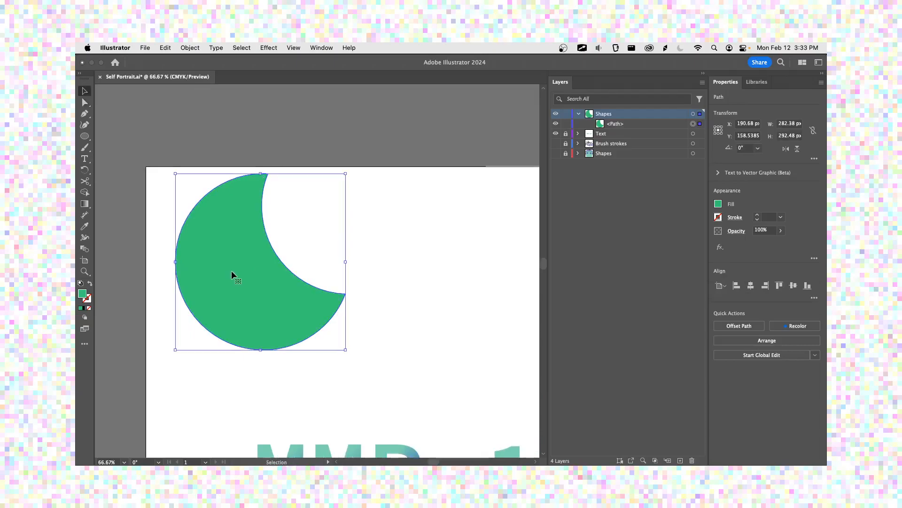
click(719, 204)
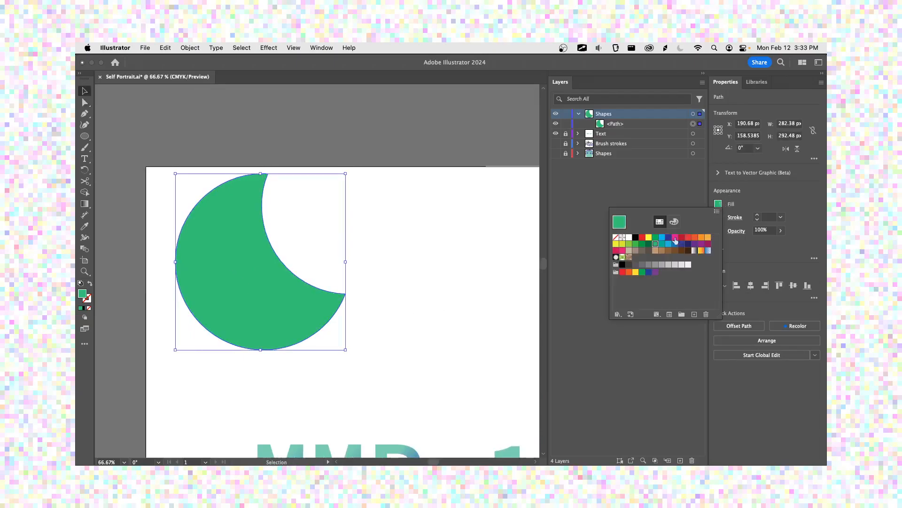
click(674, 221)
click(672, 296)
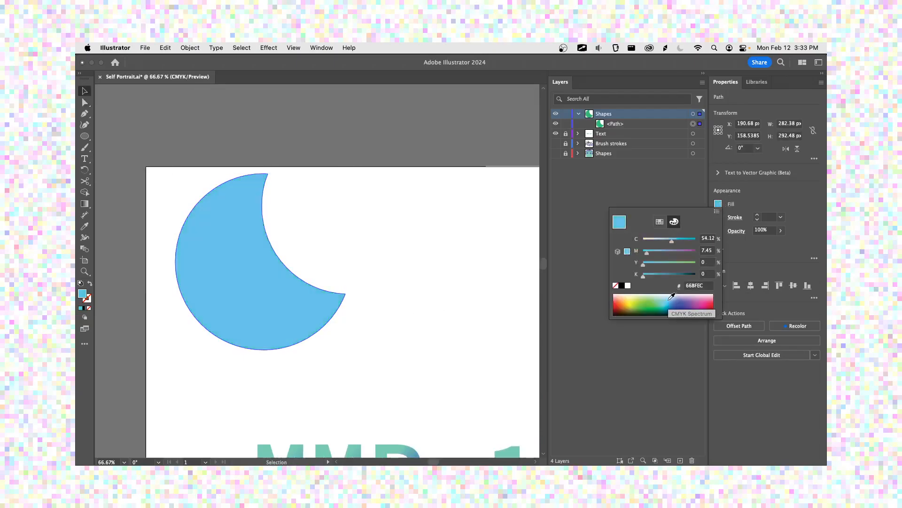
scroll(411, 324, right, 3)
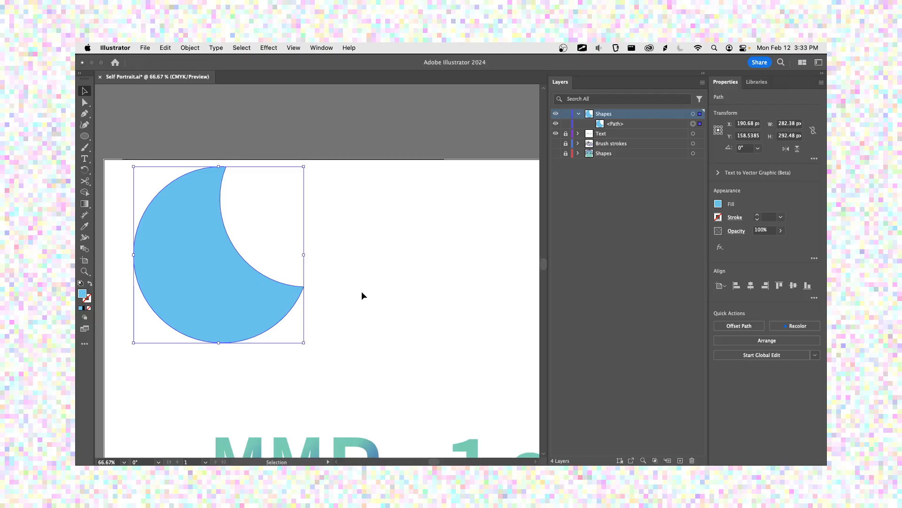
key(space)
drag(405, 322, 416, 294)
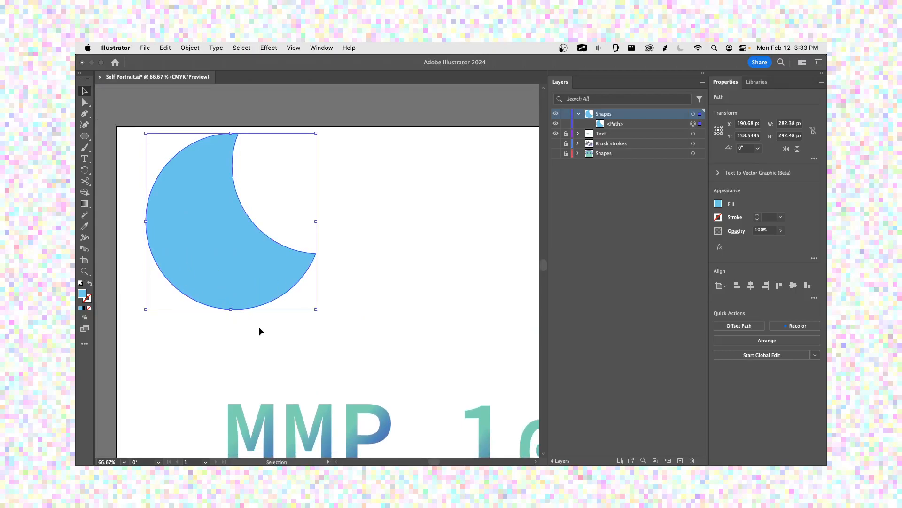
key(space)
drag(294, 352, 301, 274)
key(space)
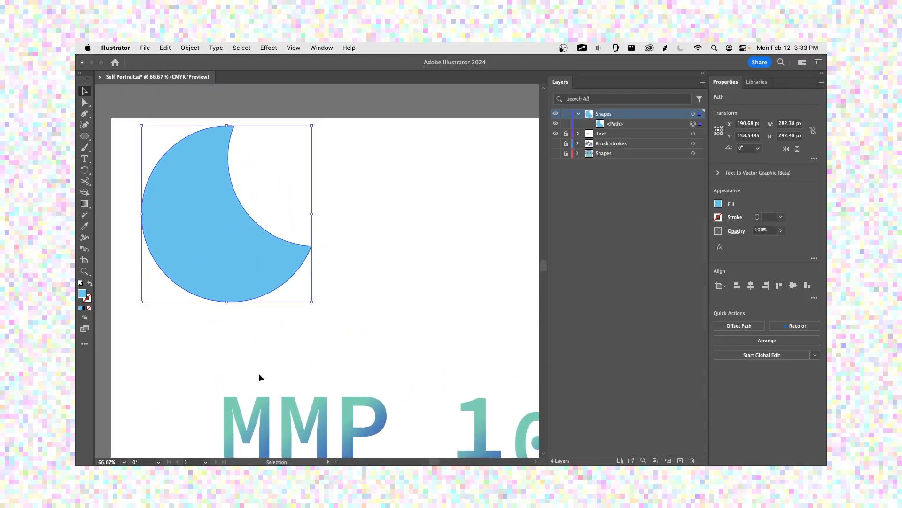
Duplicate the light blue crescent, place the copy on the artboard's right side above the MMP 100 text, and deselect it
click(258, 360)
drag(228, 301, 451, 314)
key(super+minus)
key(super+minus)
key(super+minus)
key(super+minus)
key(super+minus)
key(super+minus)
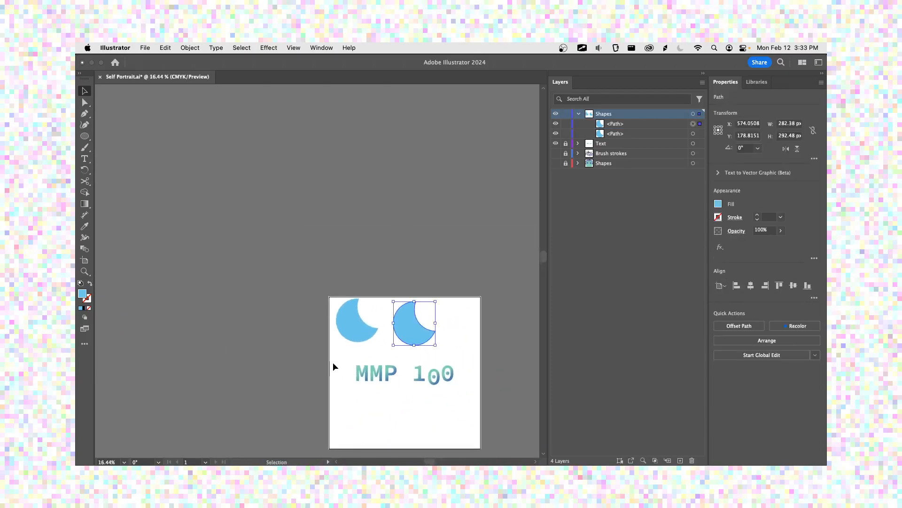
key(super+0)
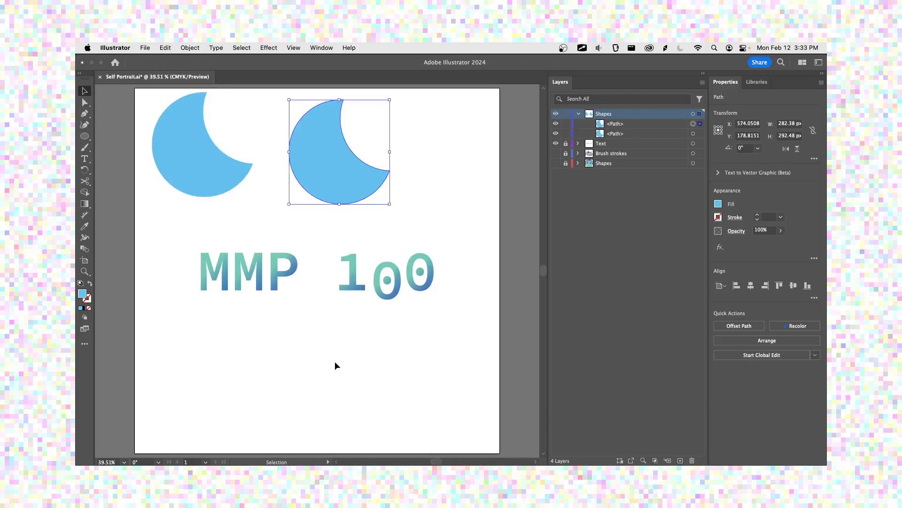
drag(323, 273, 392, 300)
click(254, 293)
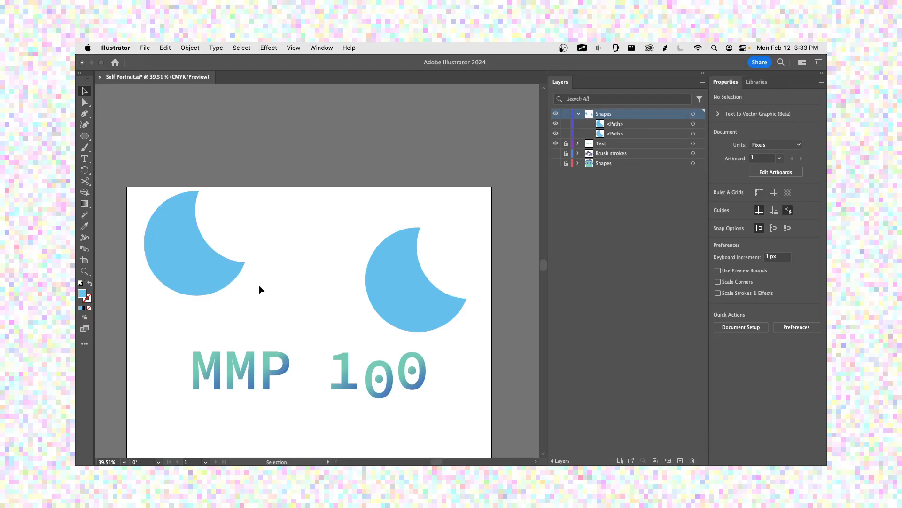
Fill the right crescent with a purple-blue of about C 76, M 71, Y 0, K 0 from the color spectrum
click(83, 252)
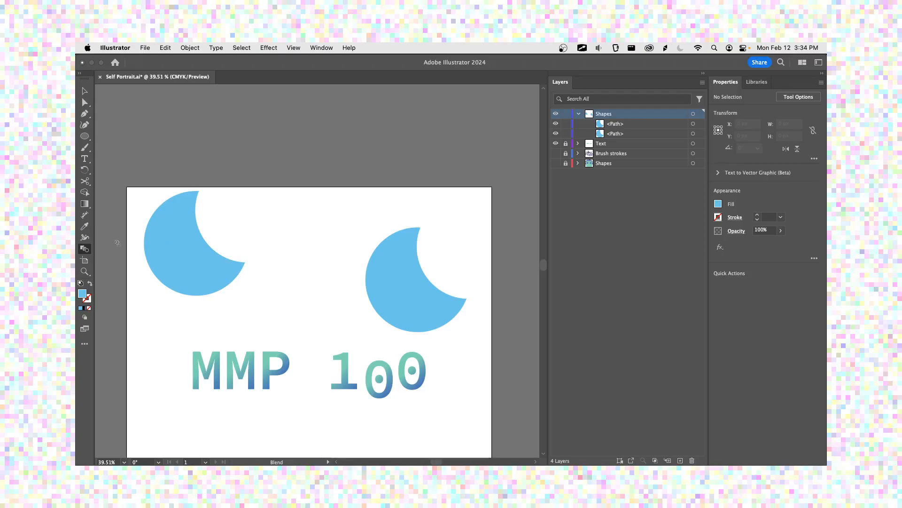
click(85, 90)
click(427, 287)
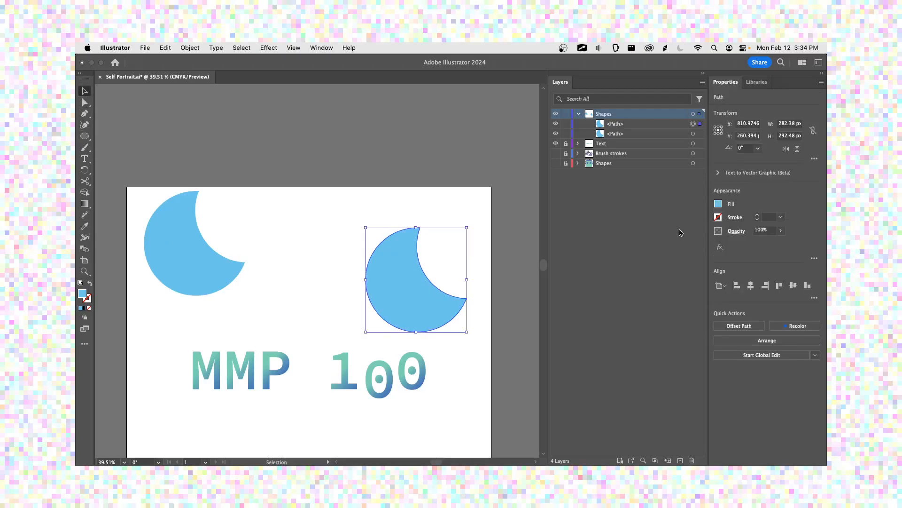
click(719, 204)
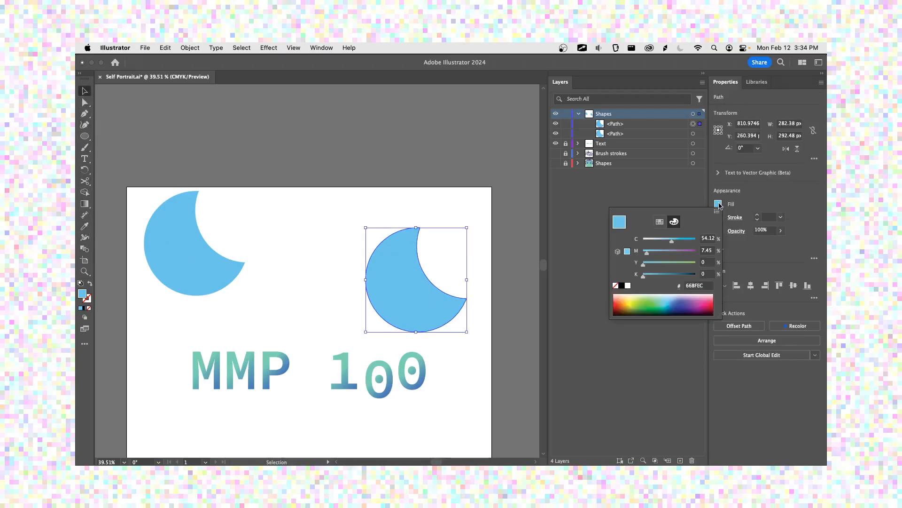
click(683, 297)
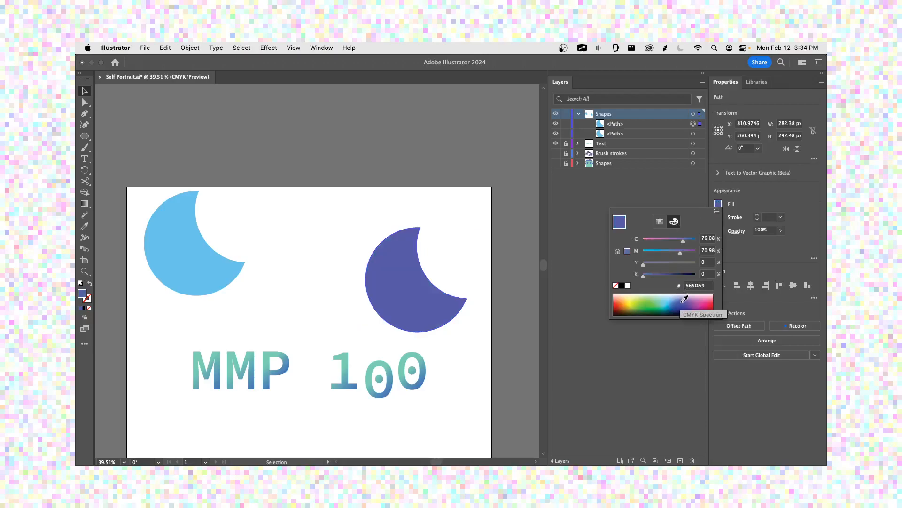
click(561, 237)
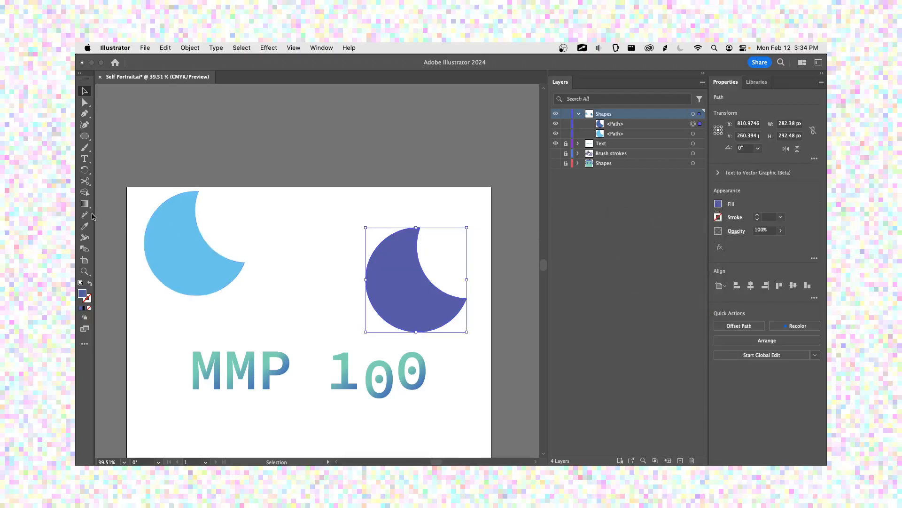
Blend the light blue and purple crescents together and highlight the blend's spine path within the Shapes layer
click(84, 248)
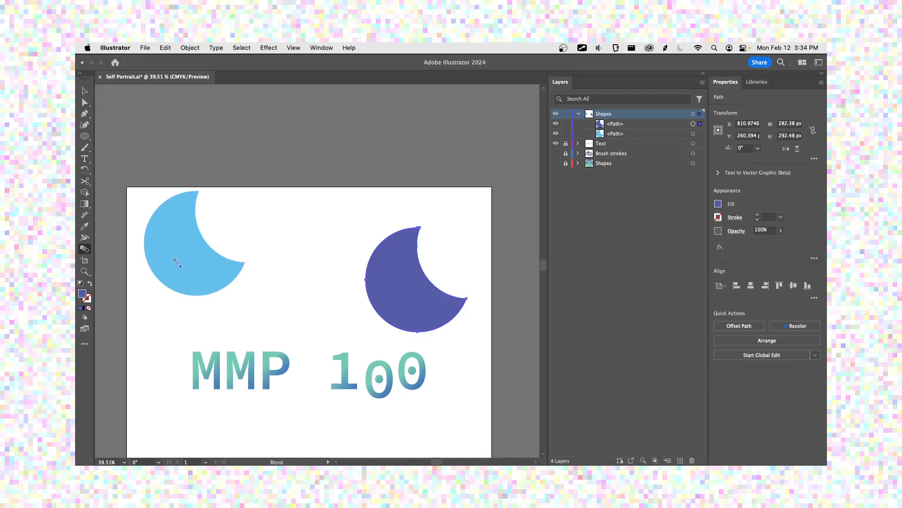
click(381, 281)
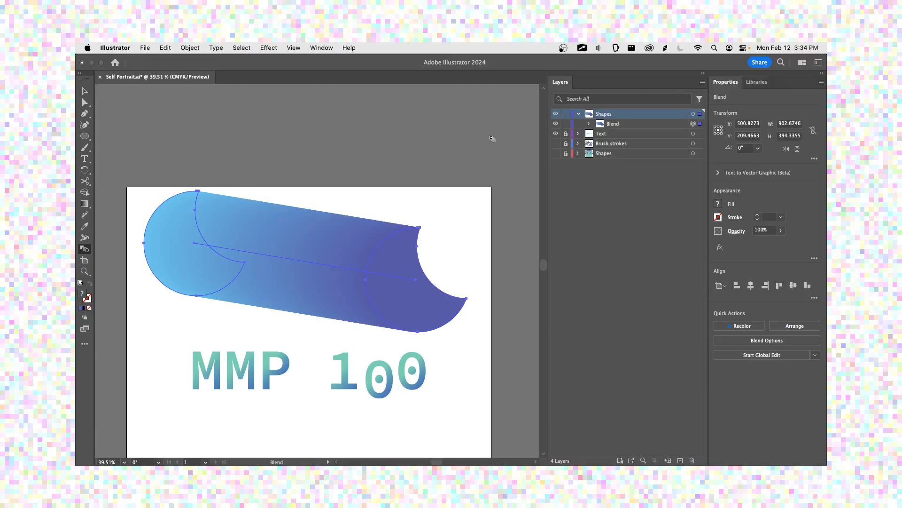
click(589, 124)
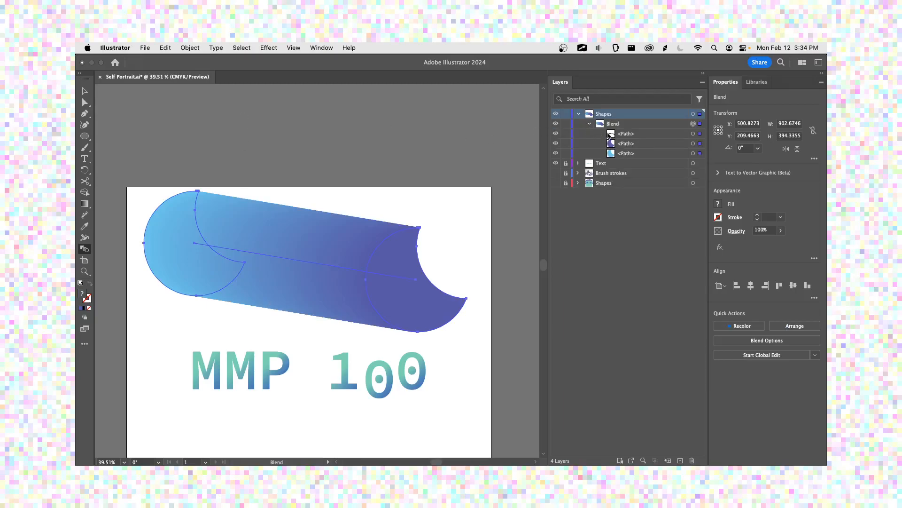
click(625, 136)
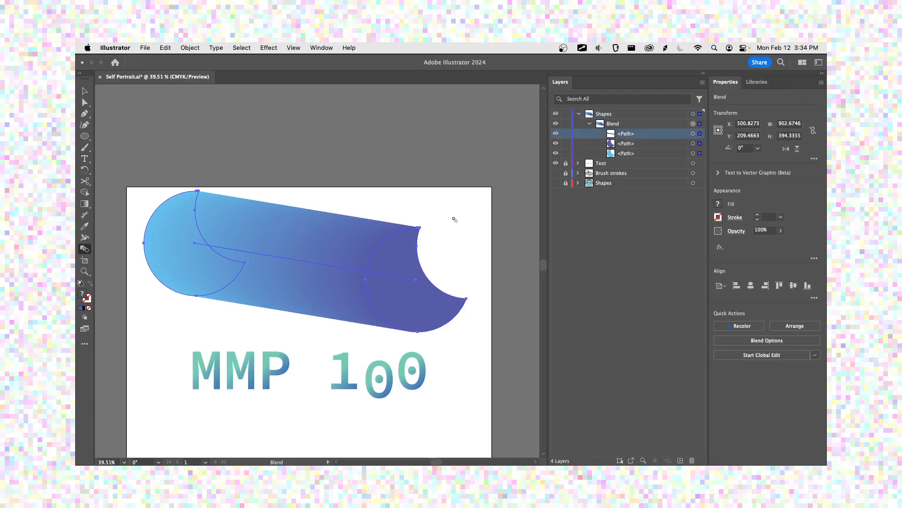
Move the whole blend slightly up and right to about X 538, Y 168 px, and deselect it
click(85, 102)
drag(418, 279, 419, 296)
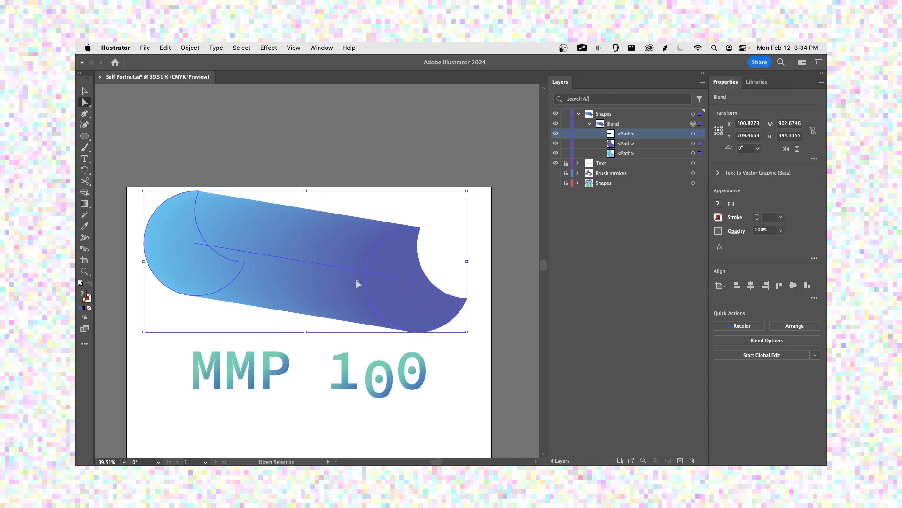
key(super+equal)
scroll(431, 323, right, 3)
scroll(431, 322, up, 1)
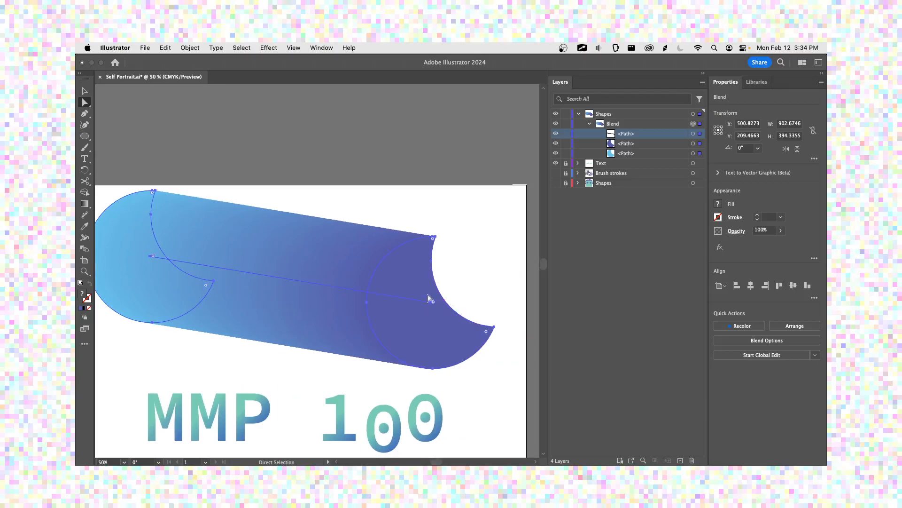
key(super+space)
key(Escape)
key(super+equal)
key(super+equal)
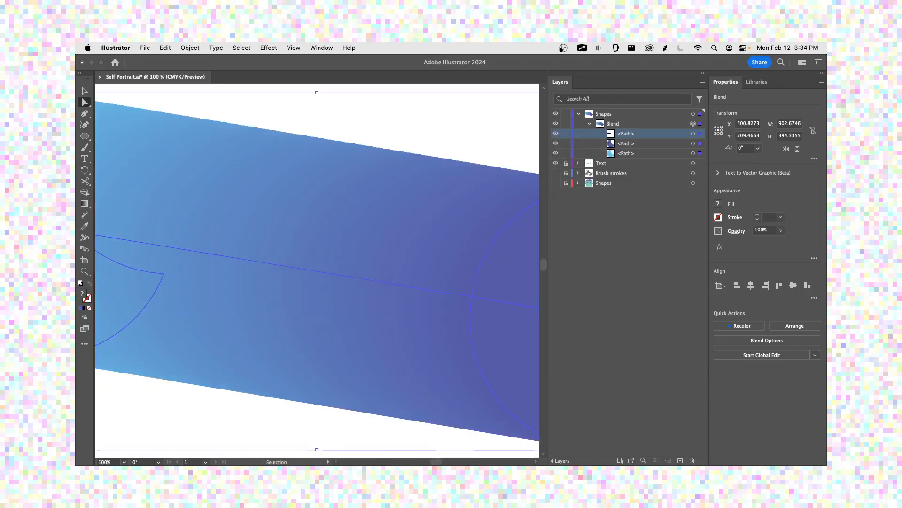
drag(374, 310, 145, 305)
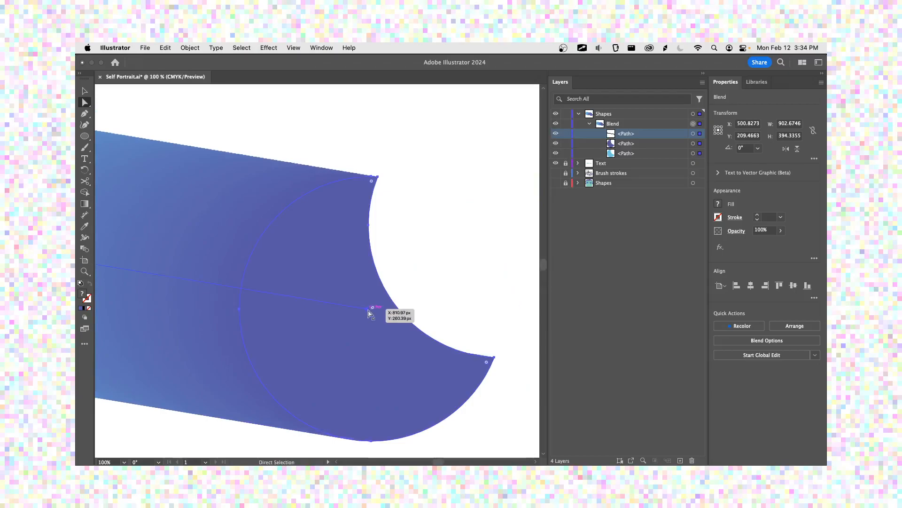
drag(371, 311, 399, 275)
key(super+minus)
key(super+minus)
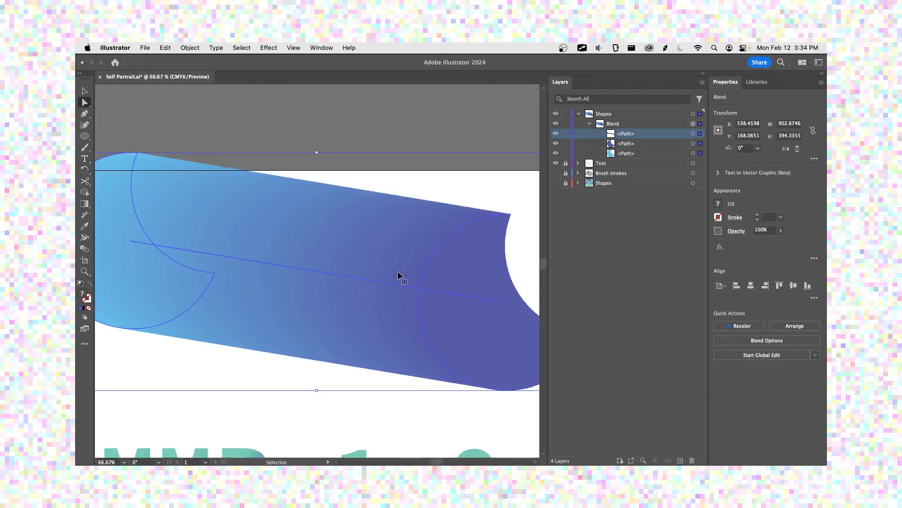
key(super+shift+a)
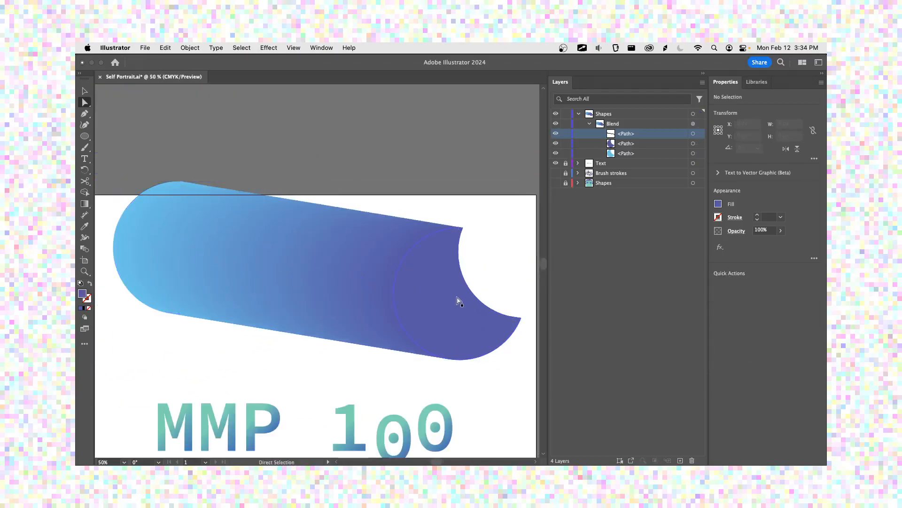
Move the spine's right end point to about X 921, Y 229 px and shrink the light blue crescent to about 137 by 142 px
drag(459, 296, 490, 297)
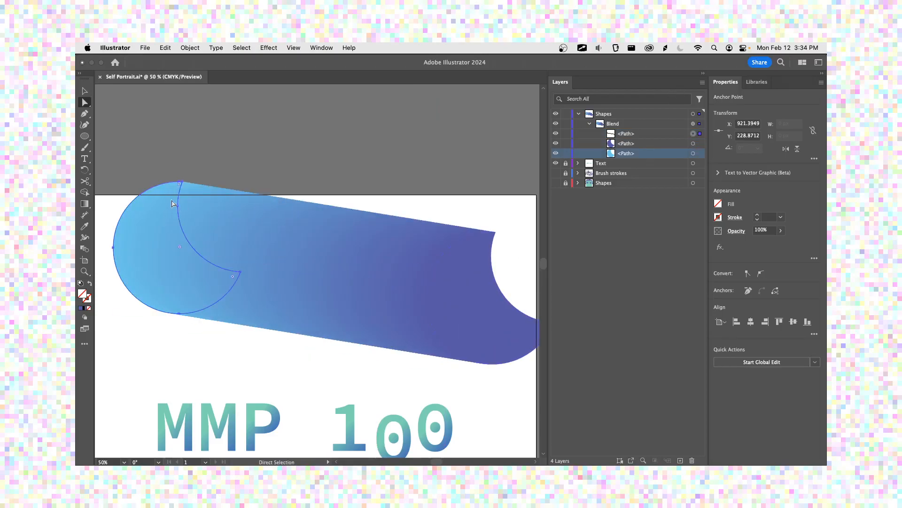
click(173, 203)
key(v)
drag(242, 182, 175, 250)
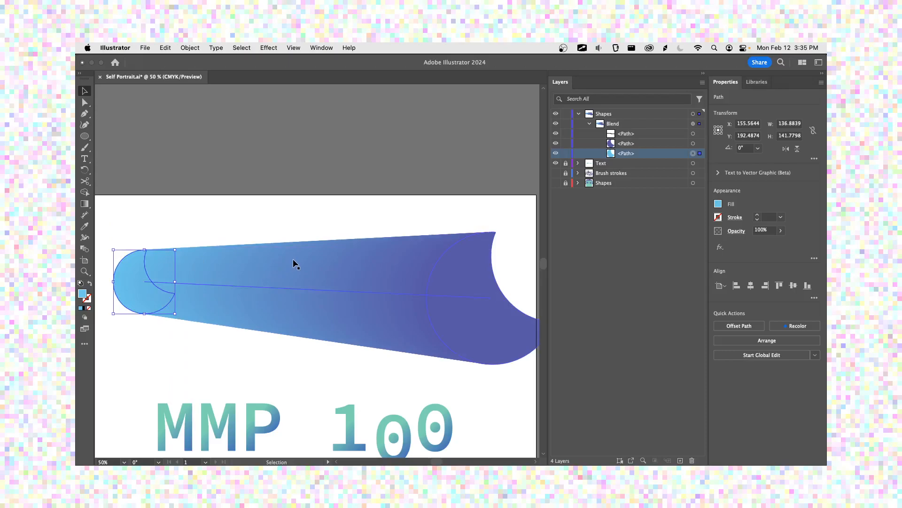
Scale the whole blend down to about 805 by 265 px so it fits on the artboard, and deselect it
scroll(294, 268, down, 1)
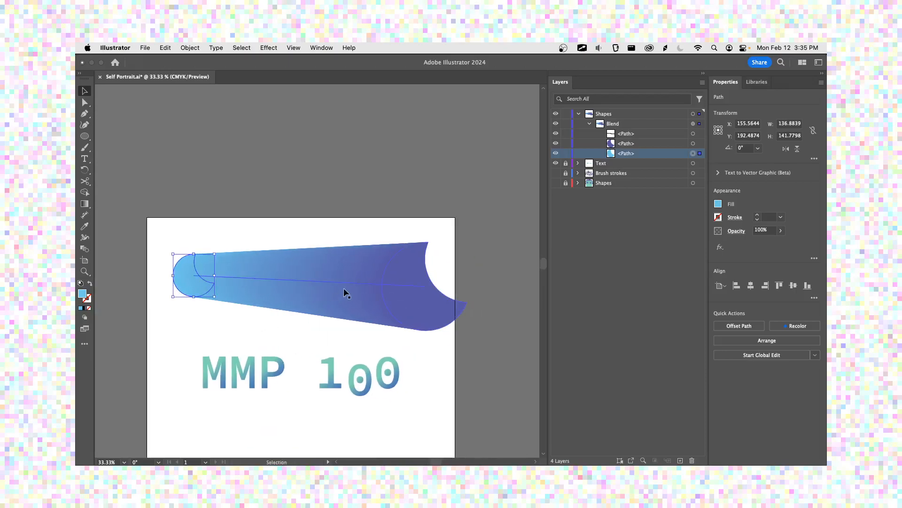
click(414, 277)
drag(469, 243, 416, 251)
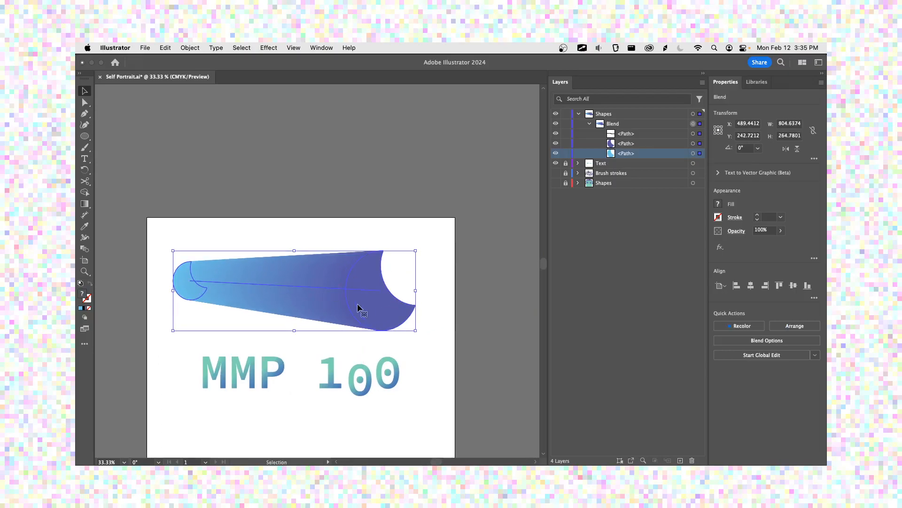
click(444, 287)
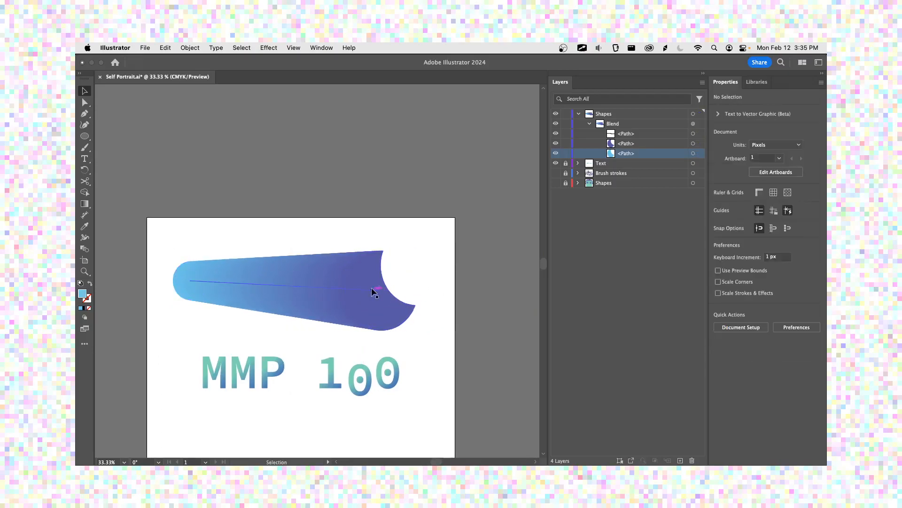
Swap the blend's ends by moving the spine's end points to about X 821, Y 109 px and X 156, Y 290 px
click(623, 136)
click(695, 134)
key(a)
drag(382, 294, 182, 336)
drag(197, 290, 404, 256)
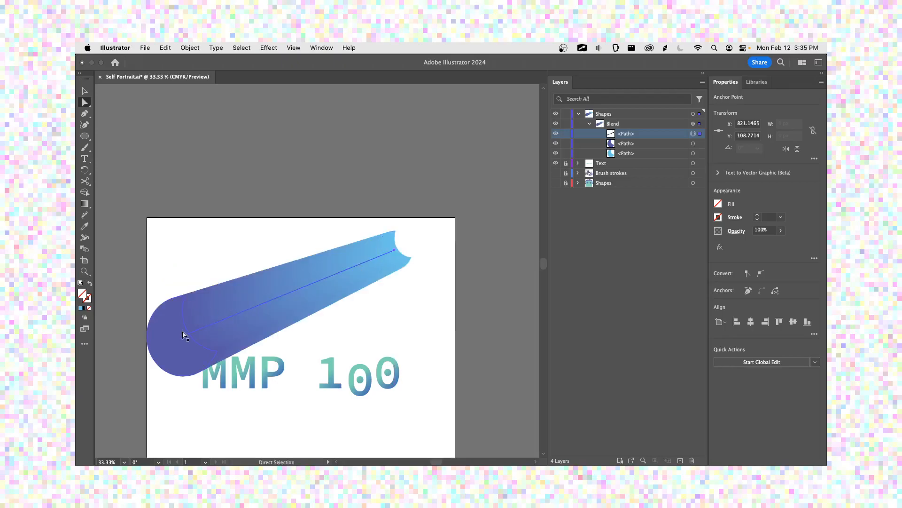
drag(183, 335, 193, 305)
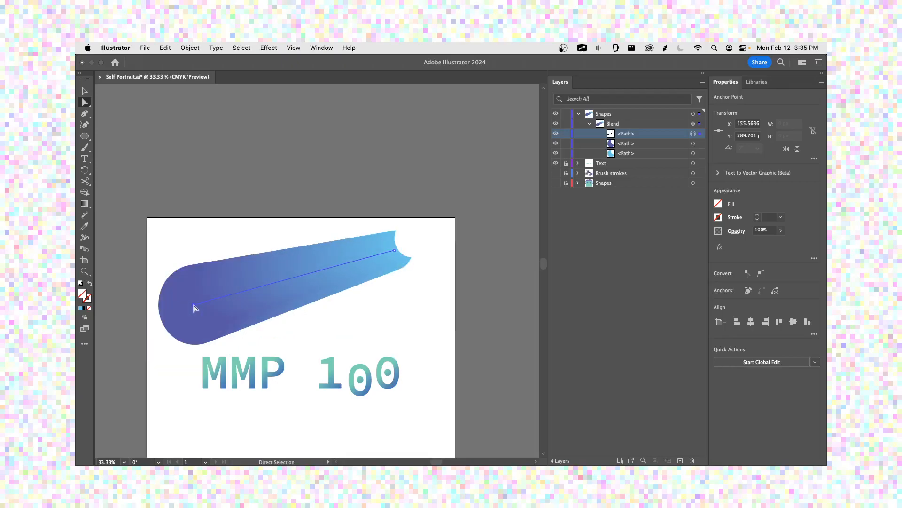
Shorten the blend by moving its light blue crescent inward to about X 476, Y 308 px
click(183, 312)
click(395, 266)
drag(397, 253, 293, 312)
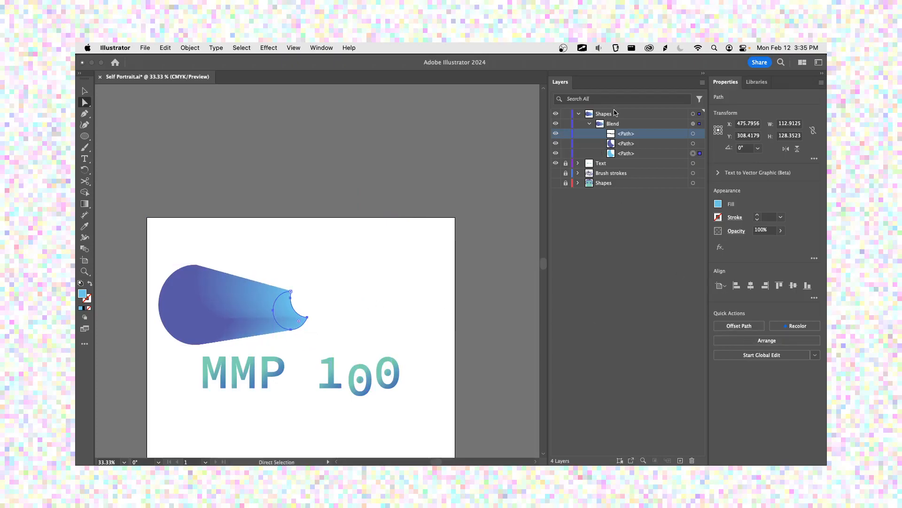
Highlight the Blend object in the Shapes layer, keeping its name
click(616, 115)
click(618, 123)
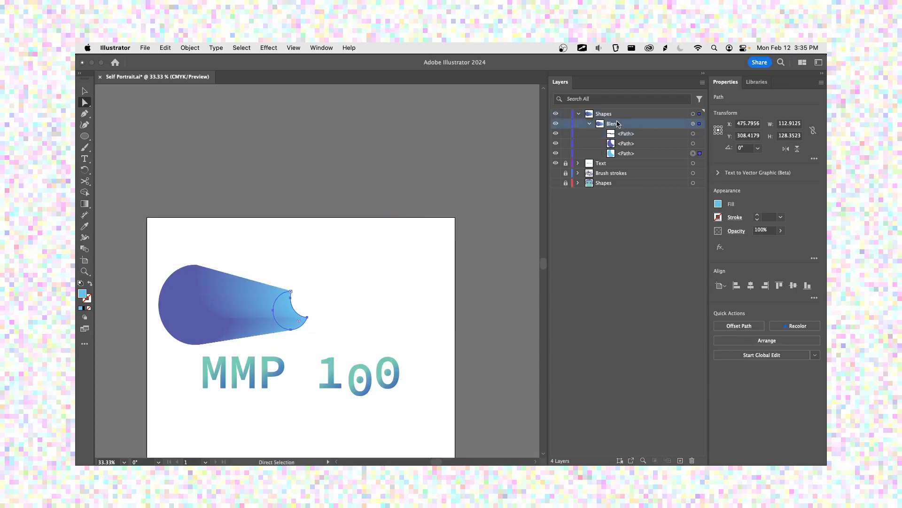
double_click(618, 123)
key(Return)
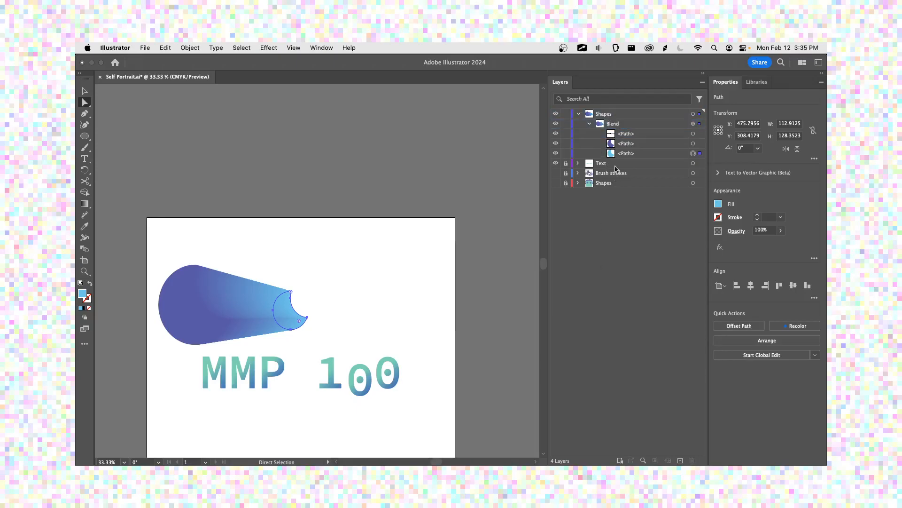
click(599, 125)
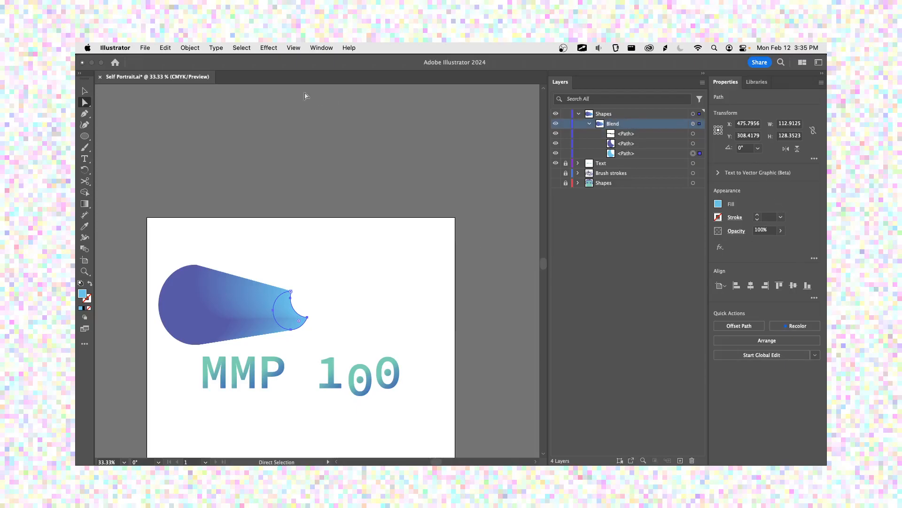
Search the commands for "blend options" and set the blend's spacing to Specified Steps with a much lower step count
click(352, 48)
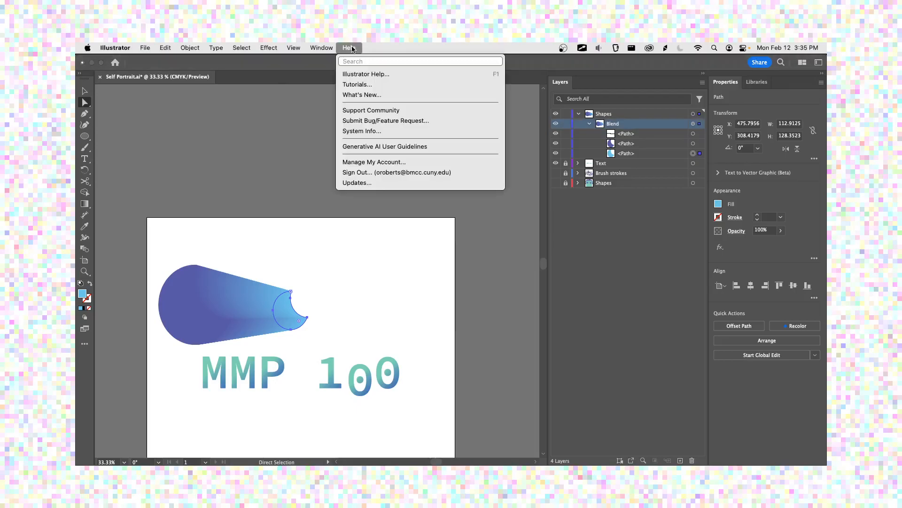
text(blend )
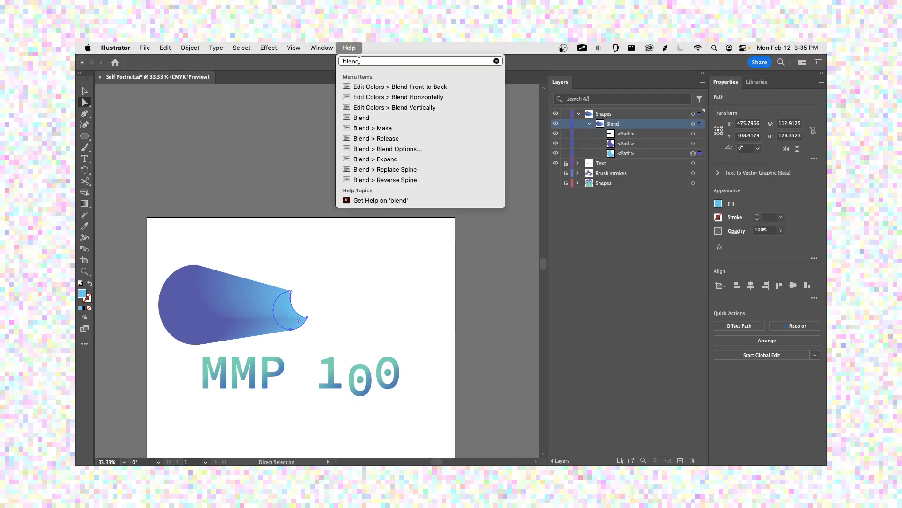
text(options)
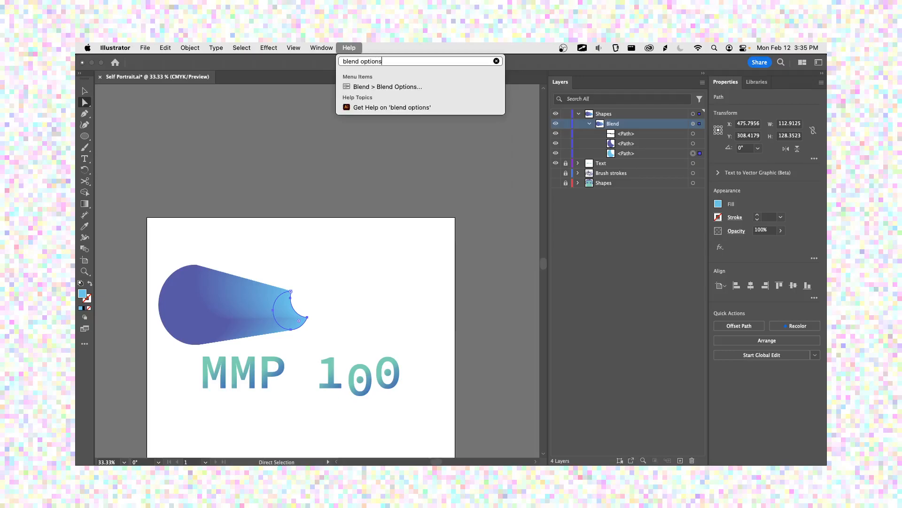
key(Down)
key(Return)
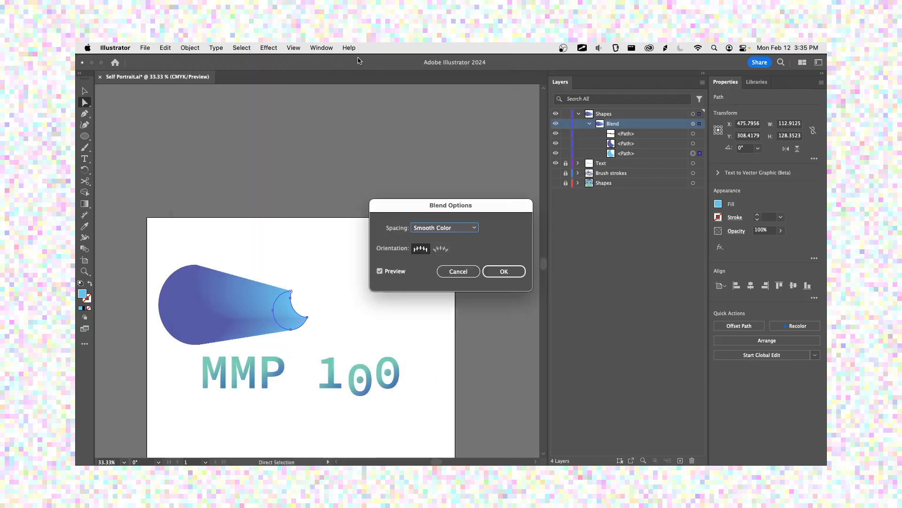
drag(429, 198, 388, 158)
click(407, 186)
click(407, 207)
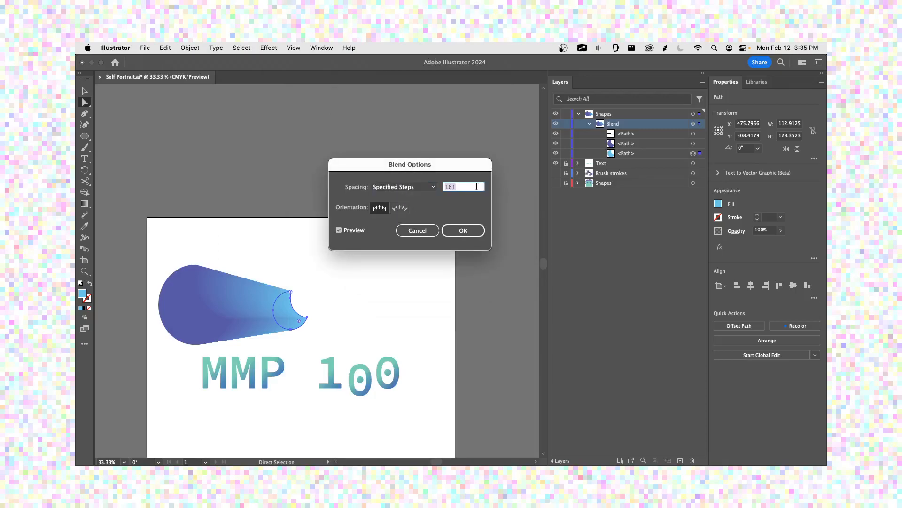
key(Return)
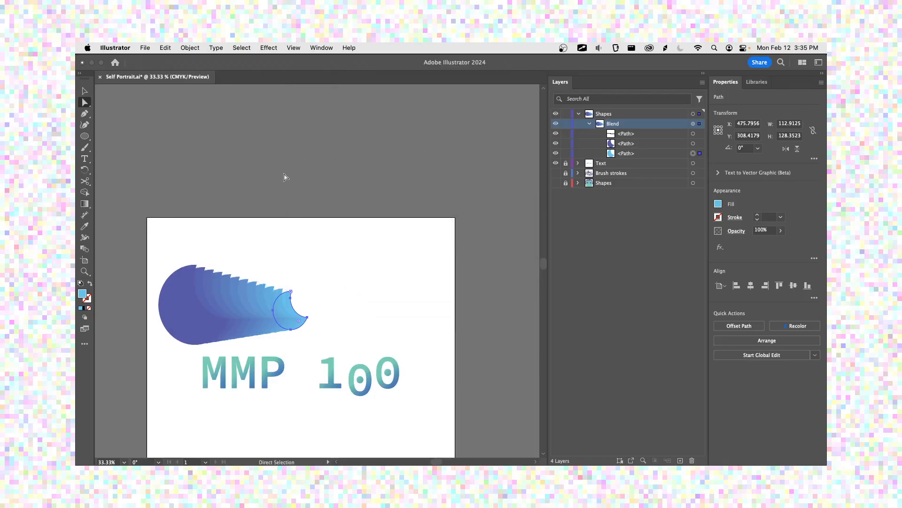
Lengthen the blend by moving its light blue crescent up and outward to about X 851, Y 114 px
key(super+equal)
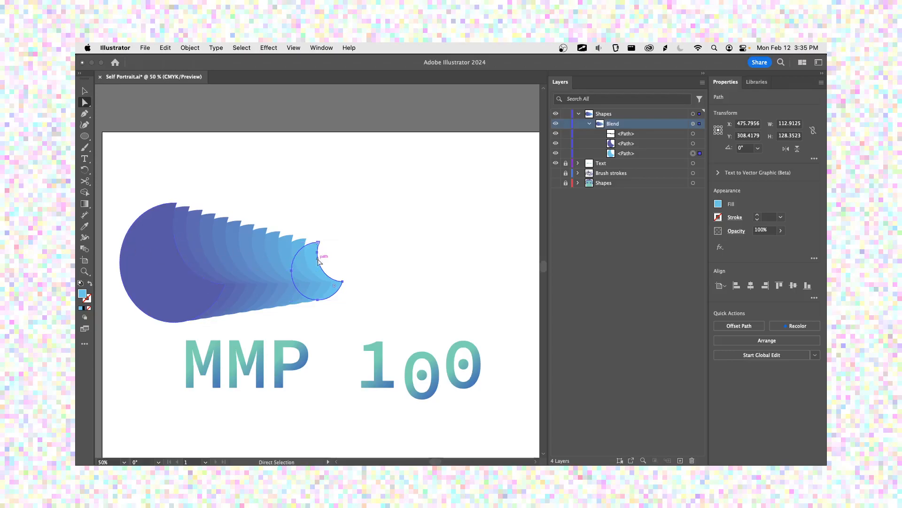
click(612, 155)
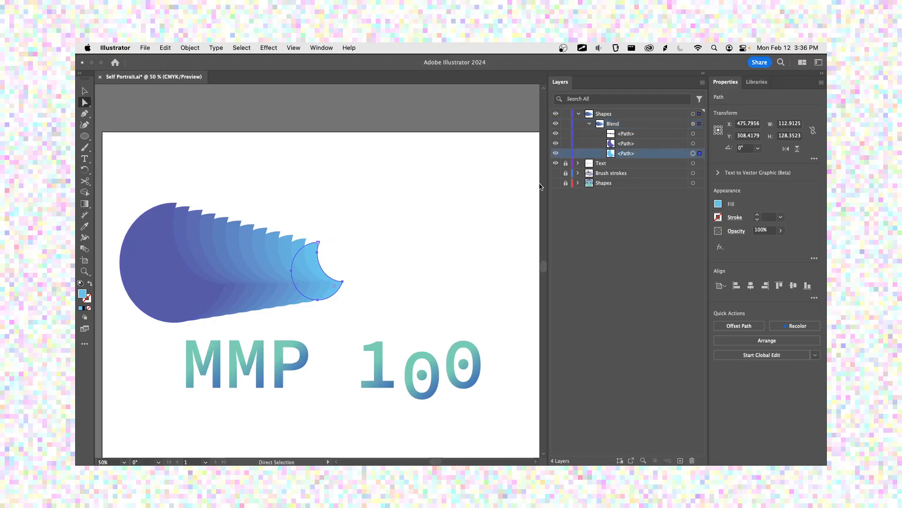
drag(313, 261, 481, 177)
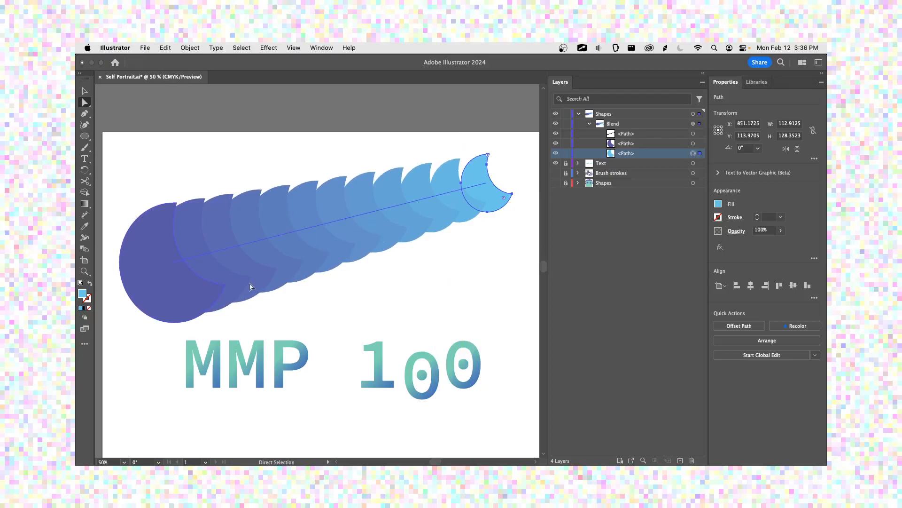
Try setting the blend's spacing to 200 Specified Steps, with the change undone again
click(349, 48)
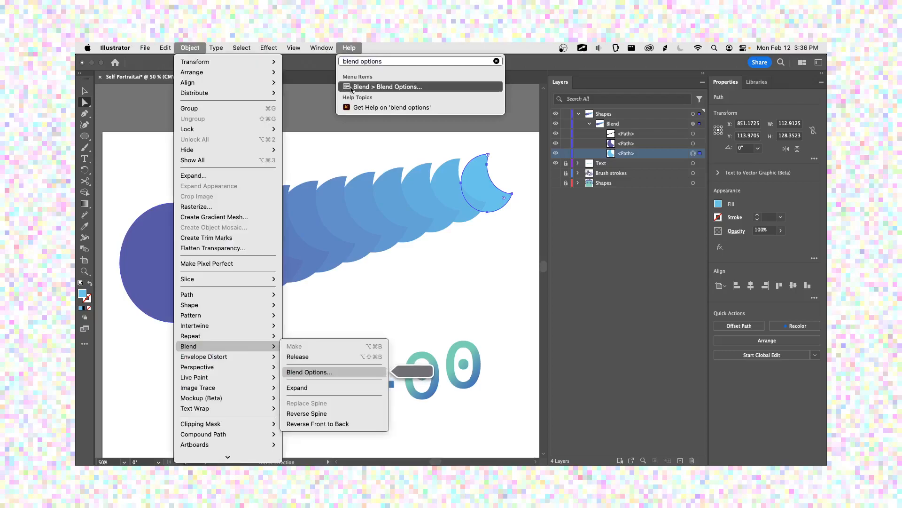
click(352, 88)
click(453, 188)
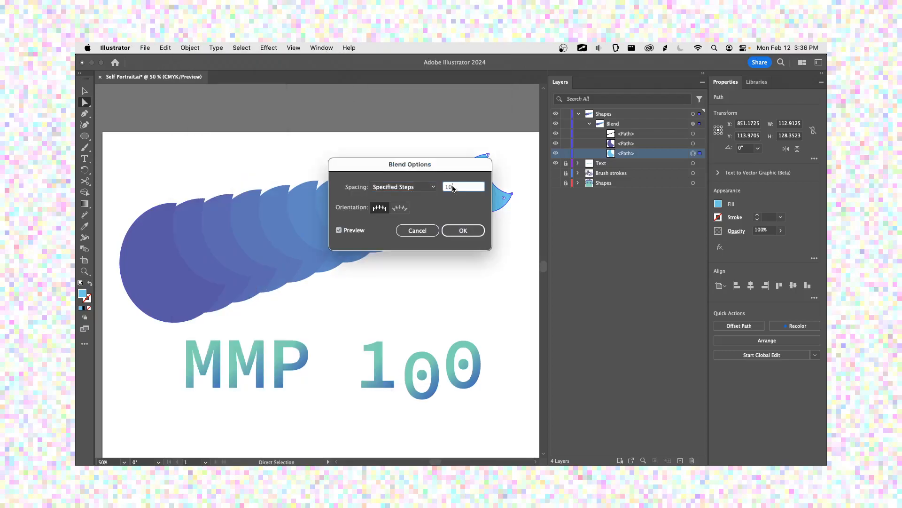
drag(453, 167, 435, 291)
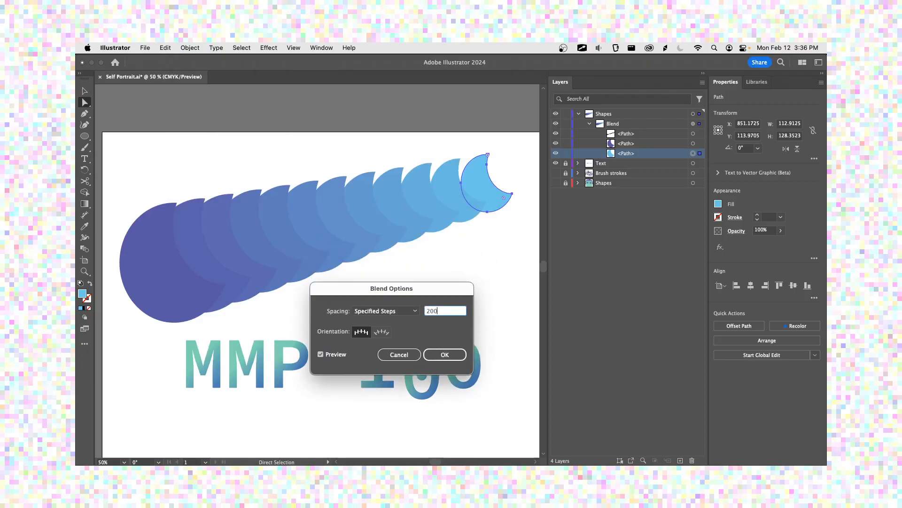
text(200)
key(Return)
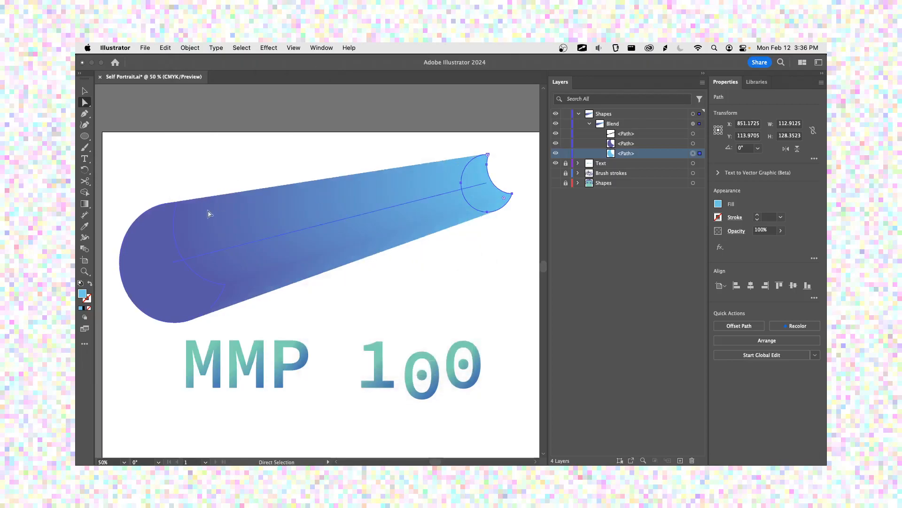
key(super+z)
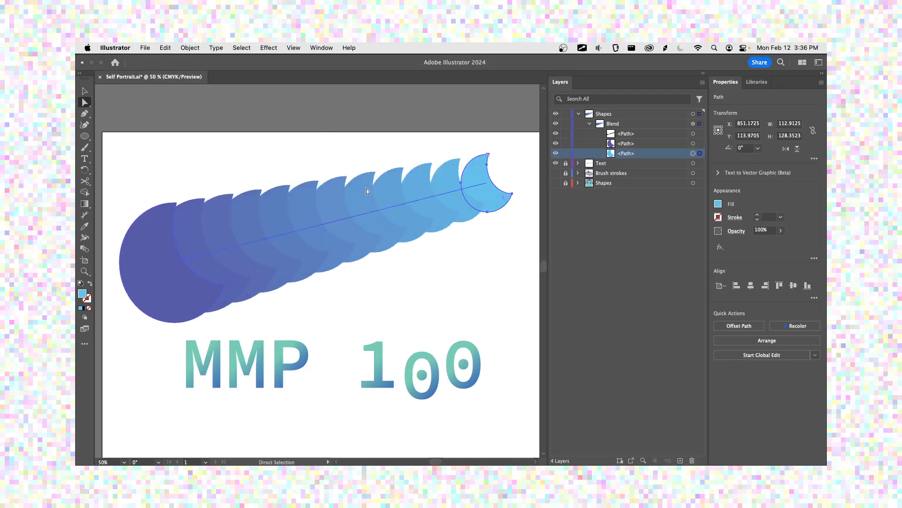
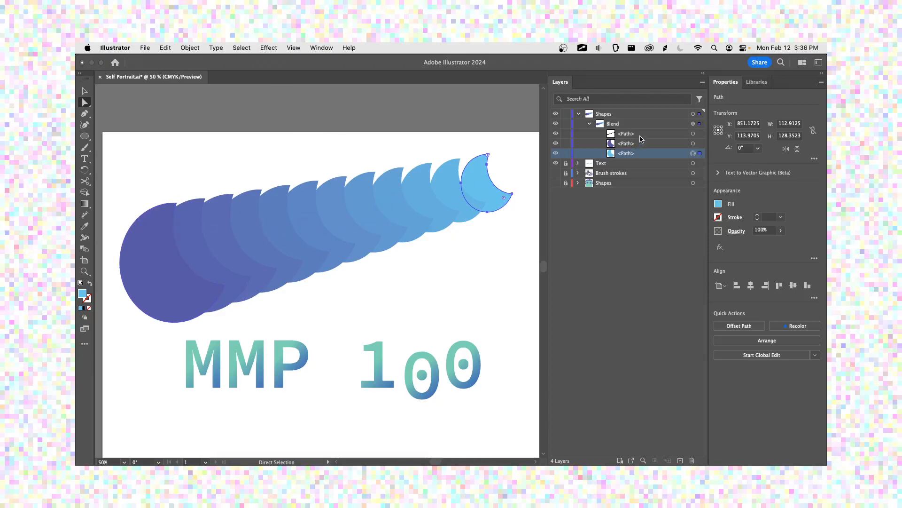
Stretch the blend diagonally: light blue crescent into the artboard's upper-right corner, dark crescent to about X 127, Y 871 px
click(631, 136)
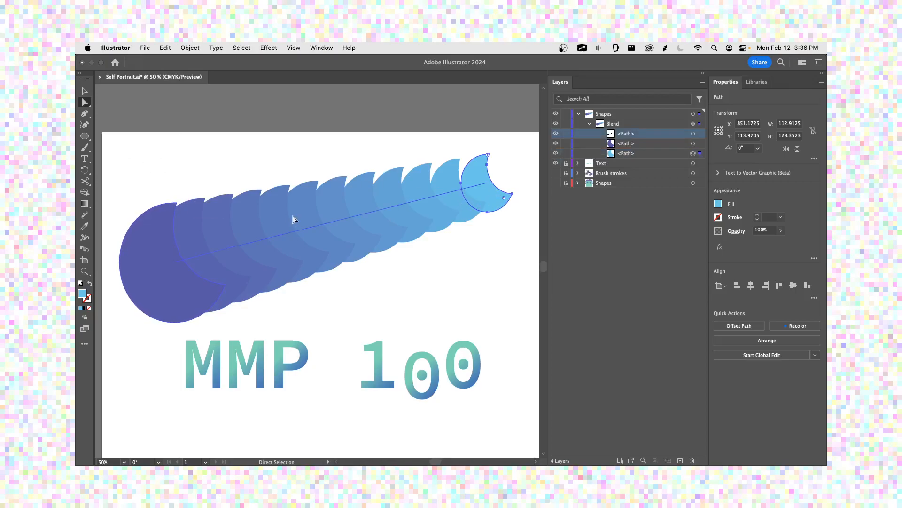
key(super+minus)
drag(249, 244, 356, 165)
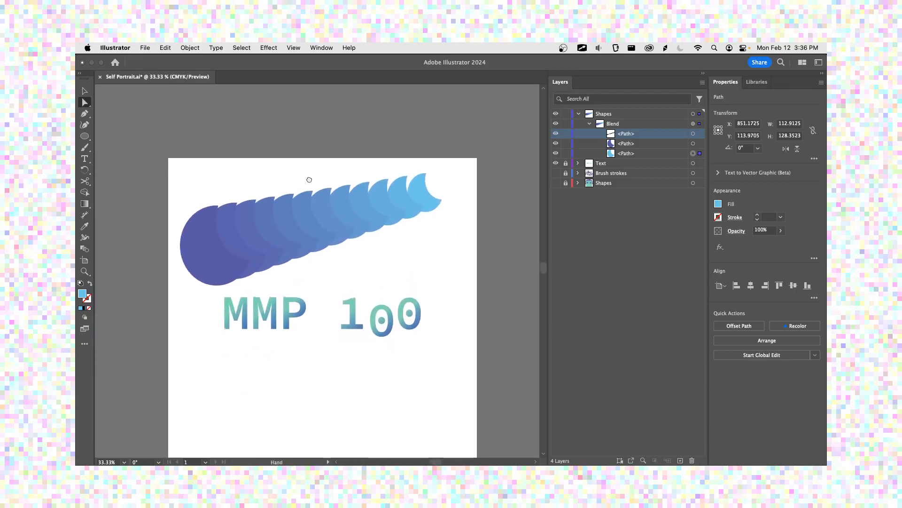
drag(424, 199, 459, 187)
click(203, 261)
drag(203, 261, 193, 436)
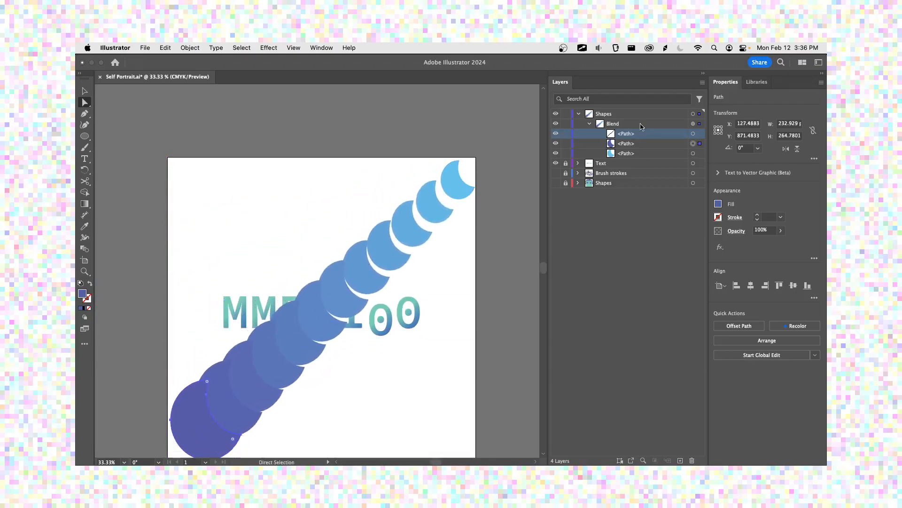
Move the Shapes layer containing the blend directly below the Text layer
mouse_move(609, 117)
mouse_down()
mouse_move(611, 187)
mouse_move(612, 170)
mouse_up()
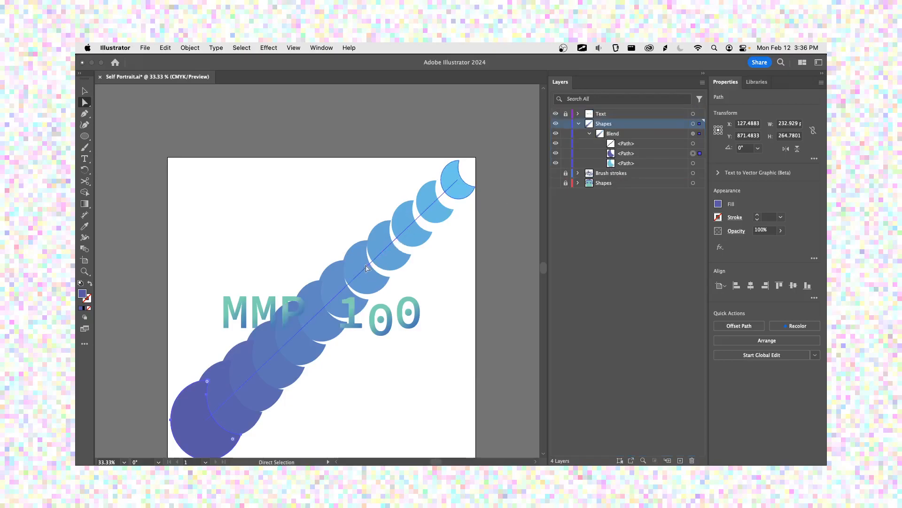
key(super+equal)
scroll(395, 329, right, 5)
scroll(395, 329, up, 3)
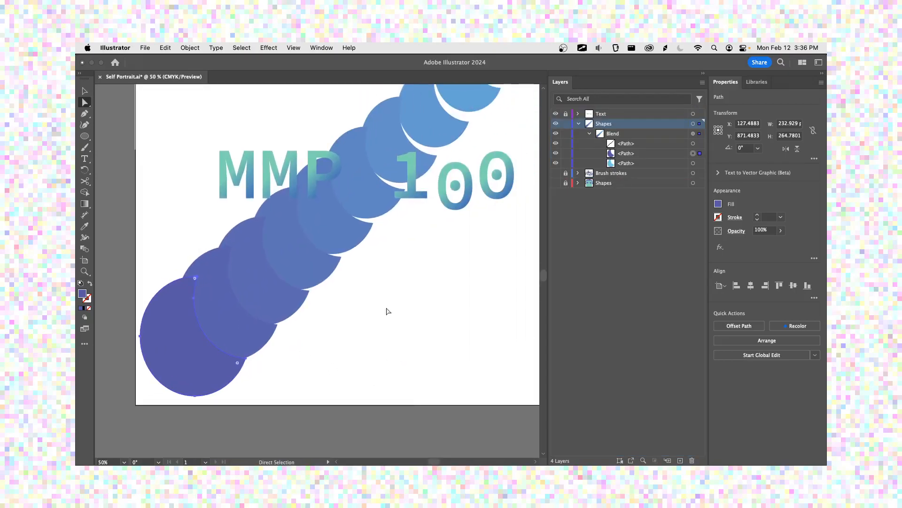
key(super+minus)
drag(246, 188, 122, 261)
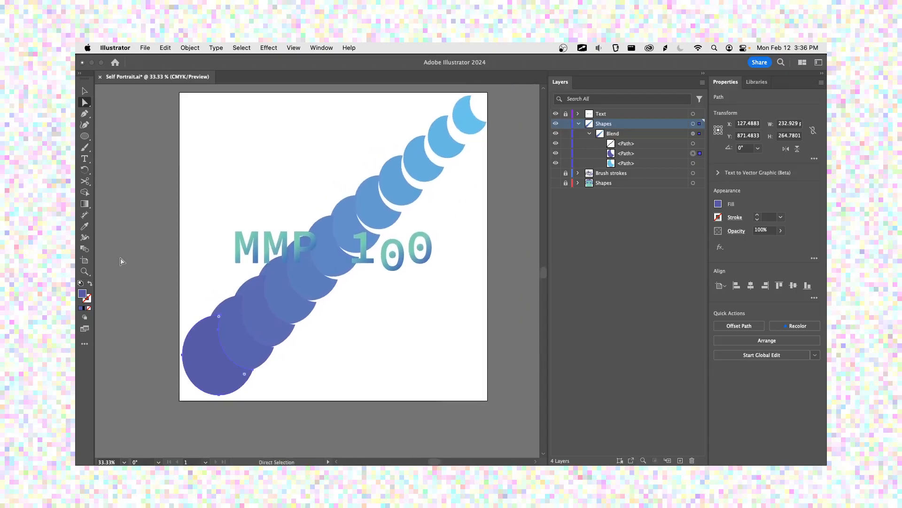
Switch to TextEdit to review the list of topics, and return to Illustrator
key(super+Tab)
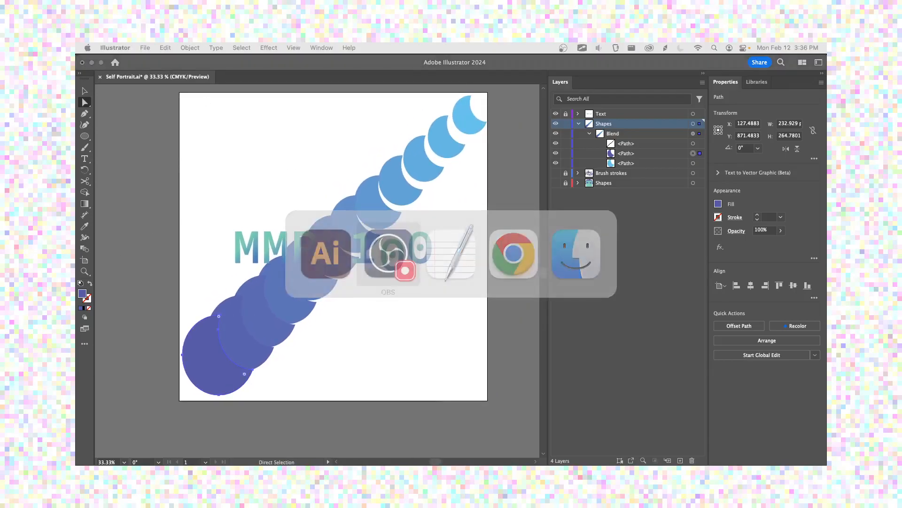
key(super+Tab)
key(super+Tab)
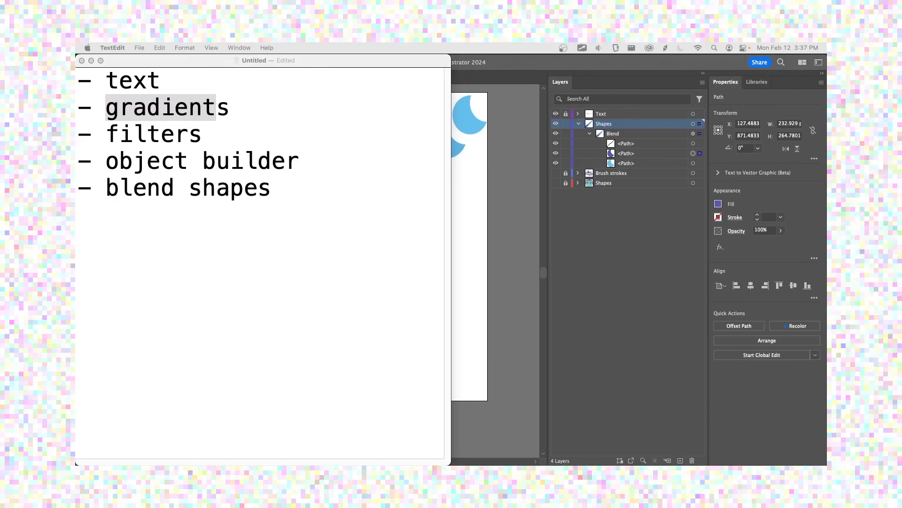
key(super+Tab)
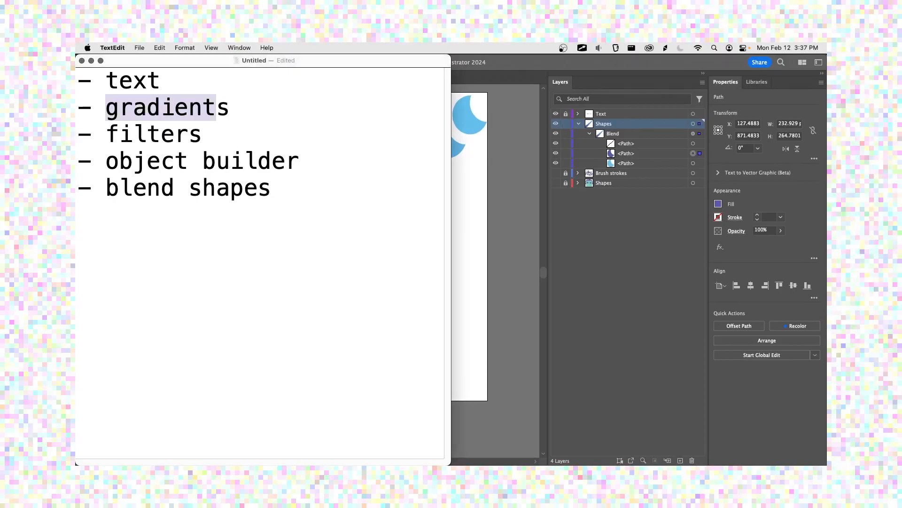
key(super+Tab)
key(super+Tab)
Move the blend's dark crescent straight up to about Y 354 px with the Selection tool and deselect it
key(v)
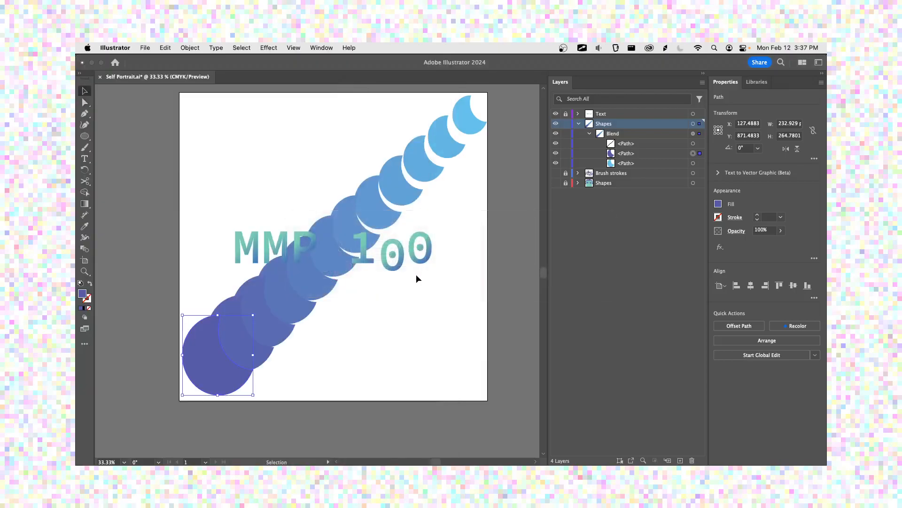
click(599, 215)
click(579, 124)
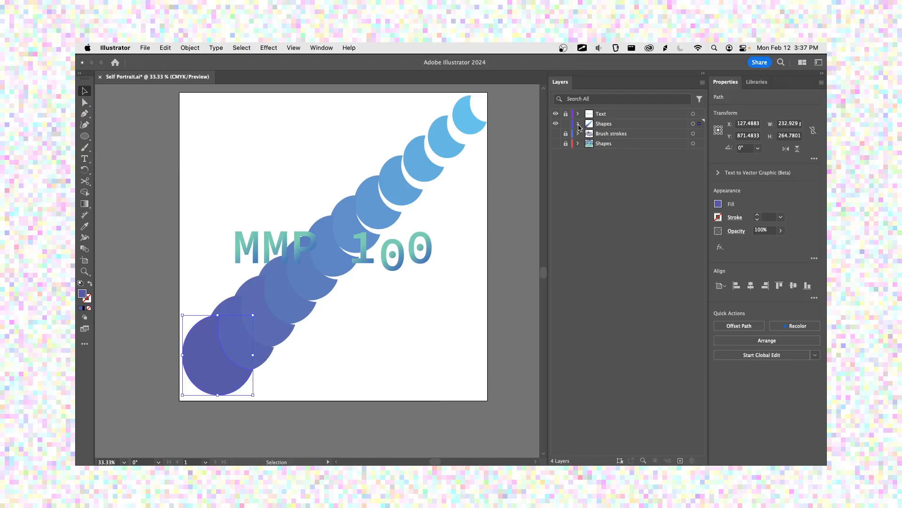
click(579, 125)
click(621, 163)
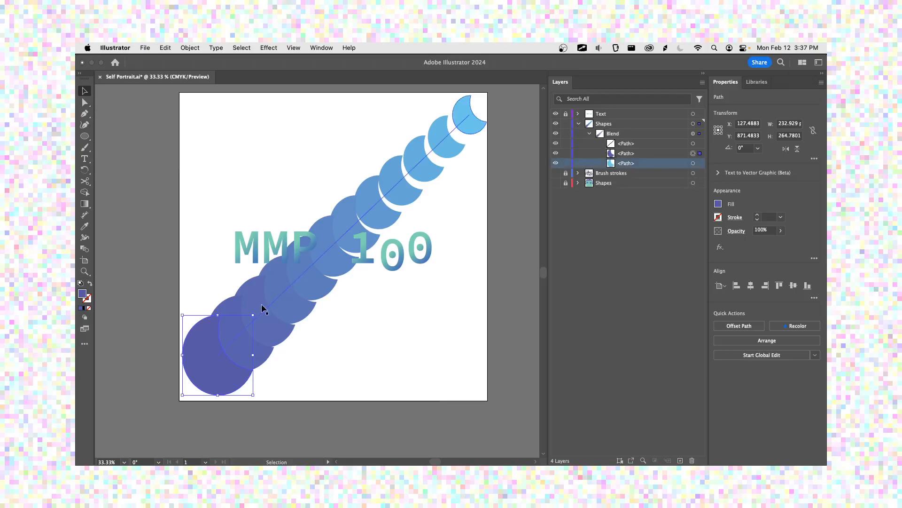
drag(202, 351, 201, 193)
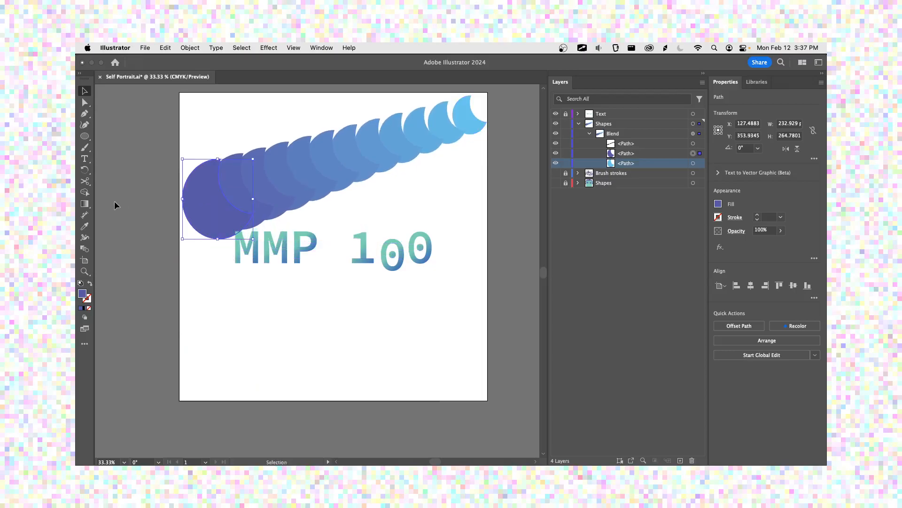
click(115, 207)
Switch the active shape tool to the Rectangle tool, without creating a shape yet
click(85, 136)
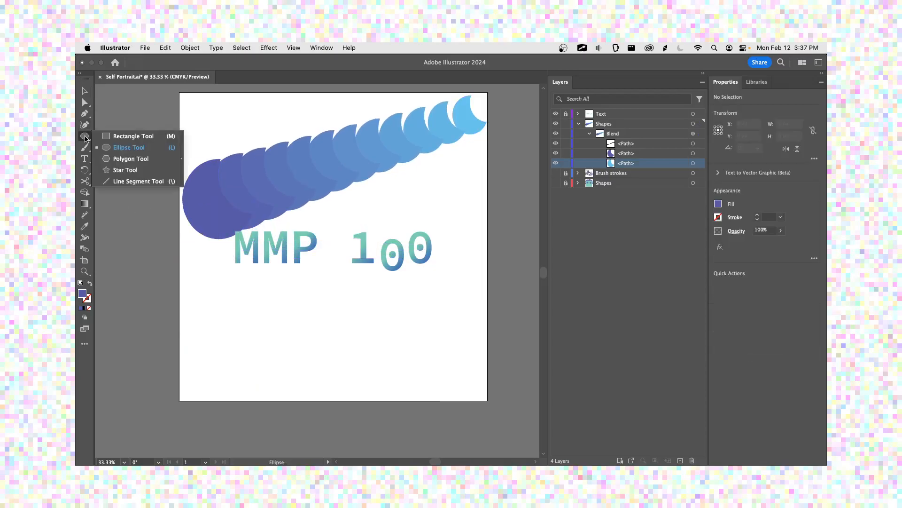
click(126, 162)
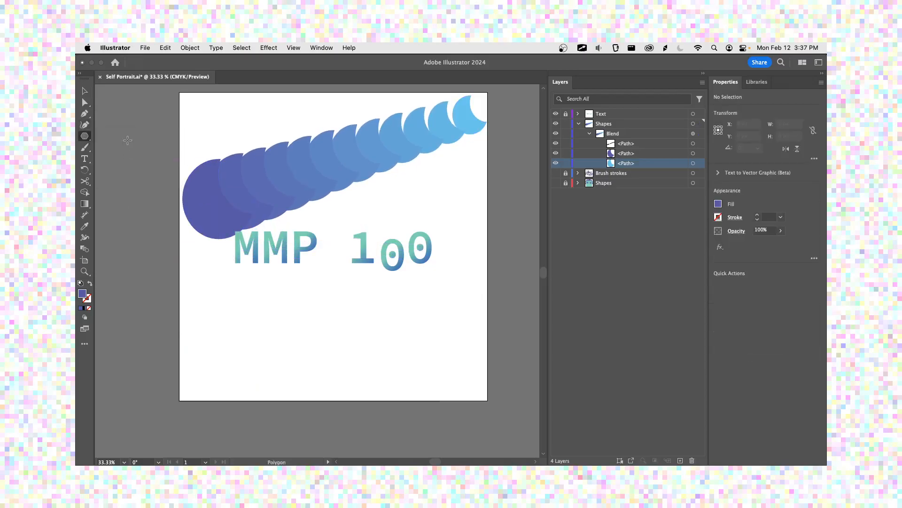
click(85, 137)
click(111, 136)
click(173, 88)
key(Escape)
Collapse and lock the Shapes layer with the blend, and add a layer named "background" directly below it
click(578, 124)
click(556, 124)
click(557, 124)
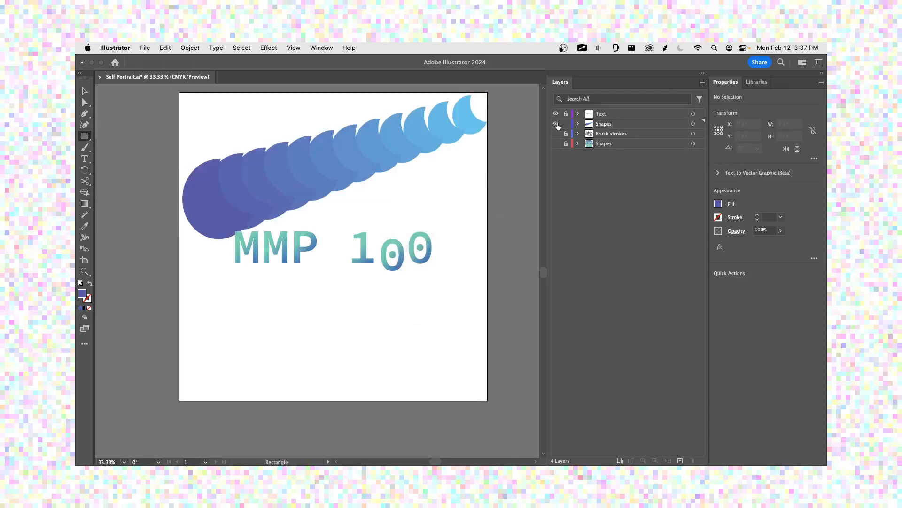
click(680, 461)
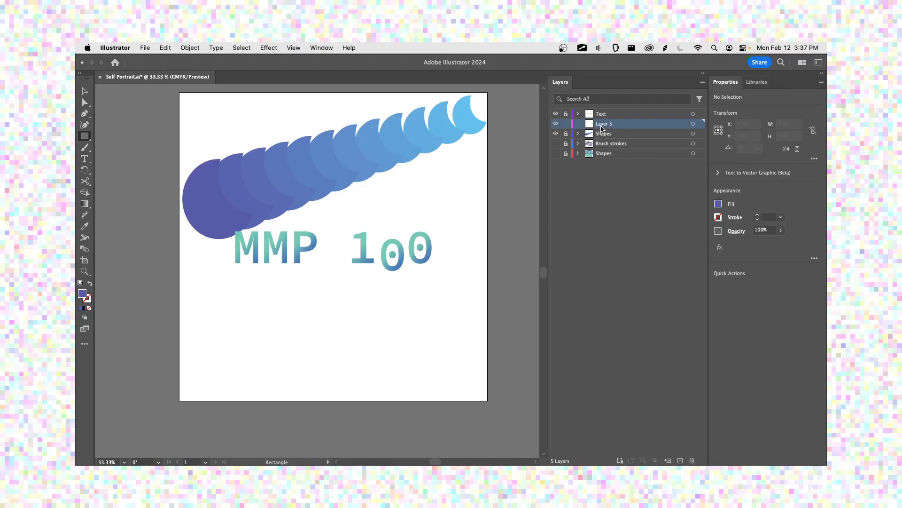
double_click(601, 128)
text(background)
key(Return)
drag(618, 124, 618, 138)
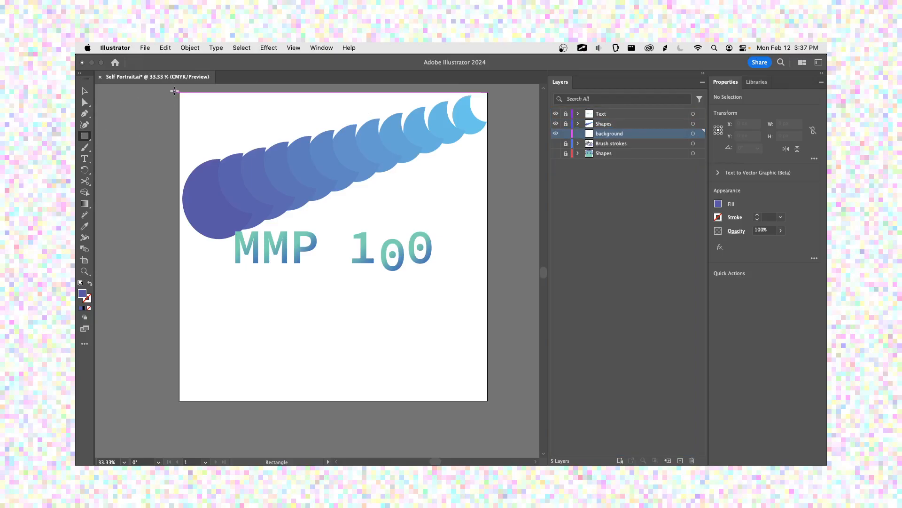
Cover the artboard with a rectangle of about 1031 × 1024 px on the background layer and give it a linear gradient fill
mouse_move(178, 93)
mouse_down()
mouse_move(338, 278)
mouse_move(468, 366)
mouse_move(488, 400)
mouse_up()
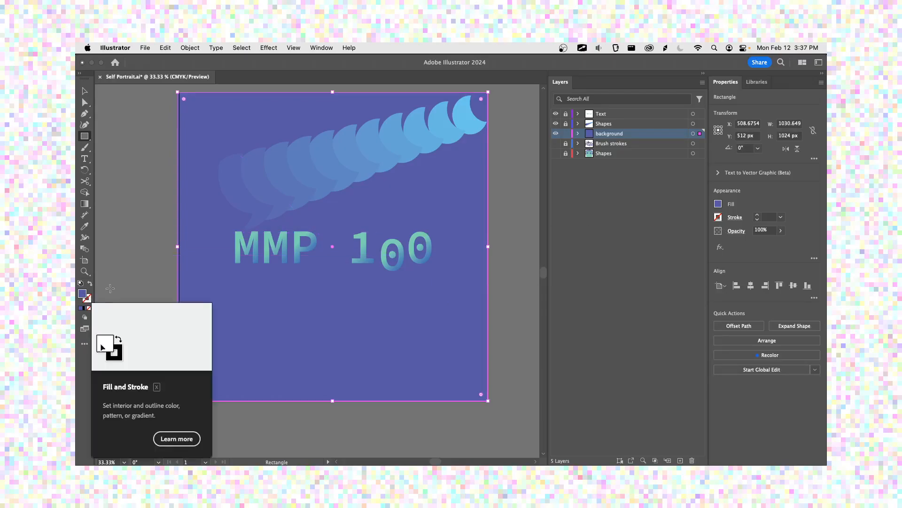
key(g)
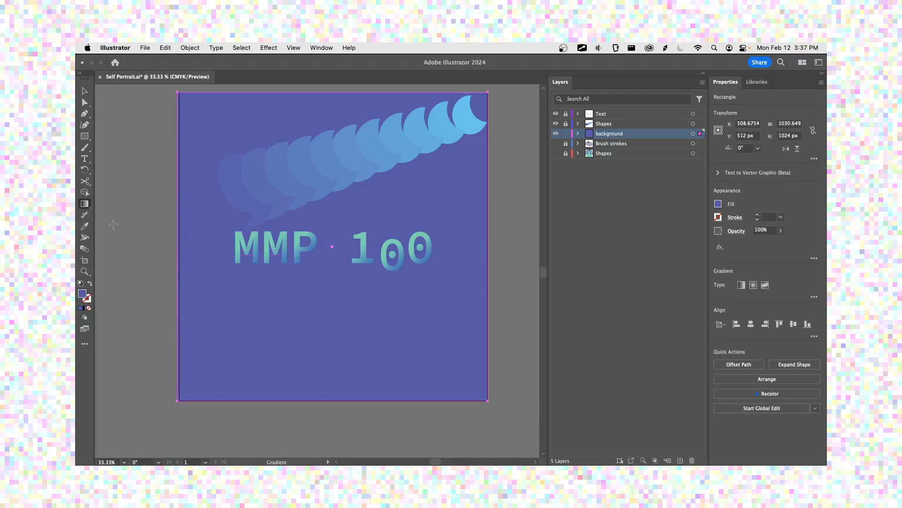
click(215, 284)
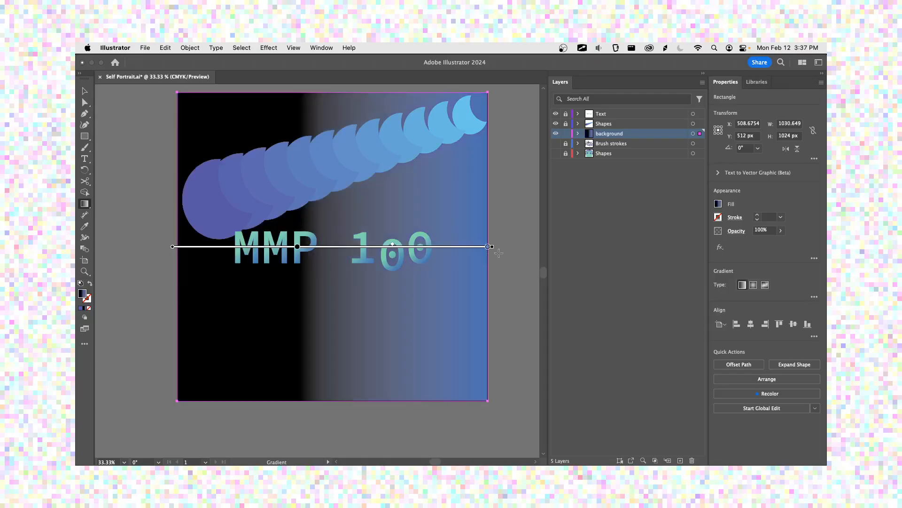
Shift the background gradient's line and midpoint, and rotate it to run diagonally from the artboard's upper left toward the lower right
mouse_move(492, 247)
mouse_down()
mouse_move(497, 276)
mouse_move(487, 280)
mouse_up()
drag(389, 245, 411, 243)
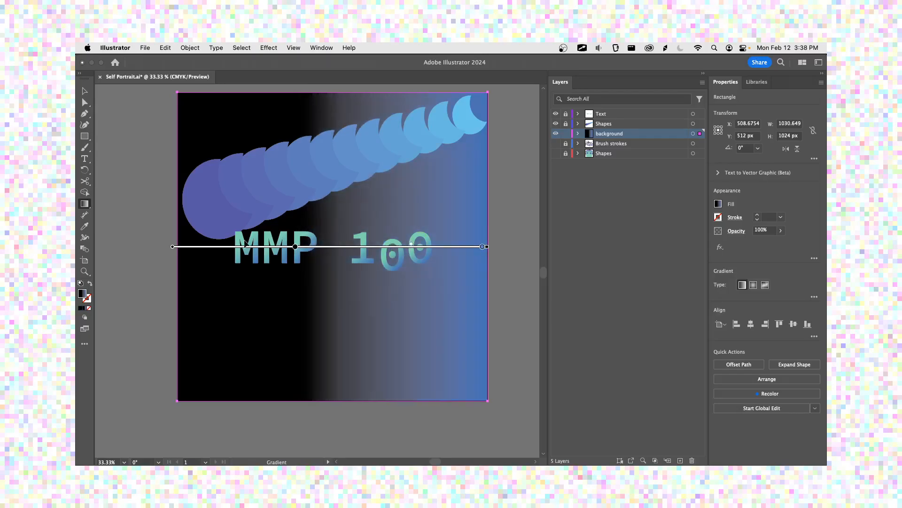
mouse_move(173, 247)
mouse_down()
mouse_move(157, 232)
mouse_move(149, 177)
mouse_move(146, 247)
mouse_up()
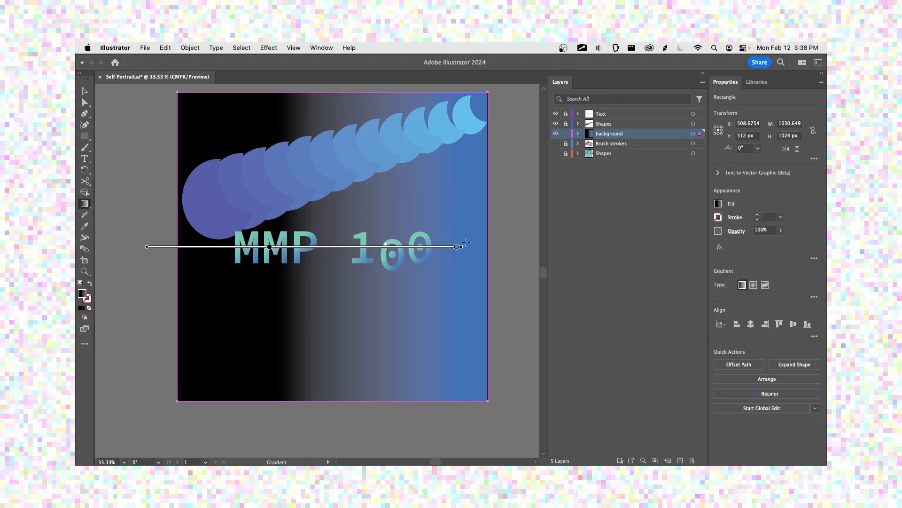
mouse_move(465, 242)
mouse_down()
mouse_move(463, 280)
mouse_move(424, 400)
mouse_up()
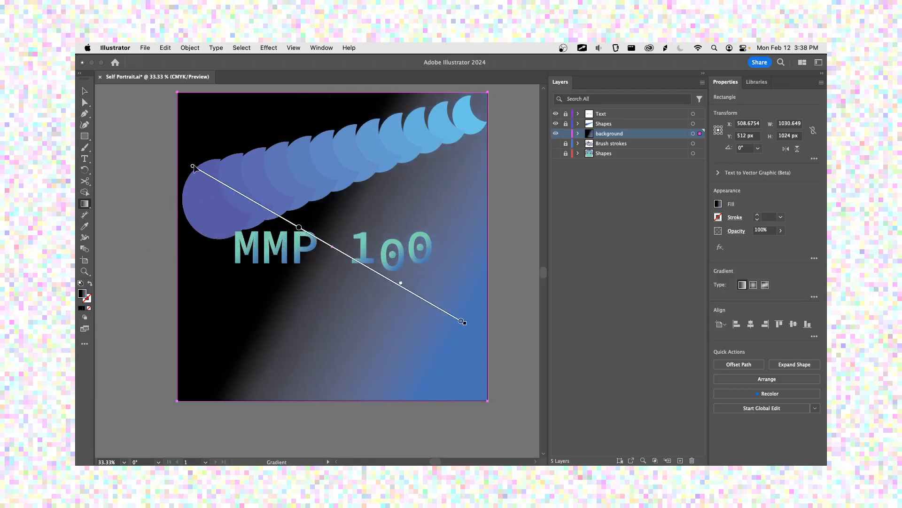
drag(192, 166, 177, 90)
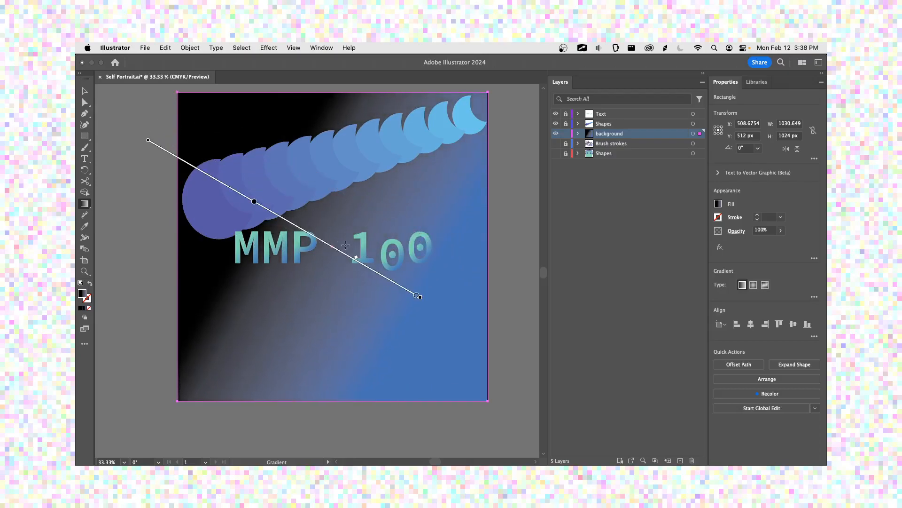
Recolor the background gradient's black color stop to light teal, hex 99D6D4
click(254, 202)
double_click(254, 202)
click(192, 293)
drag(190, 295, 195, 292)
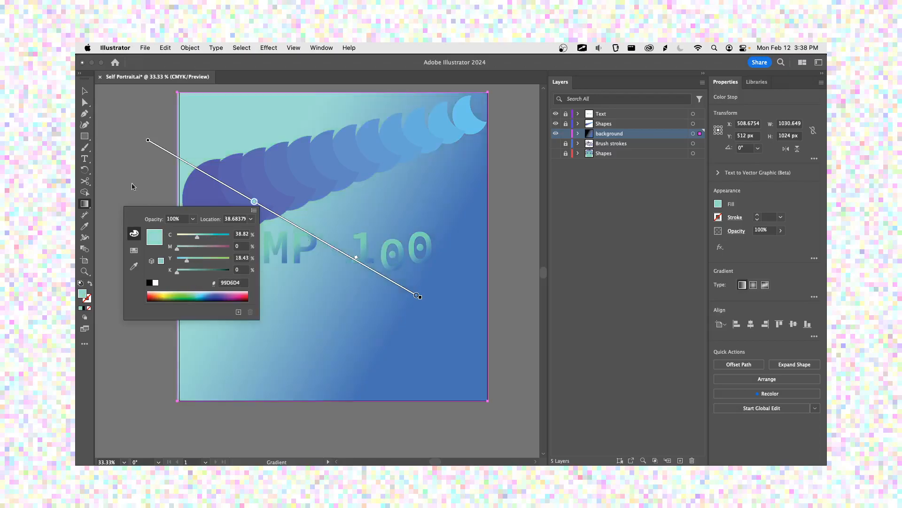
Redirect the background gradient toward the artboard's lower-right corner and move its blue color stop close to that corner
click(127, 172)
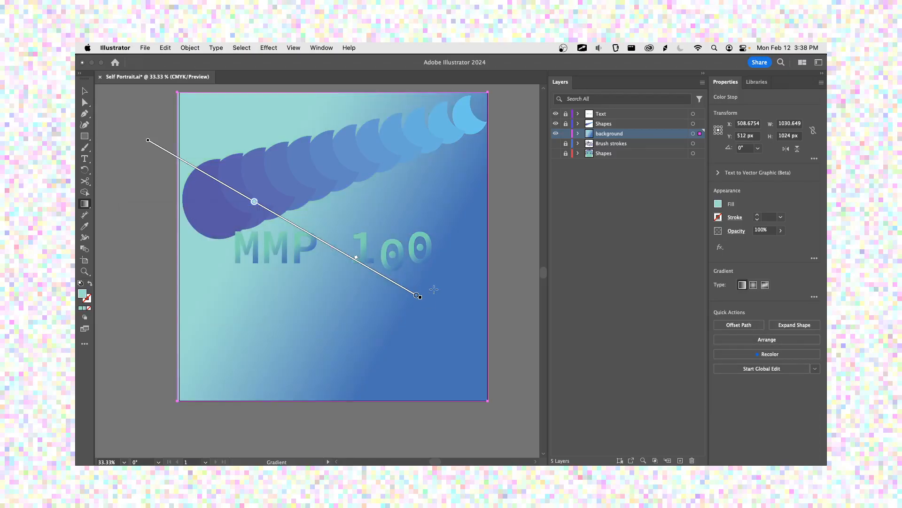
click(417, 295)
mouse_move(417, 295)
mouse_down()
mouse_move(392, 280)
mouse_move(501, 344)
mouse_move(501, 360)
mouse_move(510, 347)
mouse_move(486, 395)
mouse_up()
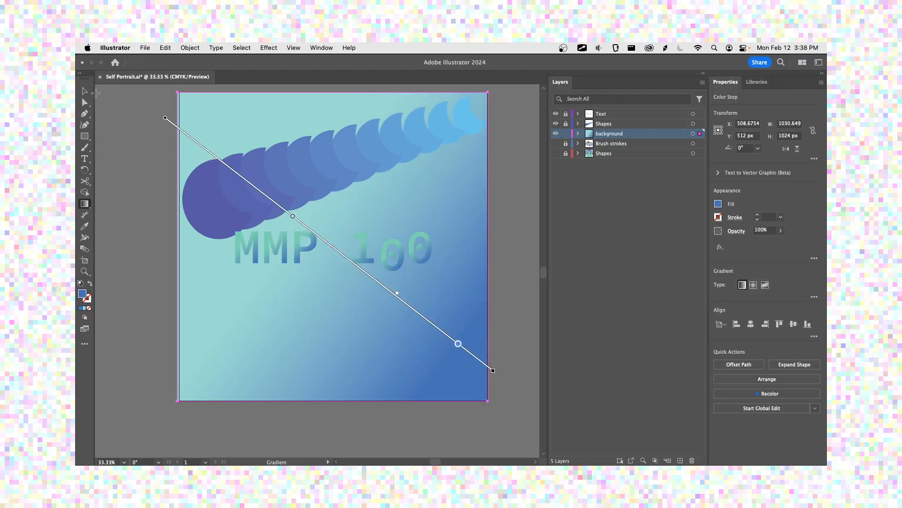
key(v)
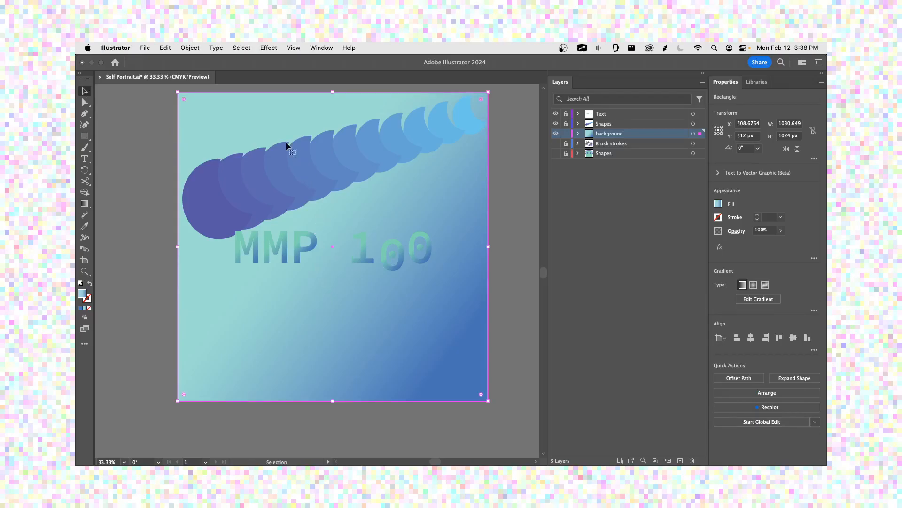
Start a Grain texture effect on the background gradient rectangle
click(270, 47)
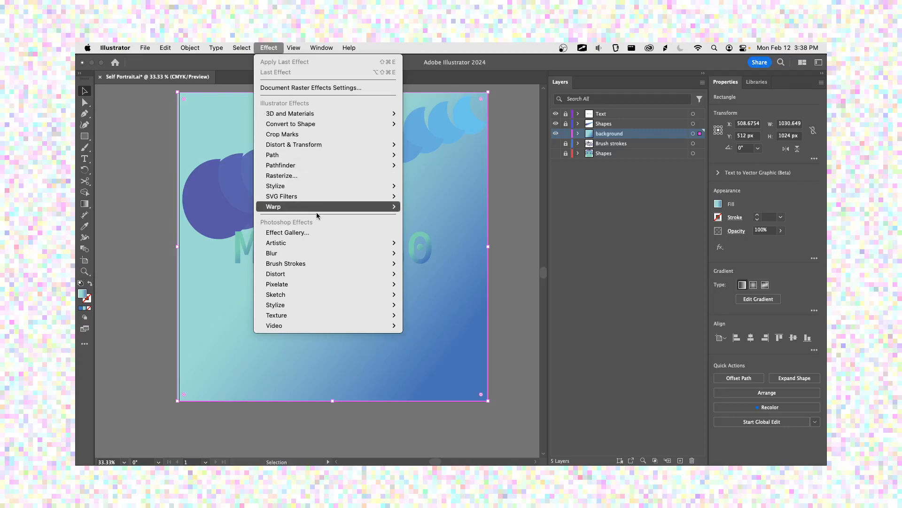
mouse_move(315, 206)
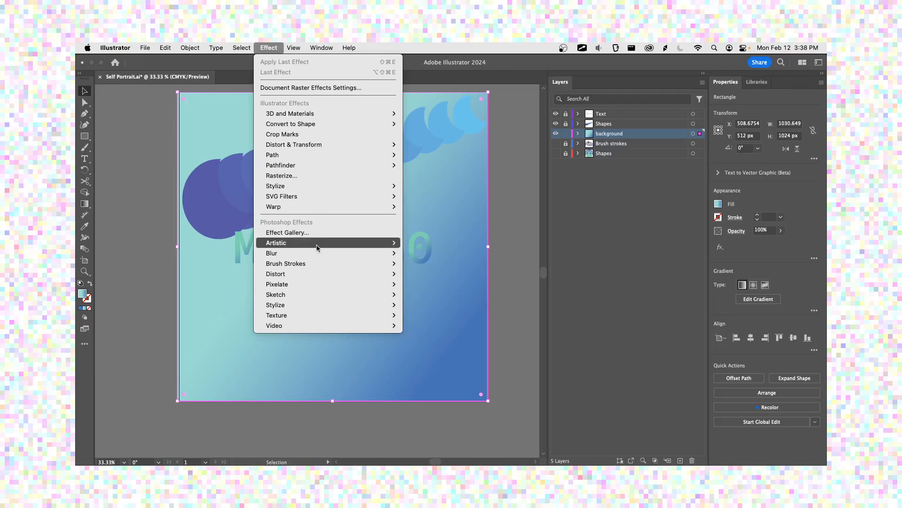
mouse_move(344, 317)
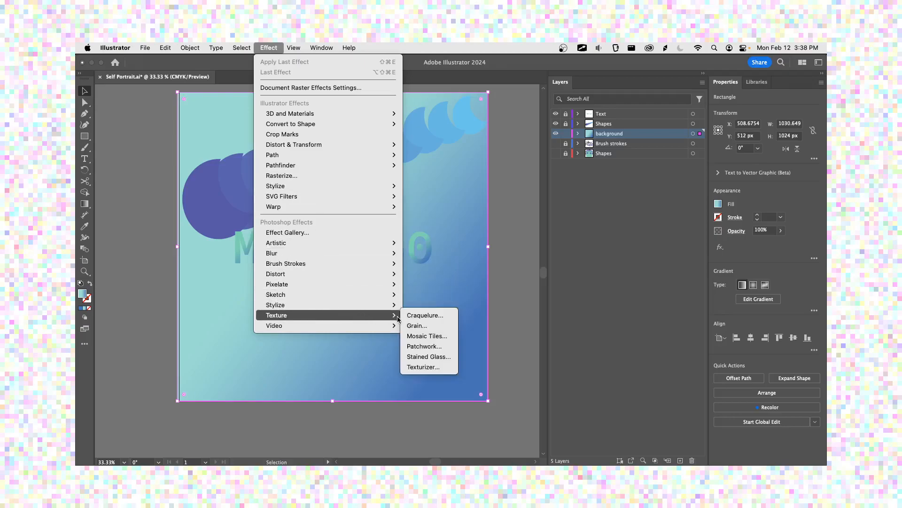
click(416, 327)
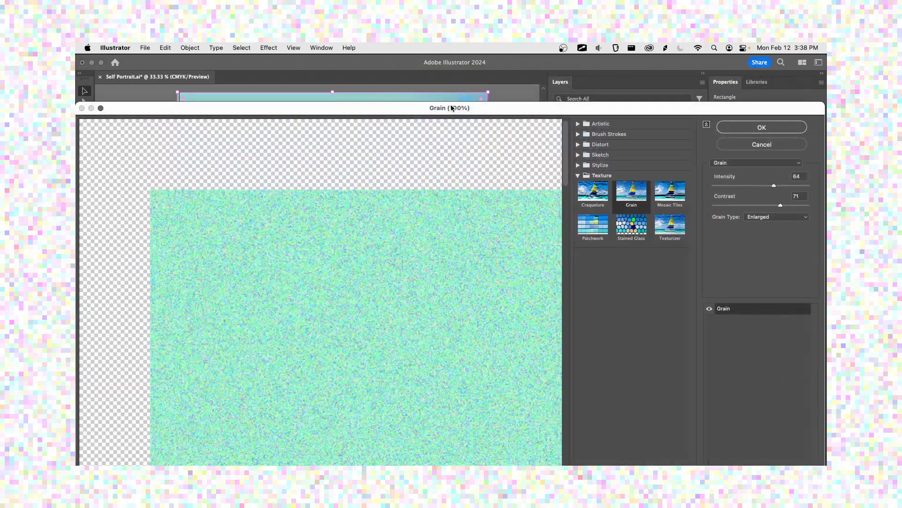
double_click(453, 108)
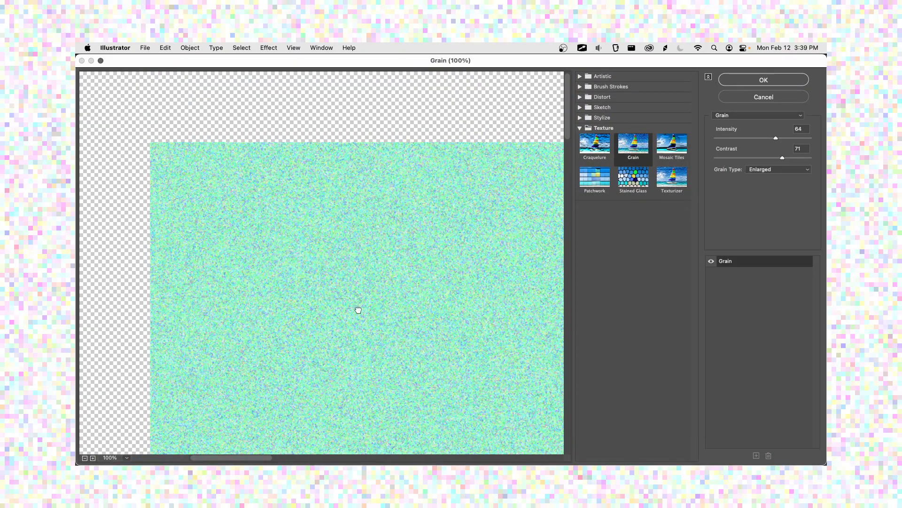
drag(359, 309, 187, 191)
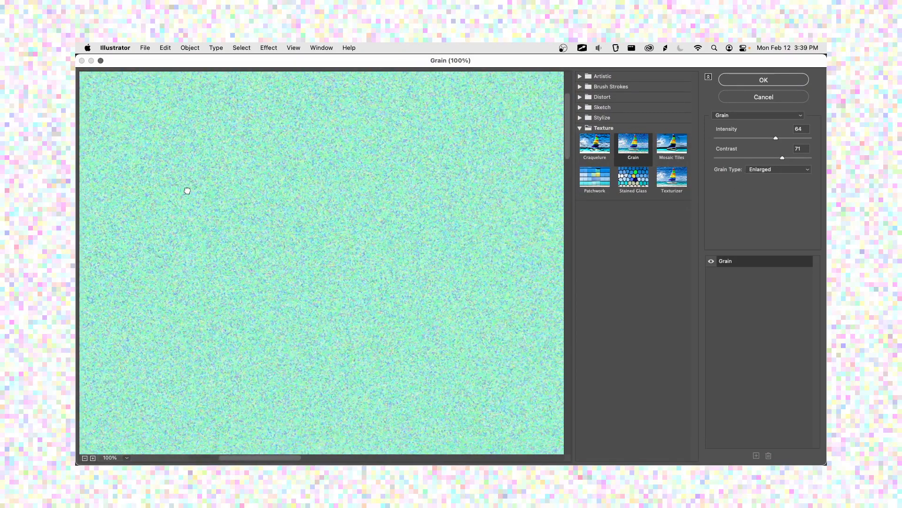
click(85, 458)
click(84, 458)
click(85, 458)
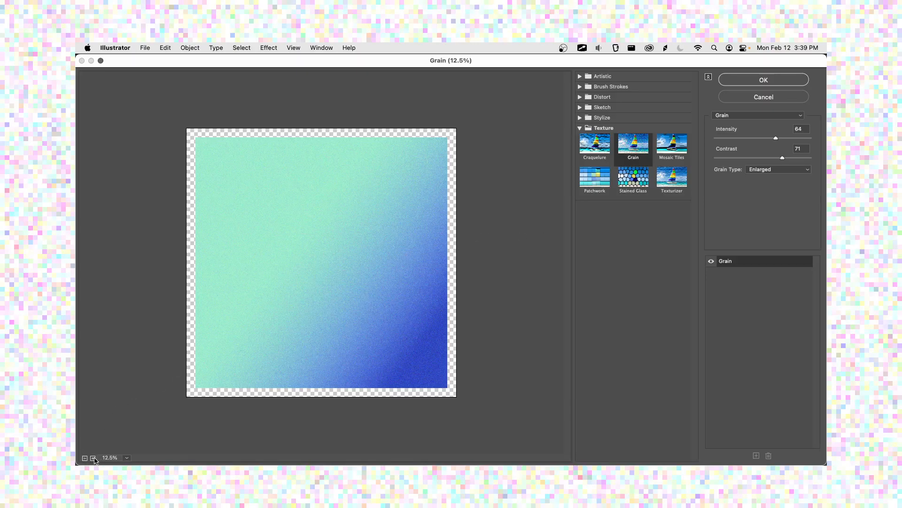
click(93, 458)
Try the Stippled, Horizontal, Vertical, Speckle and Soft grain types, and return the grain type to Enlarged
click(771, 169)
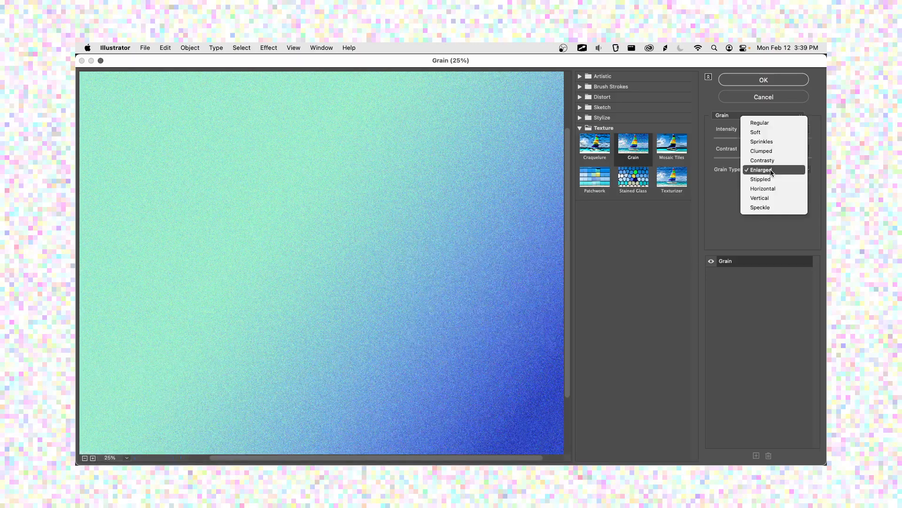
click(769, 179)
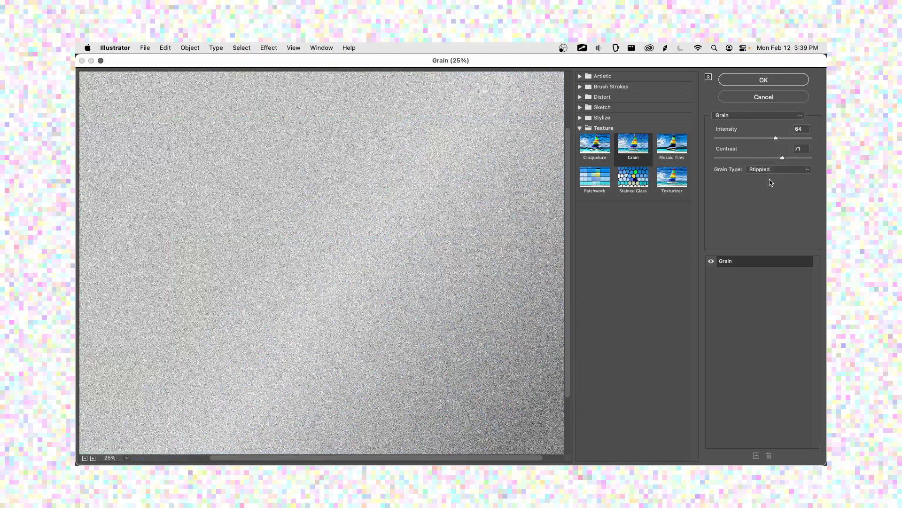
click(771, 171)
click(770, 178)
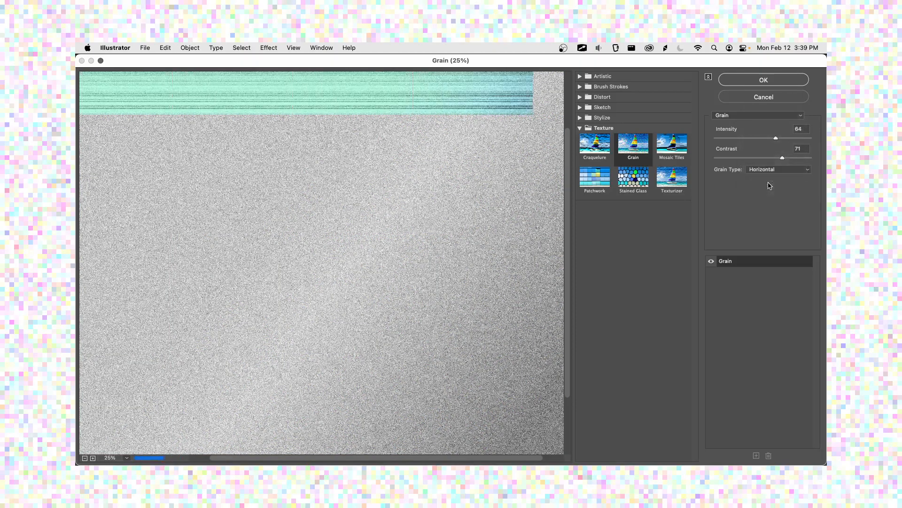
click(769, 171)
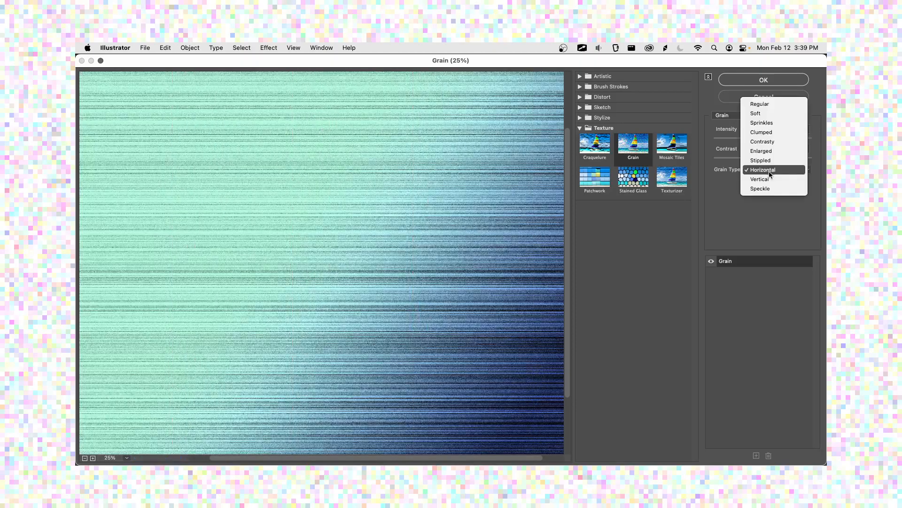
click(771, 180)
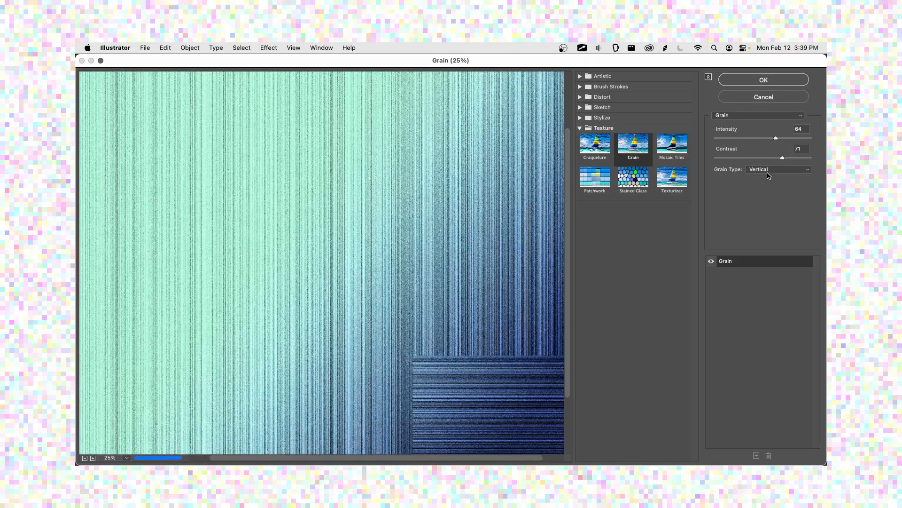
click(768, 170)
click(771, 183)
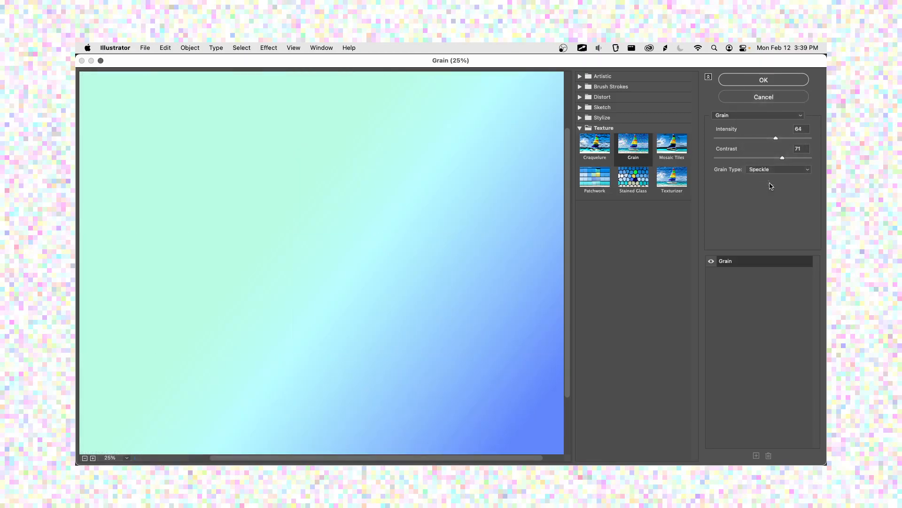
click(771, 177)
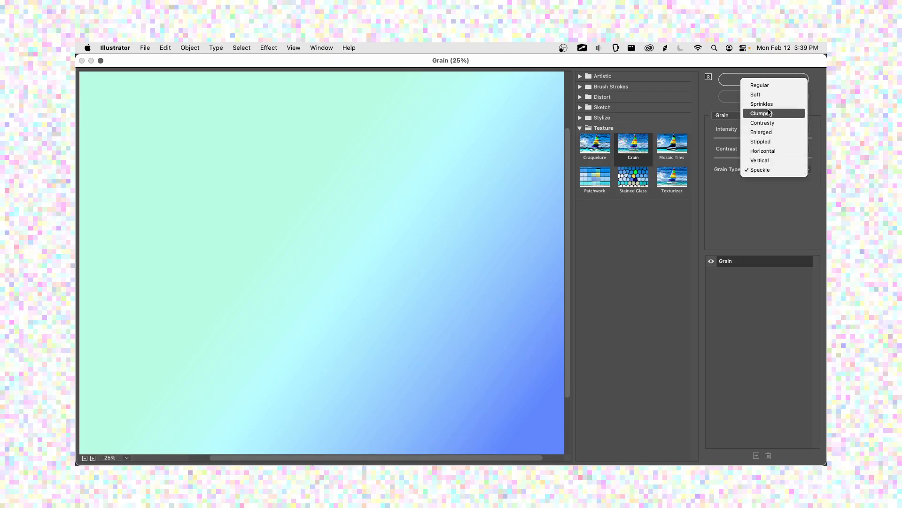
click(771, 95)
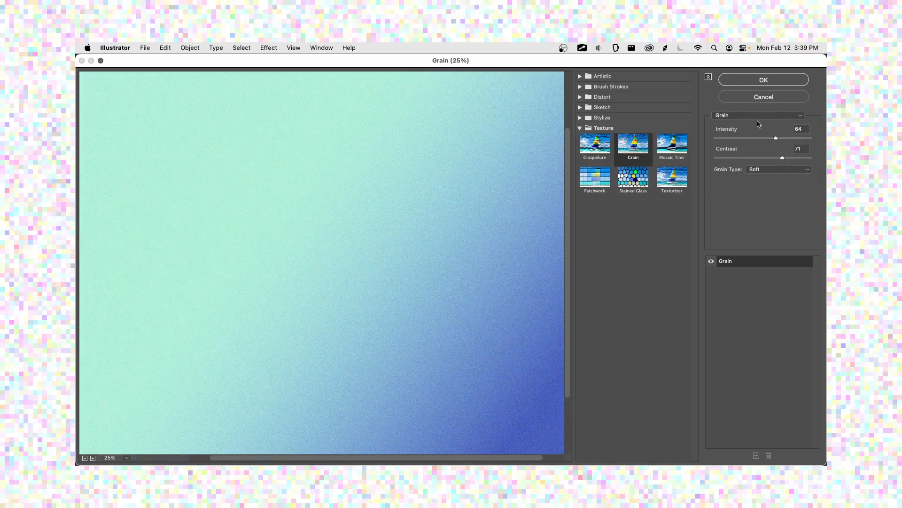
click(765, 171)
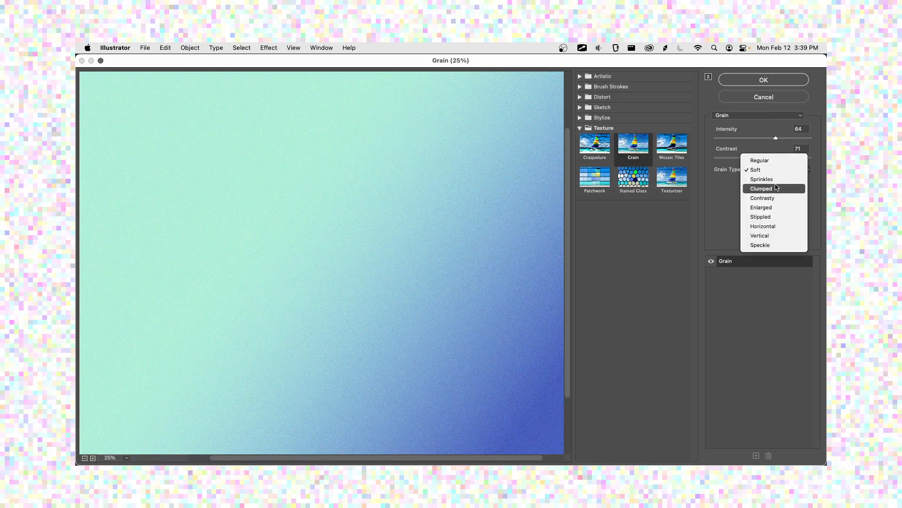
click(768, 207)
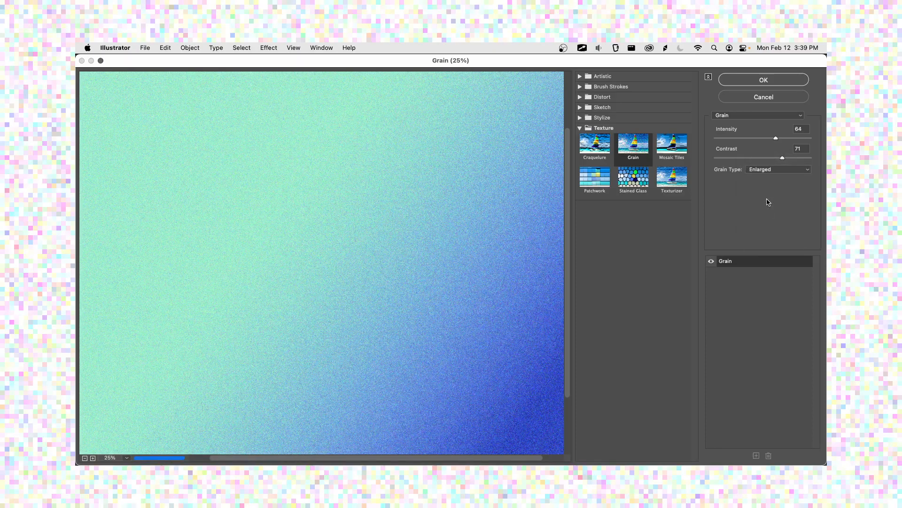
Set the Grain Intensity to 42, raise the Contrast close to its maximum, and apply the effect
drag(776, 138, 756, 139)
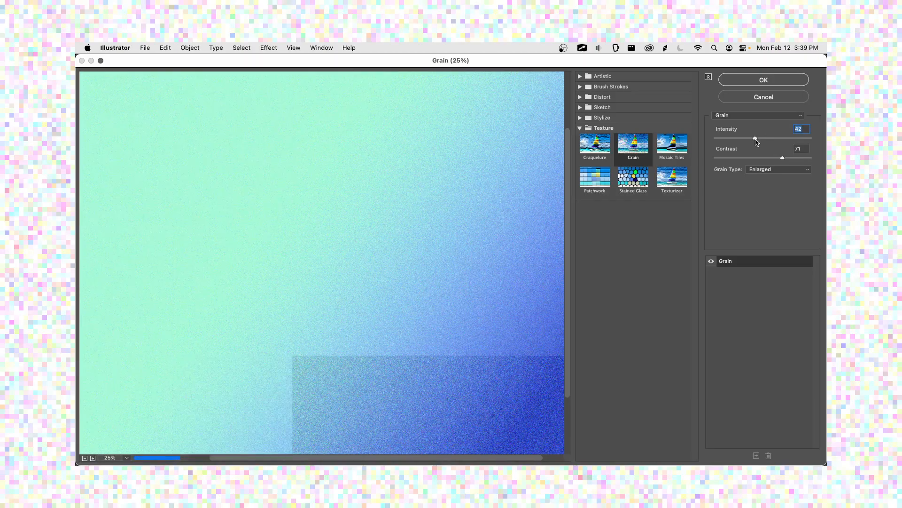
drag(783, 159, 807, 158)
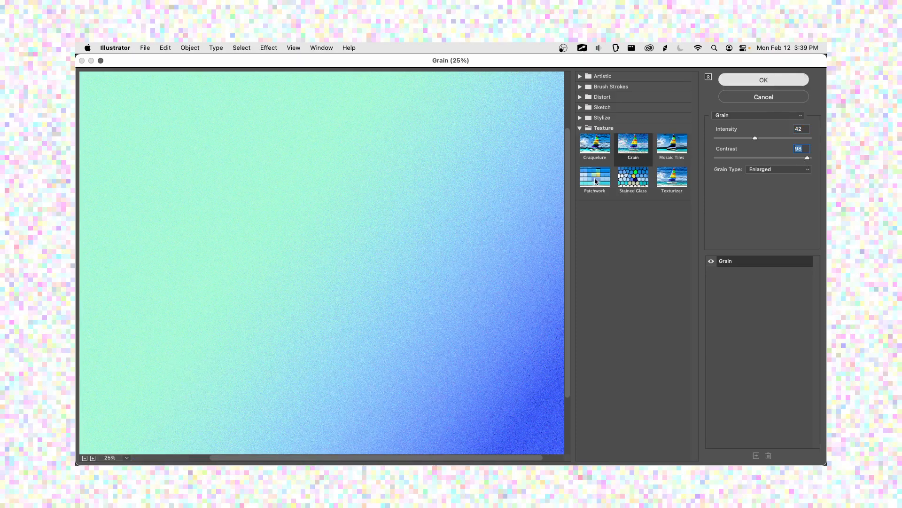
key(Return)
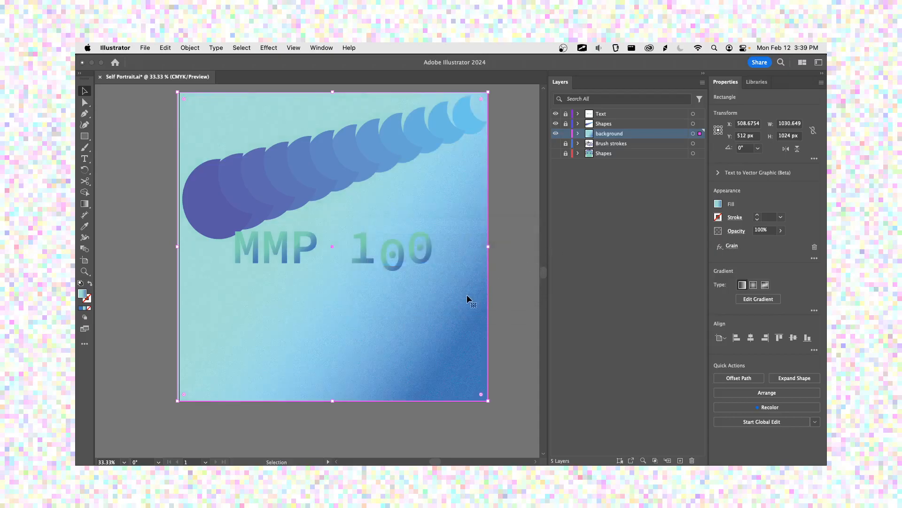
Try shrinking the grainy background rectangle to about 884 × 798 px, and undo the resize
drag(447, 298, 387, 334)
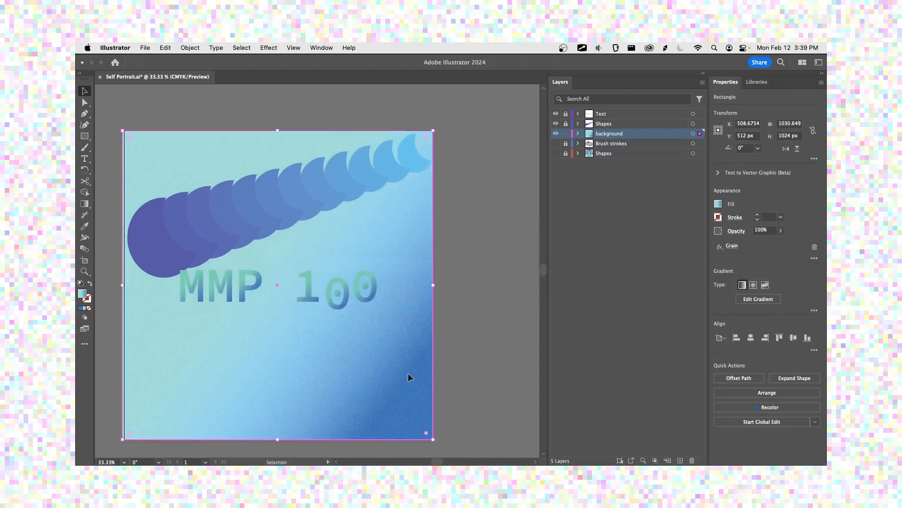
click(453, 433)
click(427, 437)
drag(433, 440, 394, 379)
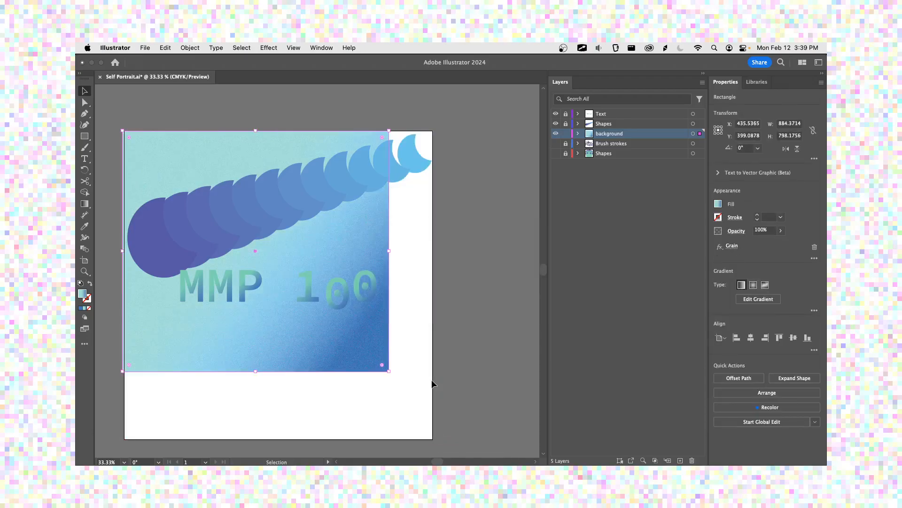
key(a)
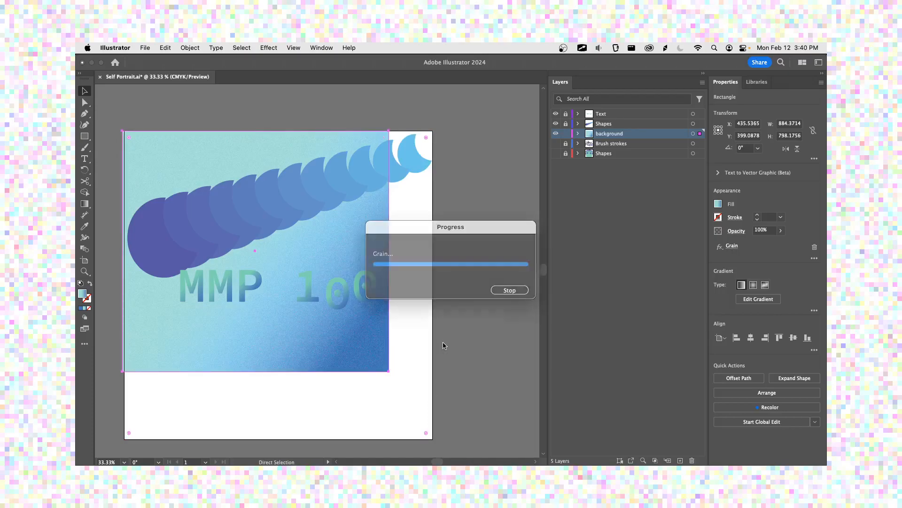
key(space)
drag(472, 255, 491, 228)
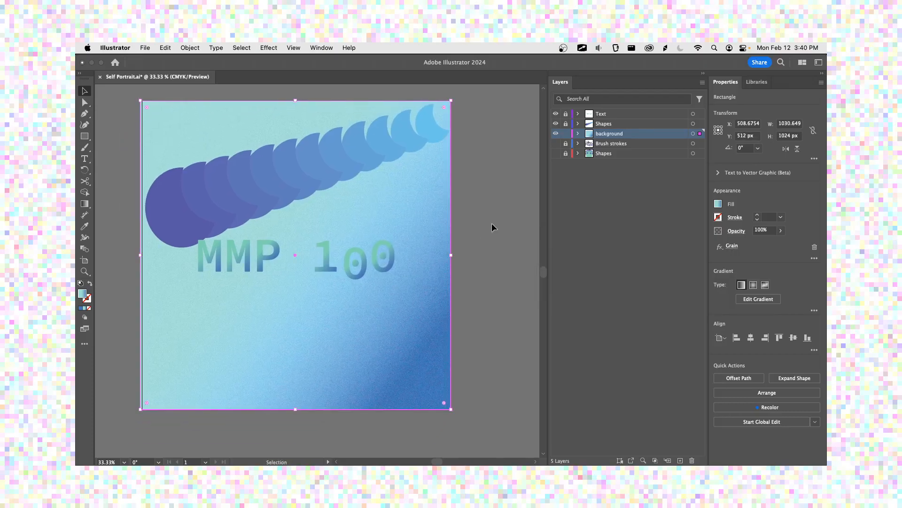
Hide and reshow the background layer, and save the document
click(556, 133)
click(556, 133)
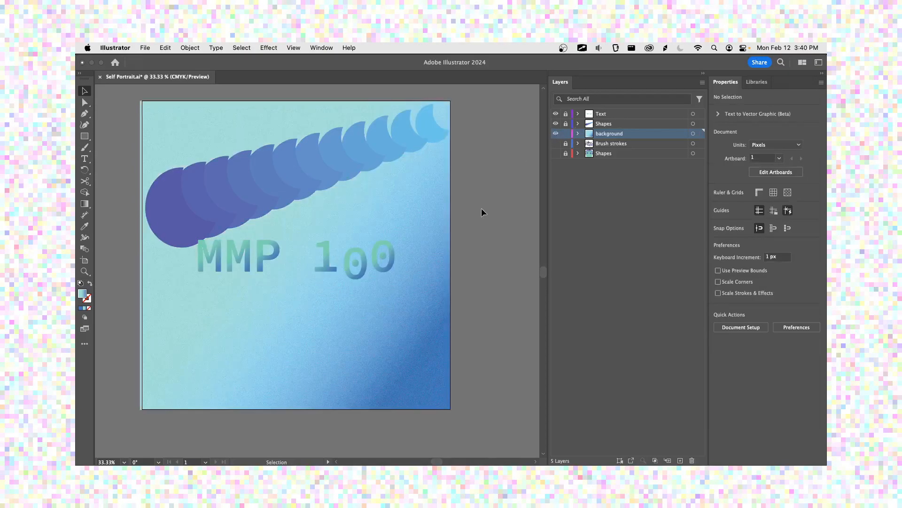
key(super+s)
drag(473, 211, 491, 215)
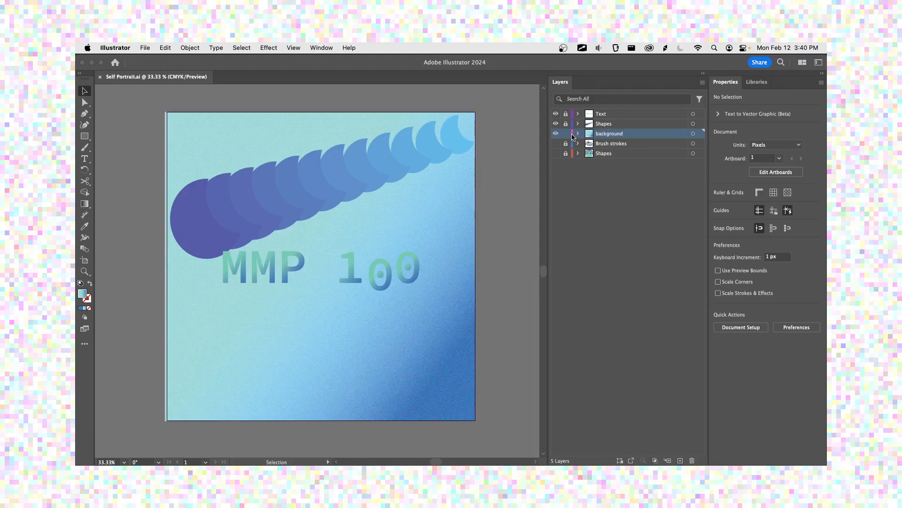
Show the hidden Shapes layer with the face and move it directly below the Text layer, above the crescent blend's layer
click(556, 154)
drag(608, 155, 610, 132)
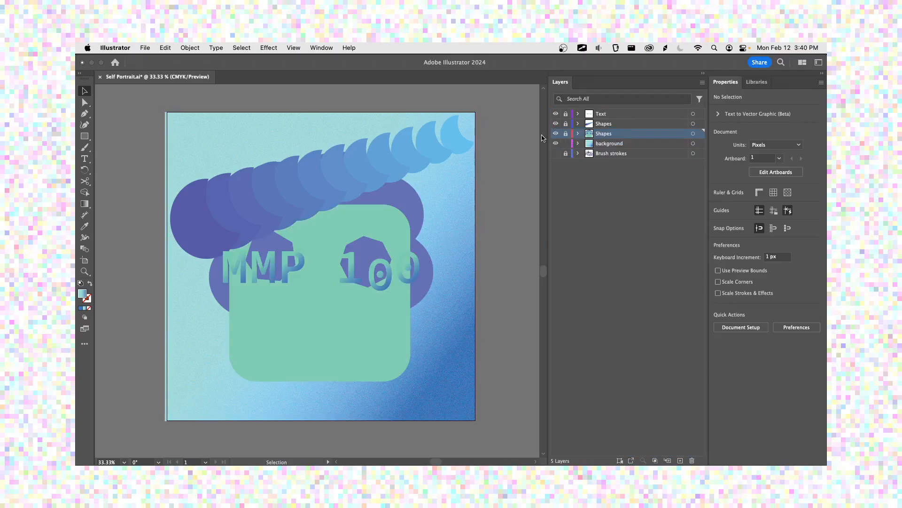
drag(606, 133, 607, 120)
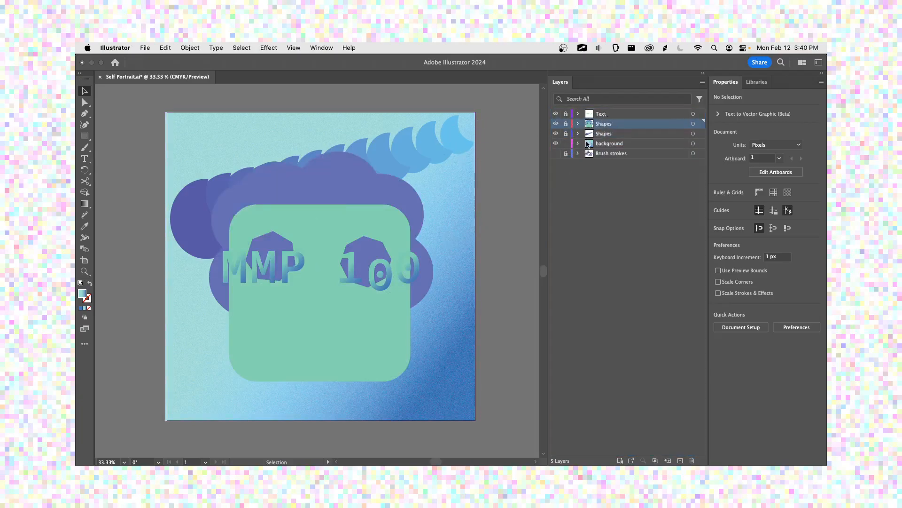
Unlock the Text layer and both Shapes layers, and move all the face artwork down about 105 px
click(566, 134)
click(566, 114)
click(579, 123)
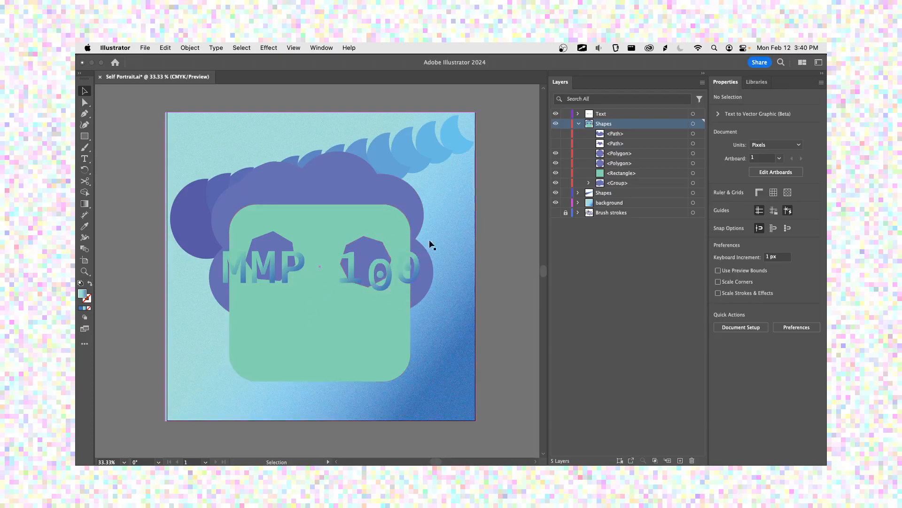
click(695, 123)
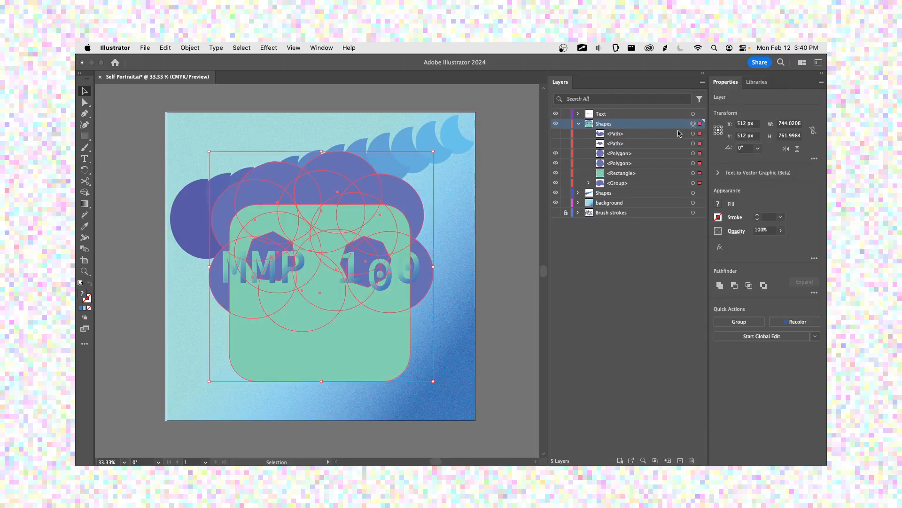
drag(321, 340, 323, 371)
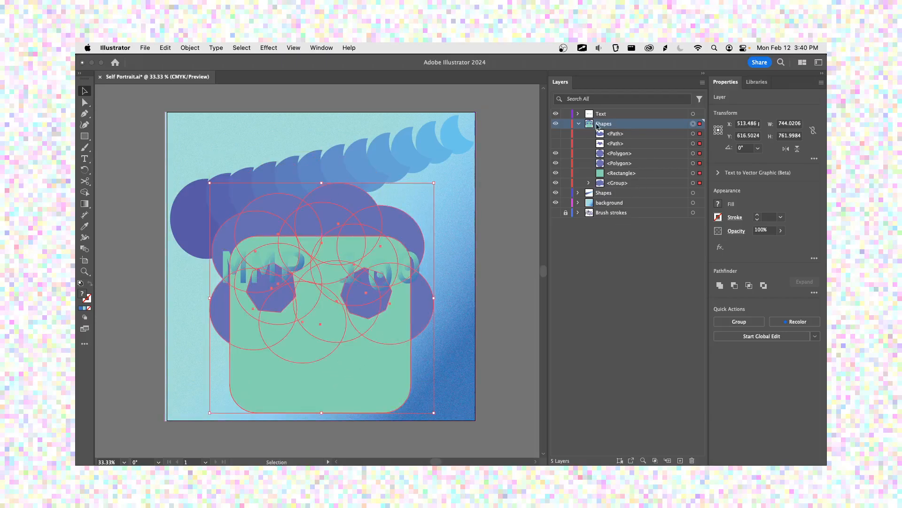
click(579, 124)
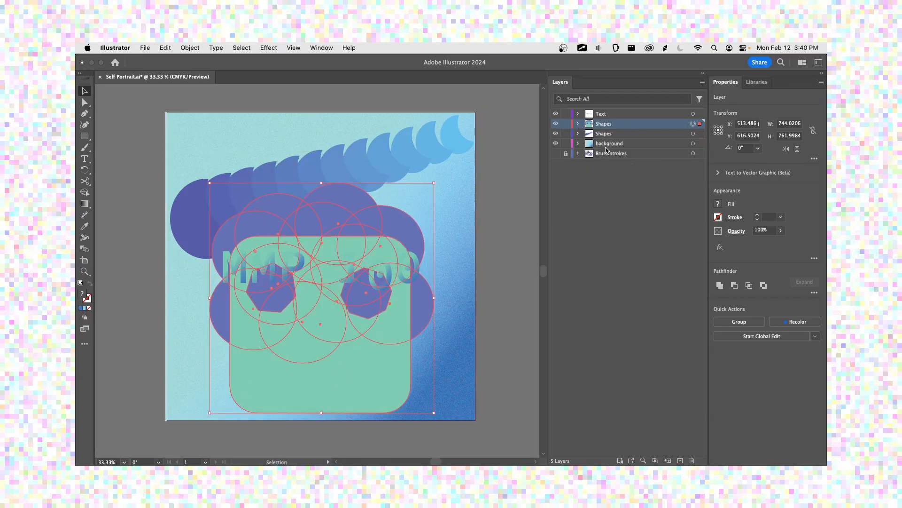
Move the "MMP 100" text down to the lower part of the face, at about Y 897 px, and save the document
click(607, 114)
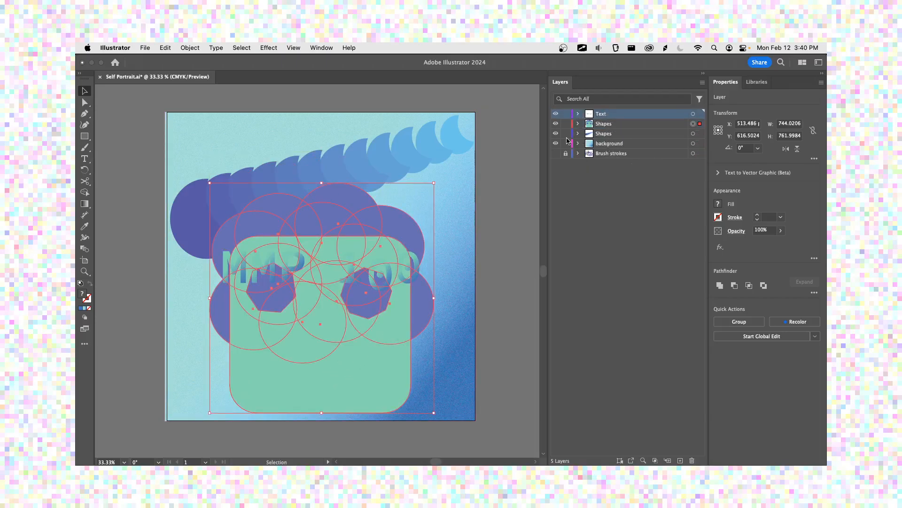
click(693, 113)
drag(298, 267, 295, 377)
click(535, 339)
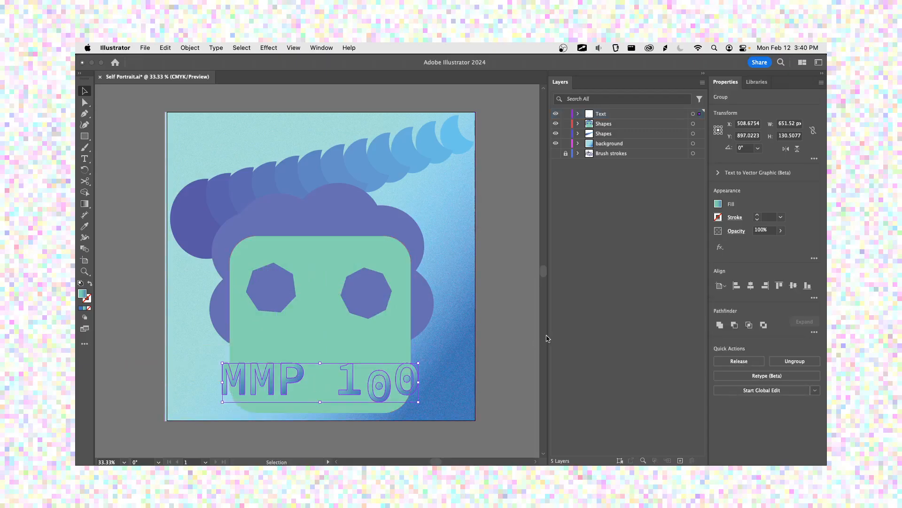
click(432, 338)
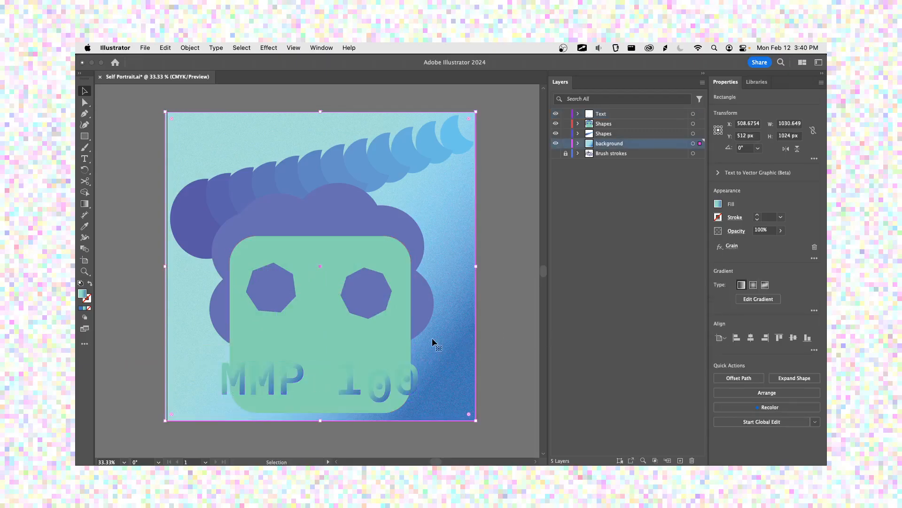
key(super+minus)
key(super+s)
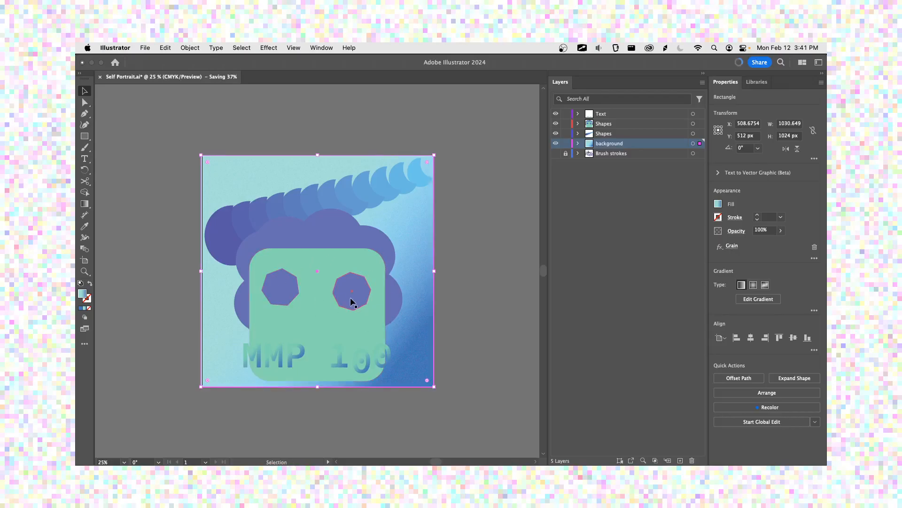